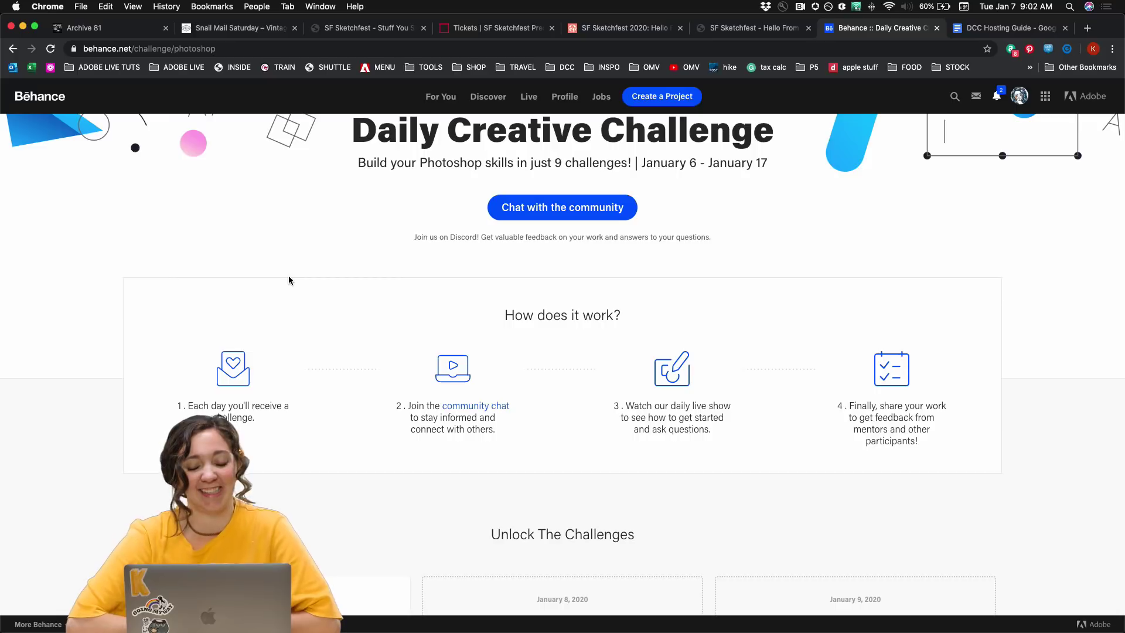
Step: Look over the Photoshop Daily Creative Challenge page and view the starter files for the January 7 Blend Modes challenge
scroll(196, 253, up, 3)
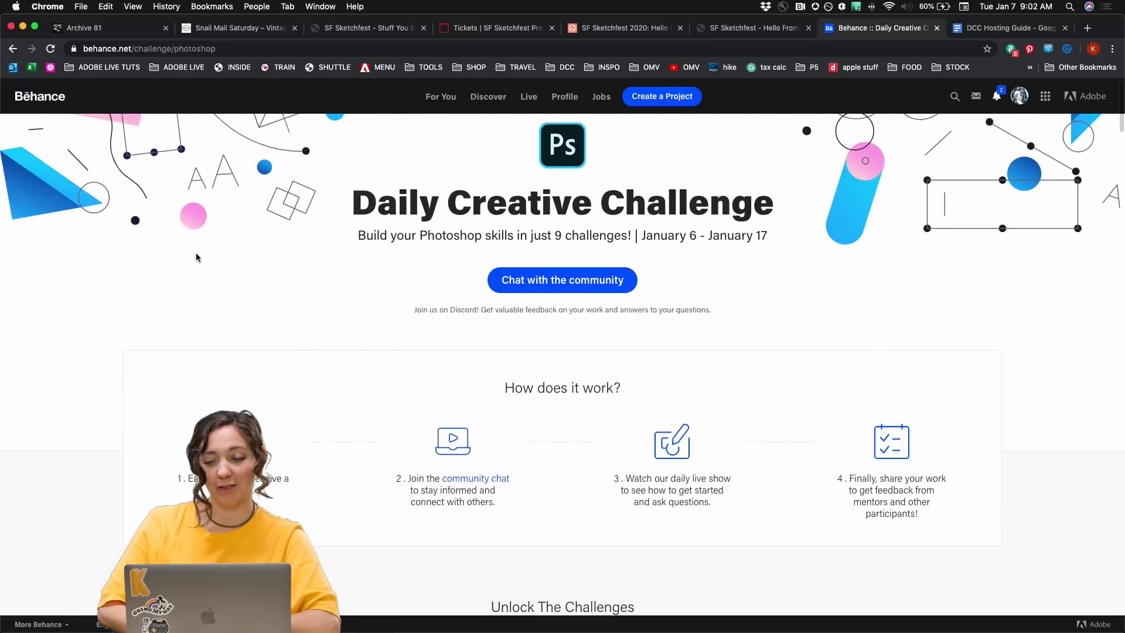
scroll(196, 257, up, 1)
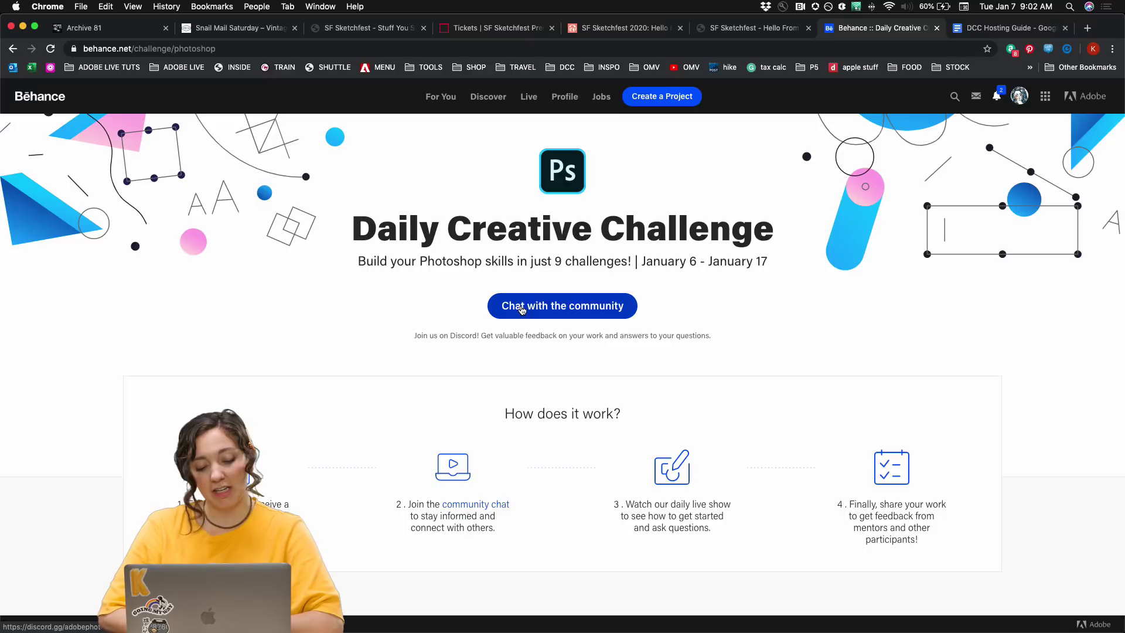
scroll(518, 331, down, 5)
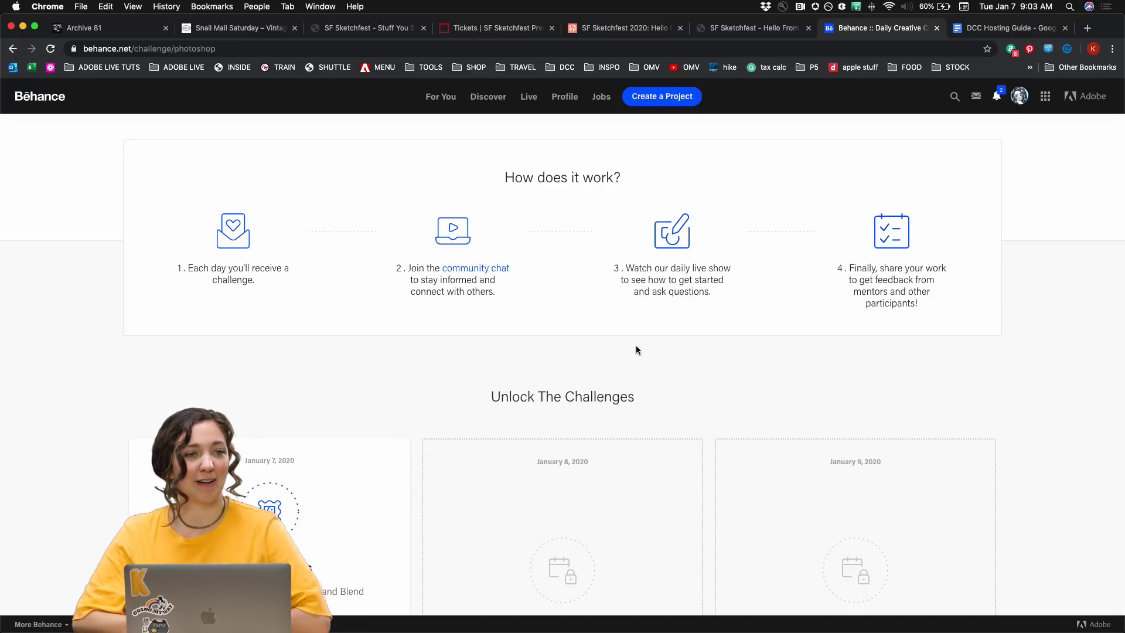
scroll(479, 326, down, 5)
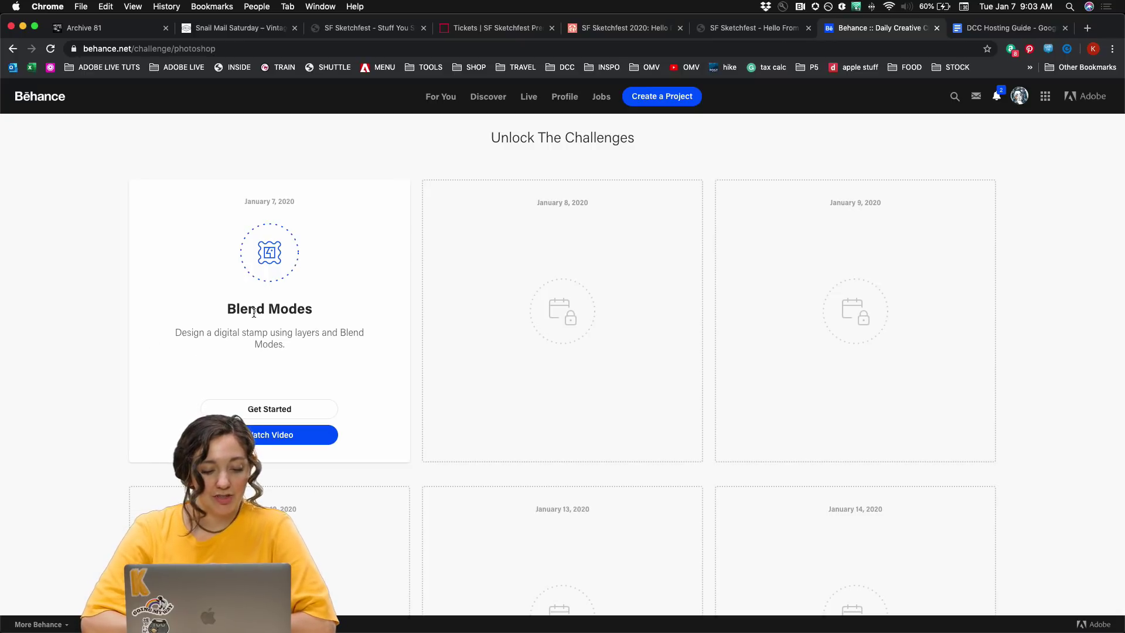
click(277, 410)
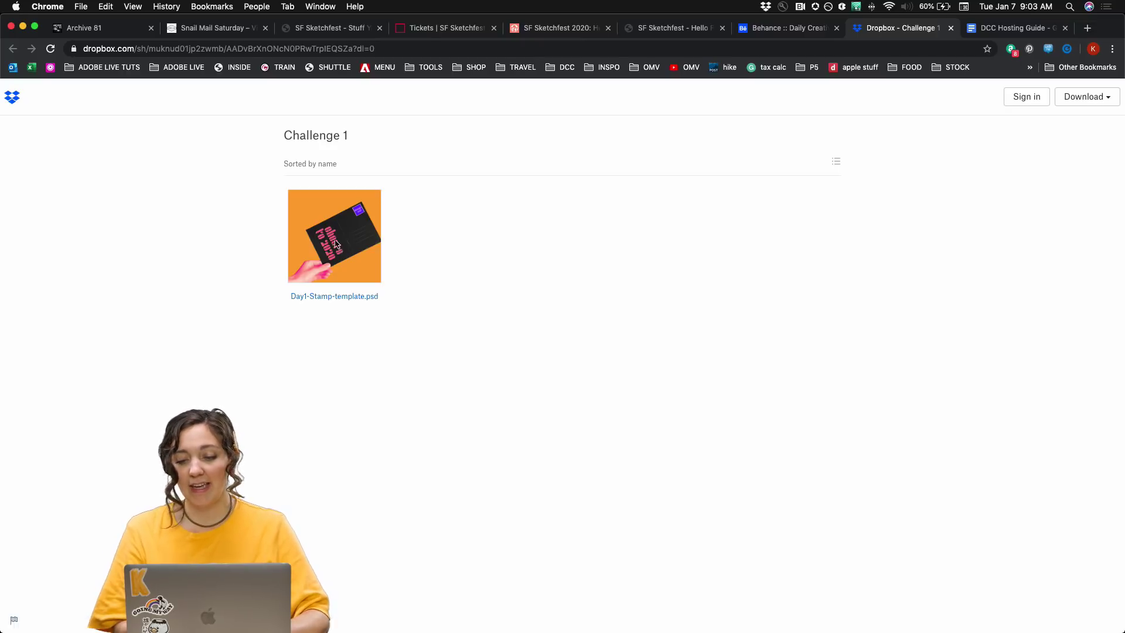
key(super+w)
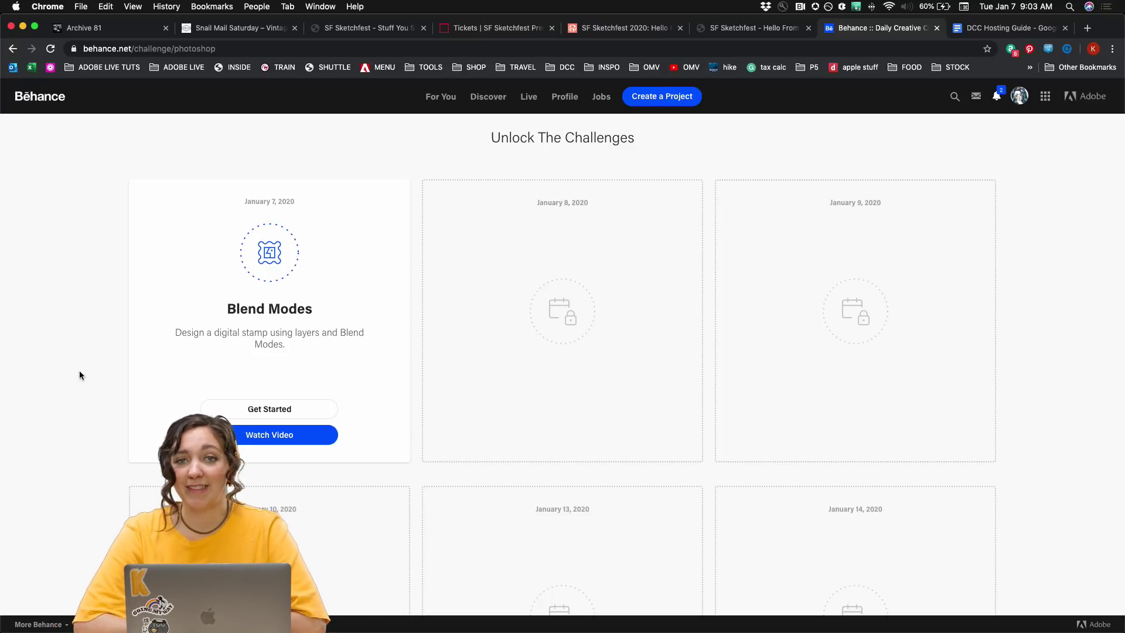
Step: Look through the remaining challenge dates, the subscription option and the Next Steps section of the challenge page
scroll(80, 375, down, 8)
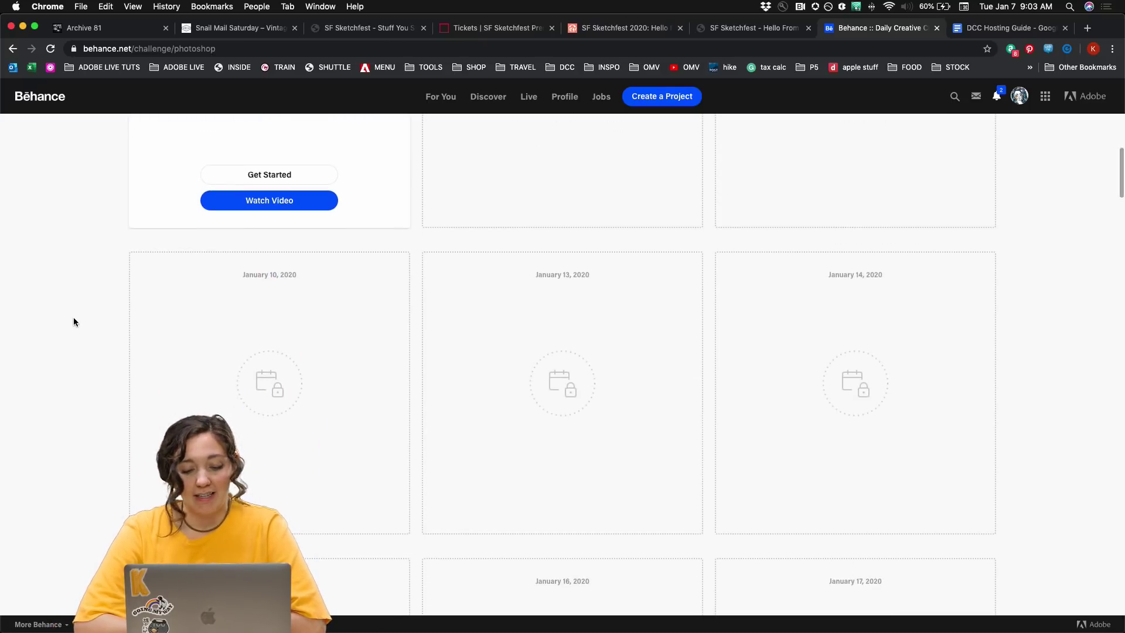
scroll(73, 315, down, 15)
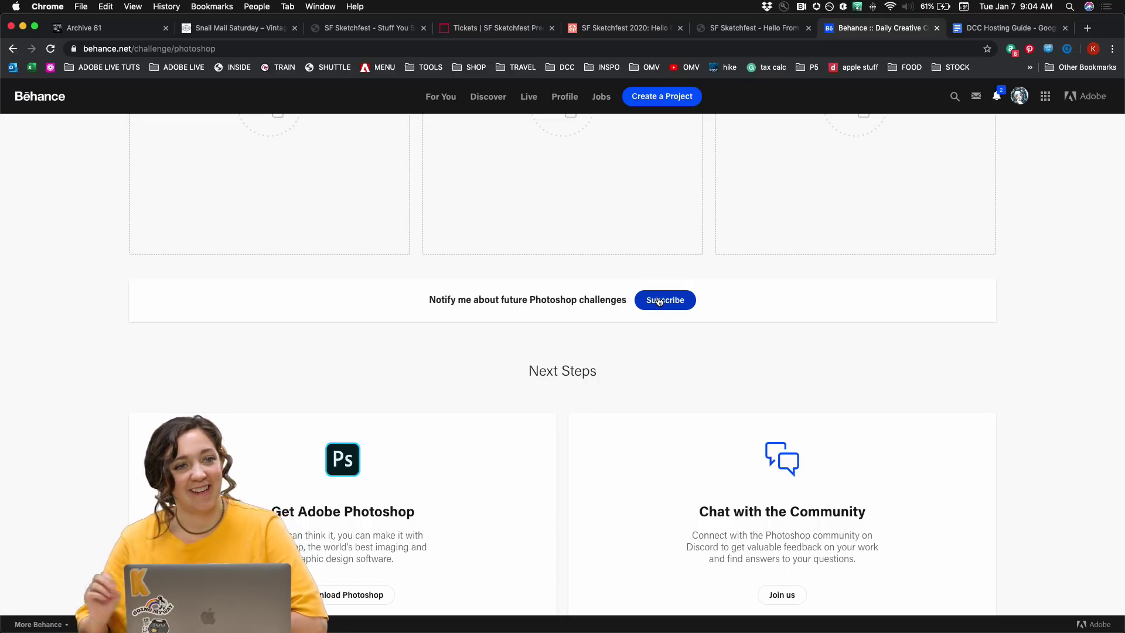
scroll(542, 334, down, 1)
scroll(541, 330, down, 1)
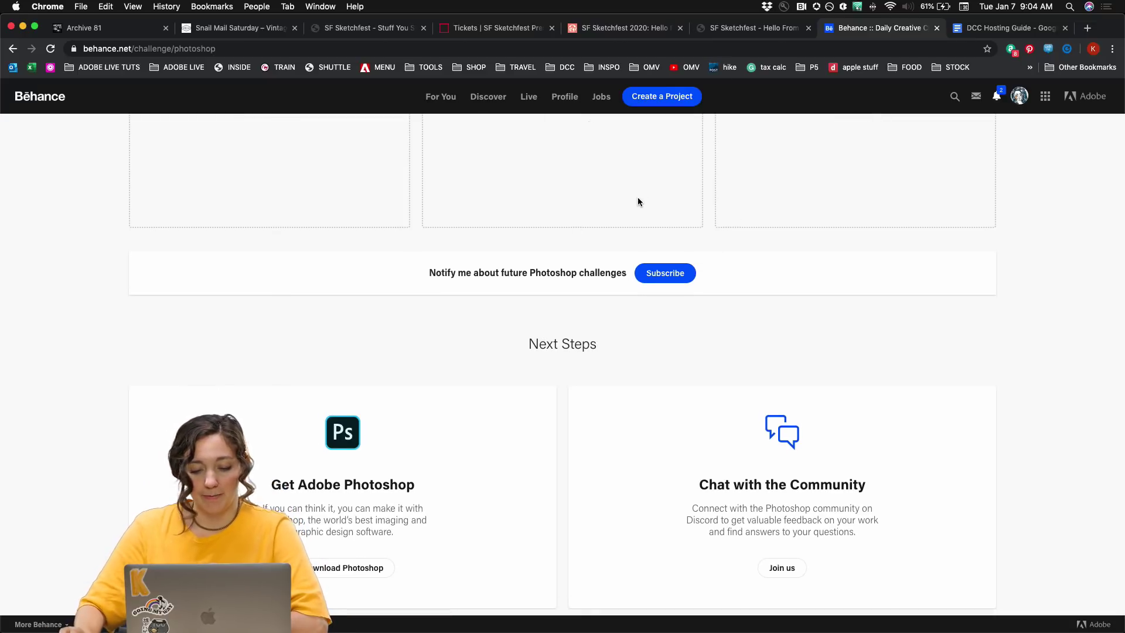
Step: Switch to Photoshop, close the Rectangle 1.psb document and view the whole stamp artboard in DAY1-asset-stamp.psdc
mouse_move(443, 630)
click(409, 628)
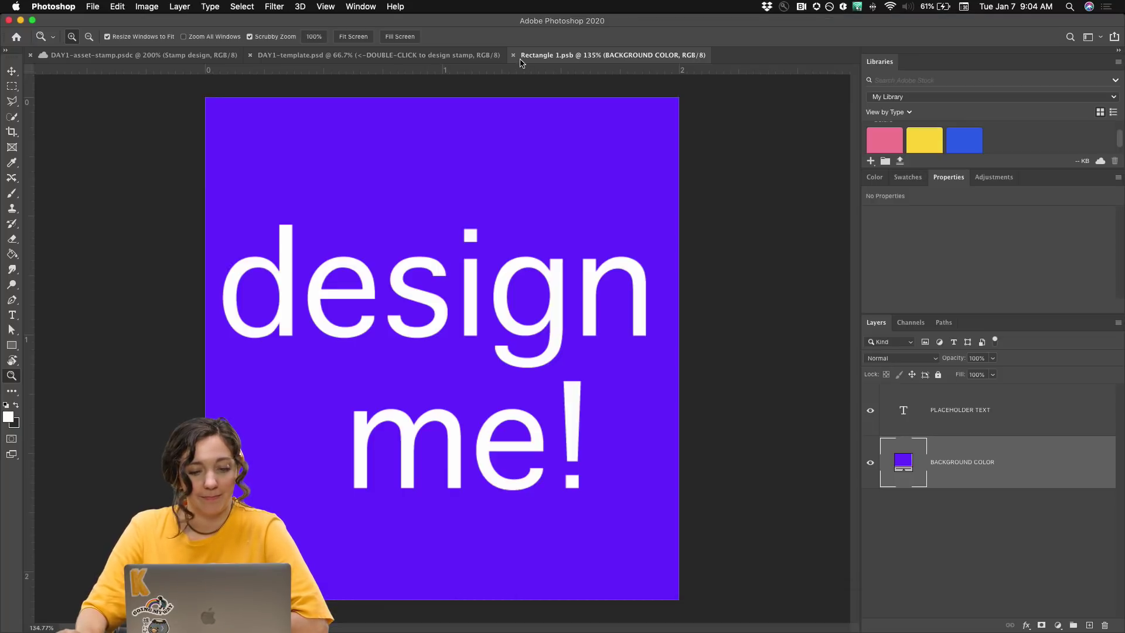
click(514, 55)
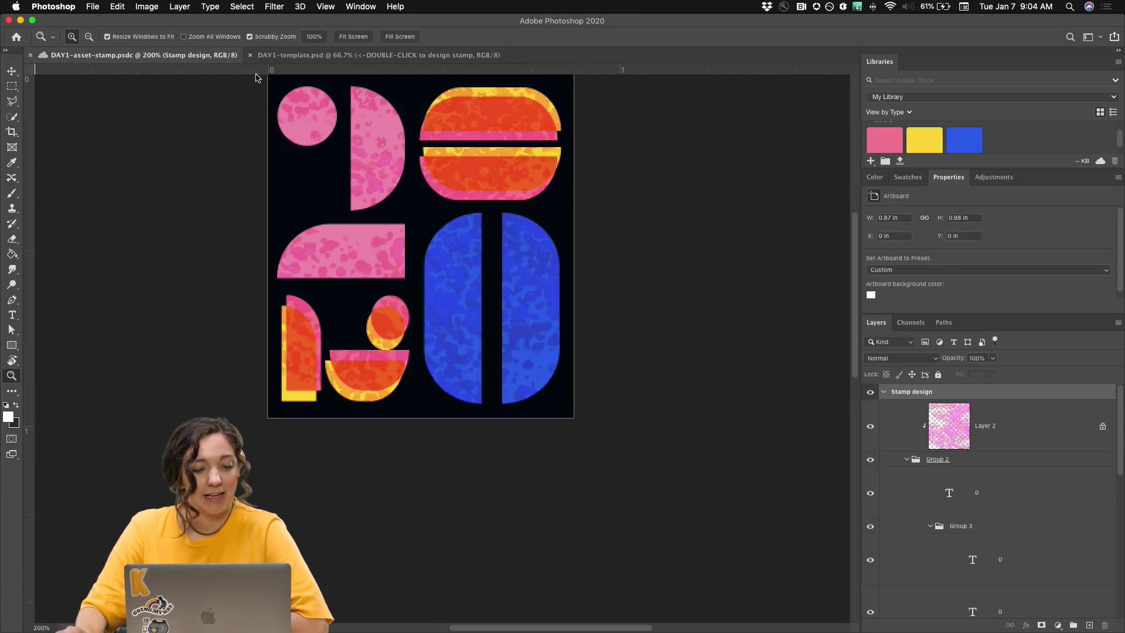
scroll(267, 243, up, 3)
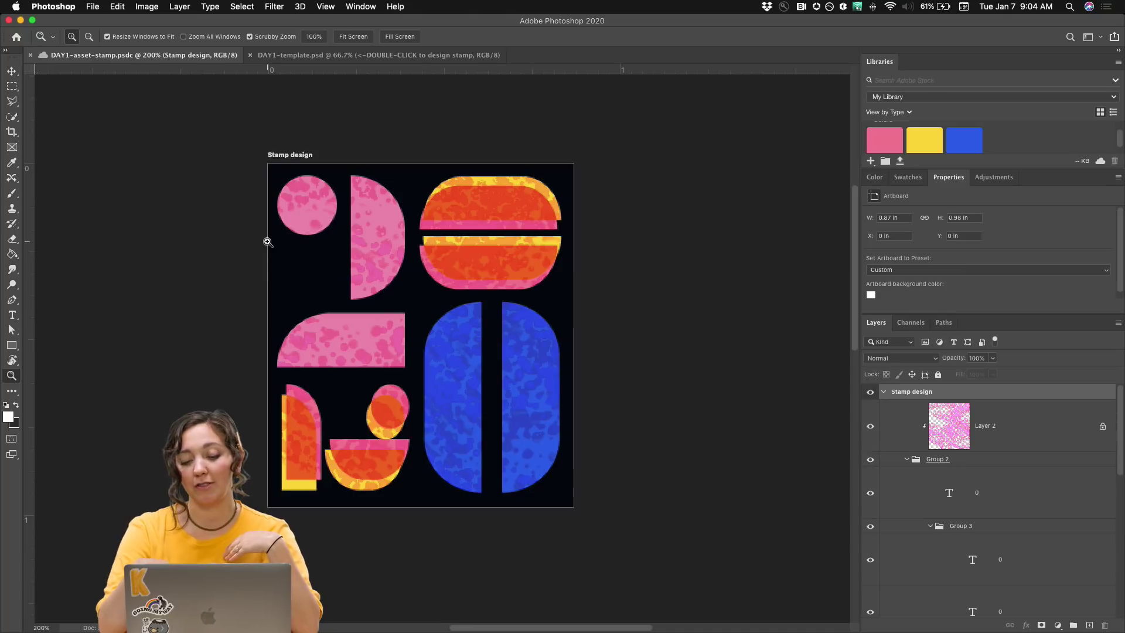
scroll(267, 242, up, 5)
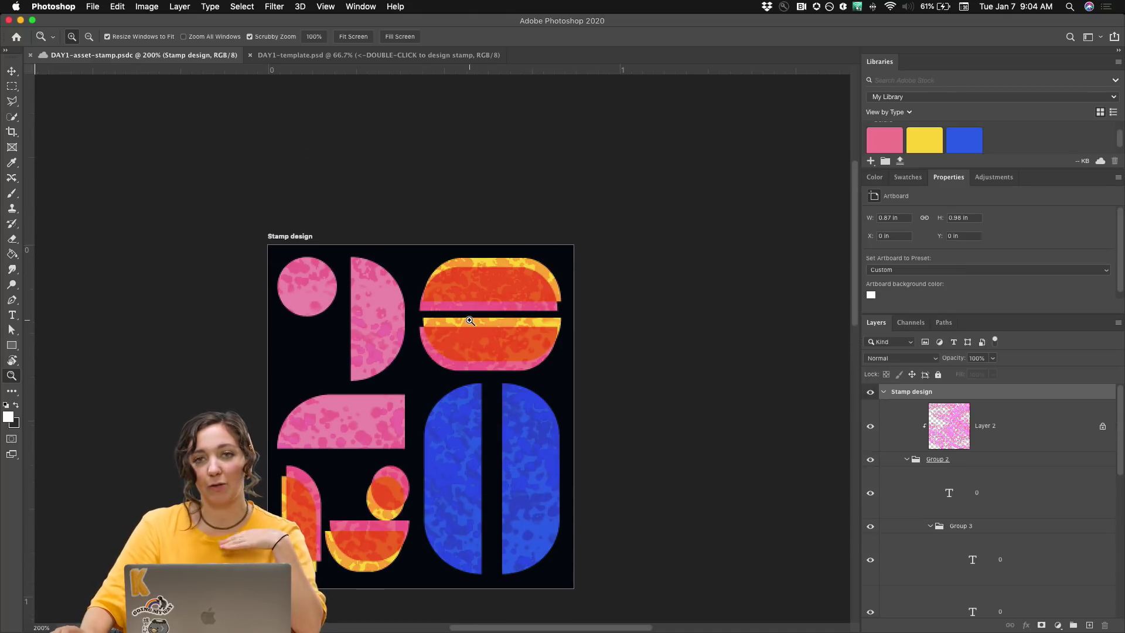
Step: Open the stamp smart object from DAY1-template.psd and set its BACKGROUND COLOR fill to black, #000000
click(286, 56)
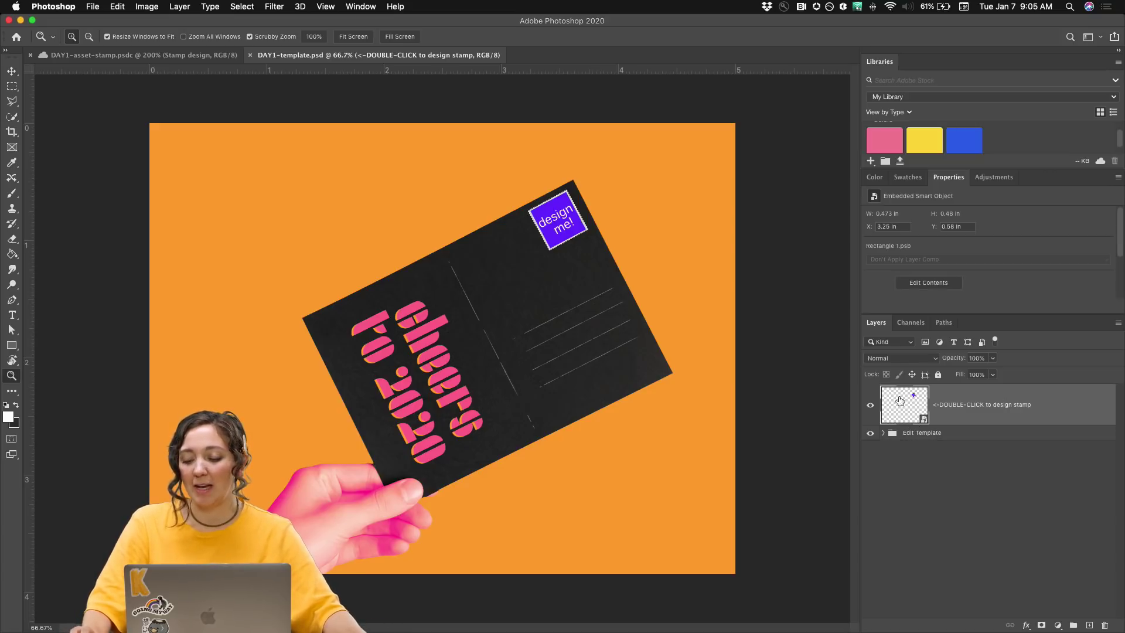
double_click(908, 405)
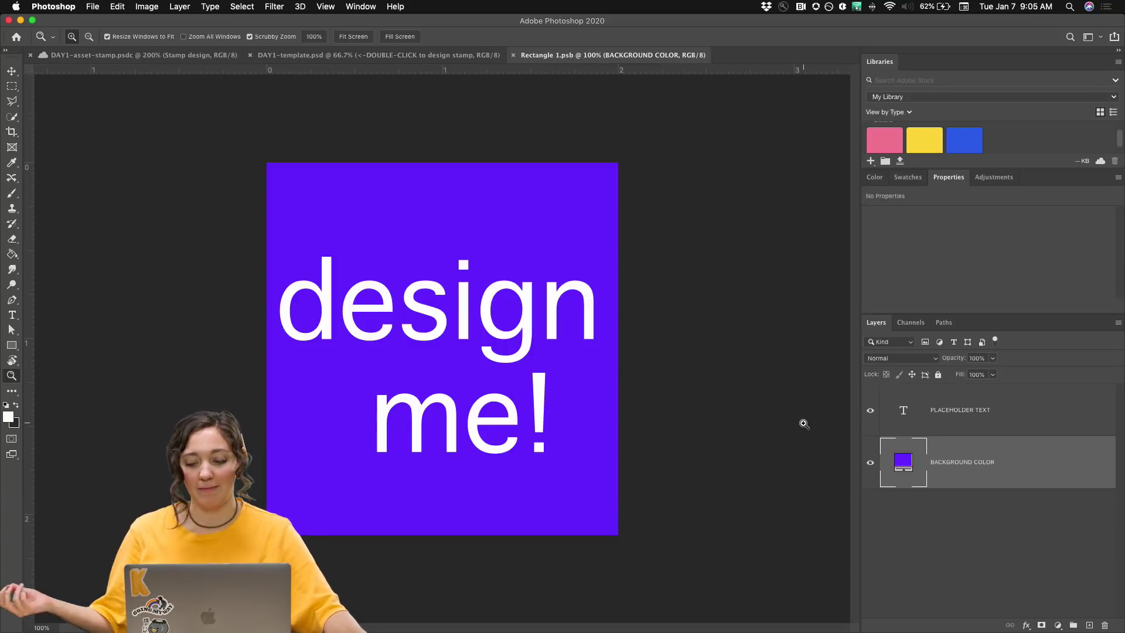
double_click(905, 465)
click(90, 210)
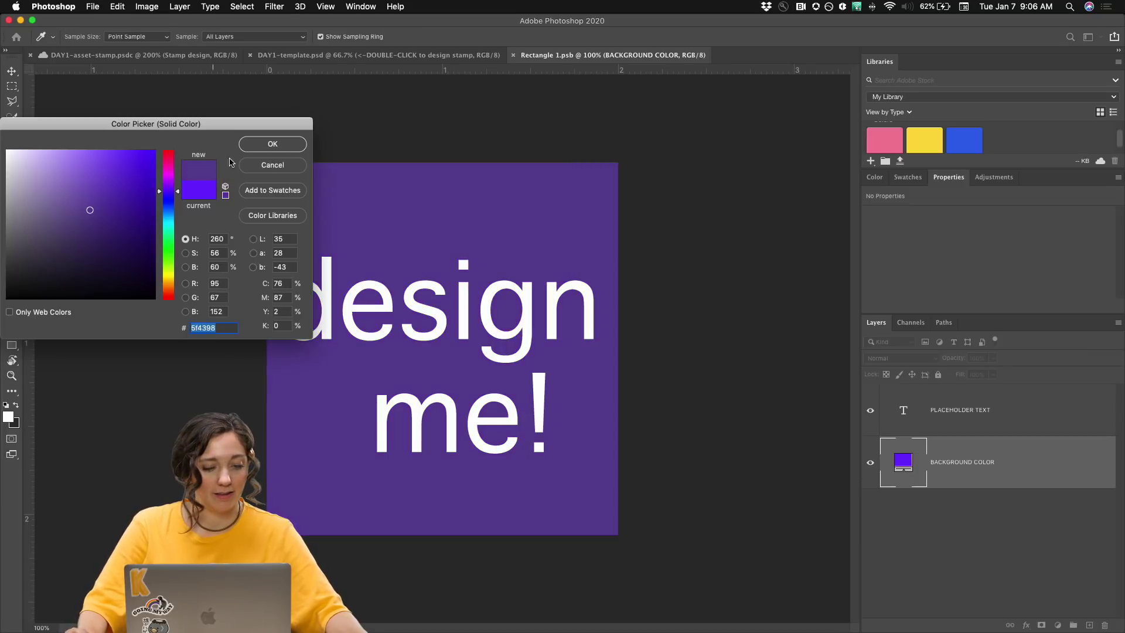
drag(50, 184, 32, 320)
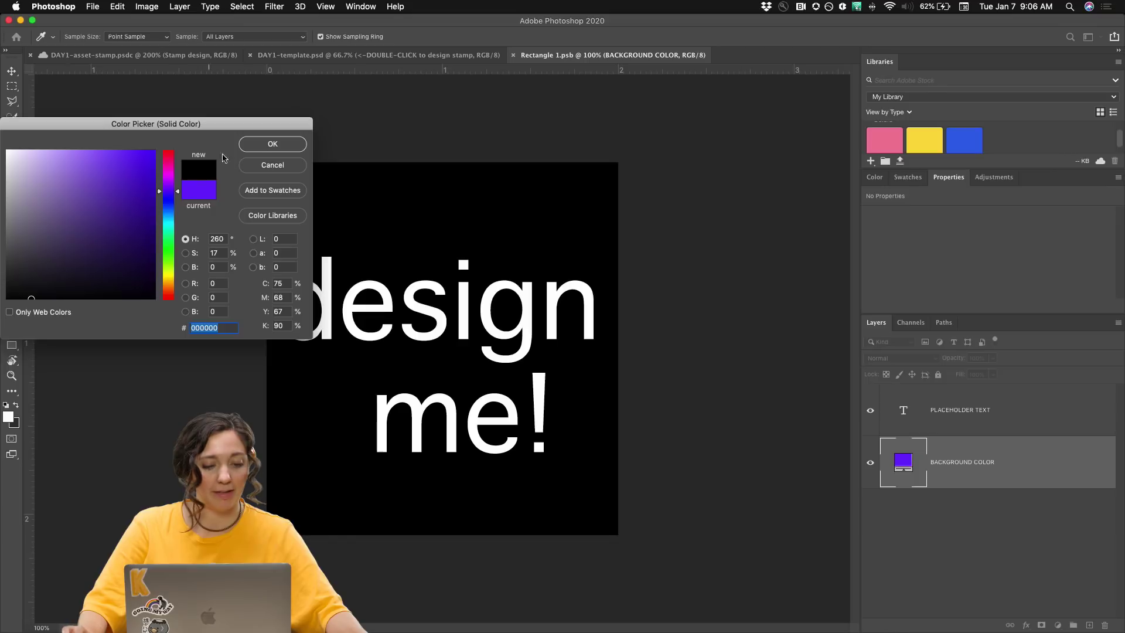
click(257, 146)
Step: Save the stamp's smart object document and check the updated stamp on the postcard in DAY1-template.psd
click(93, 6)
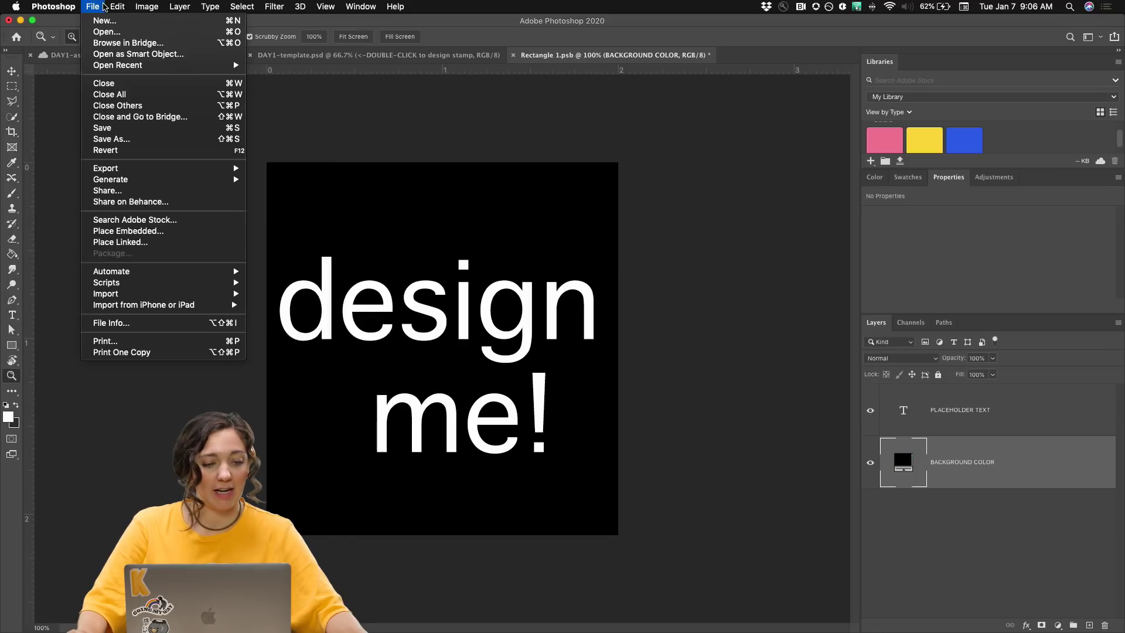
click(102, 127)
click(393, 58)
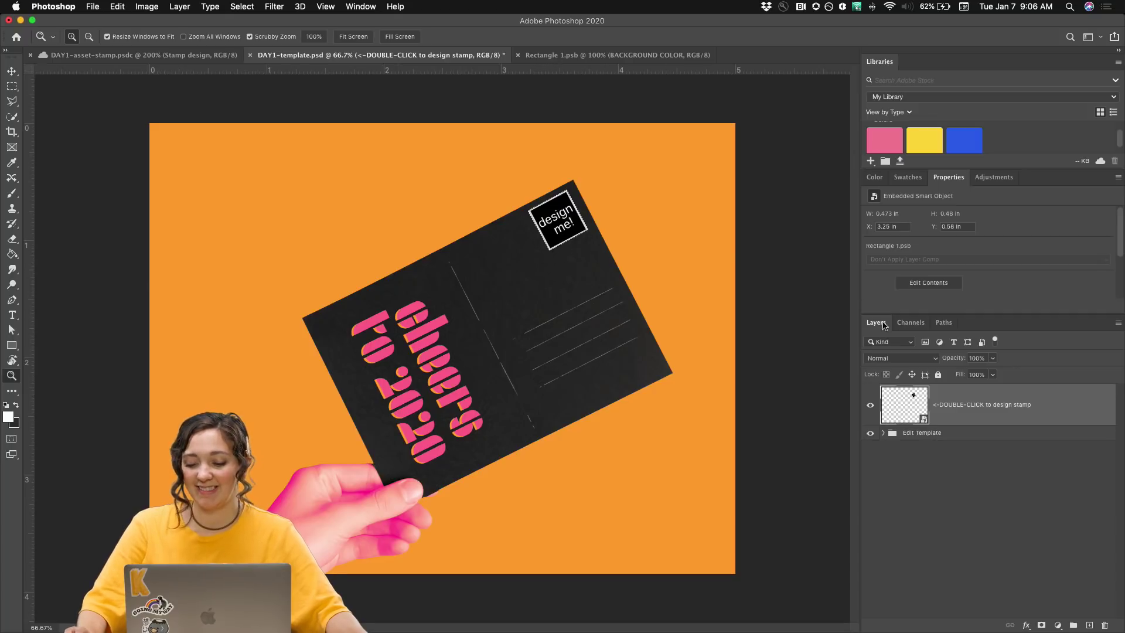
Step: Compare the stamp document with the postcard template, close Rectangle 1.psb and reopen it from the template's stamp smart object
click(593, 55)
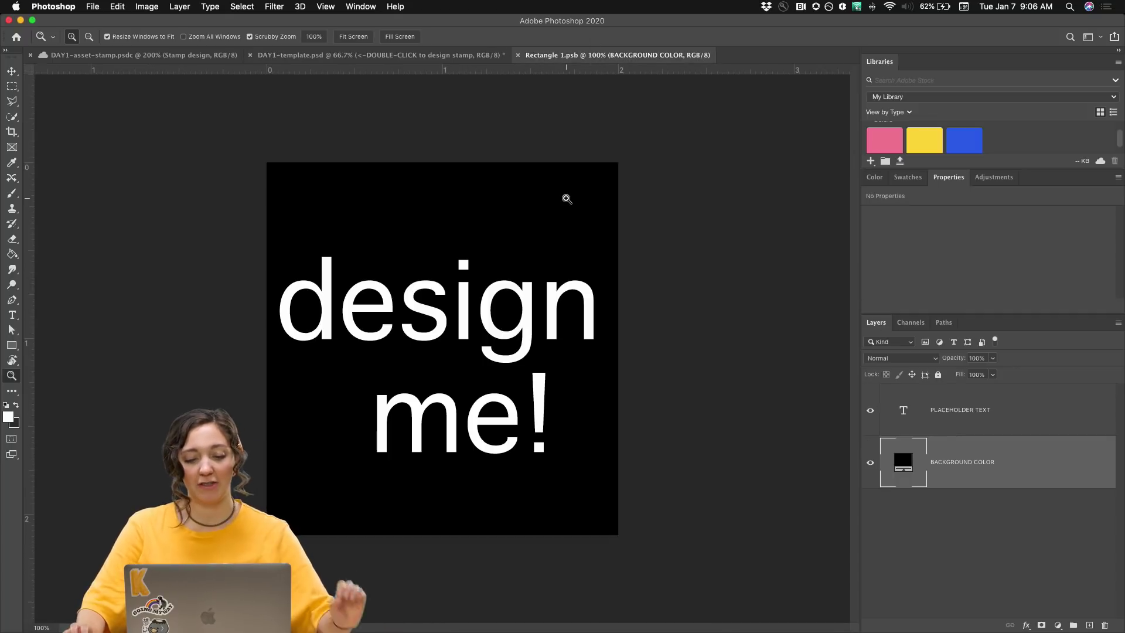
click(376, 56)
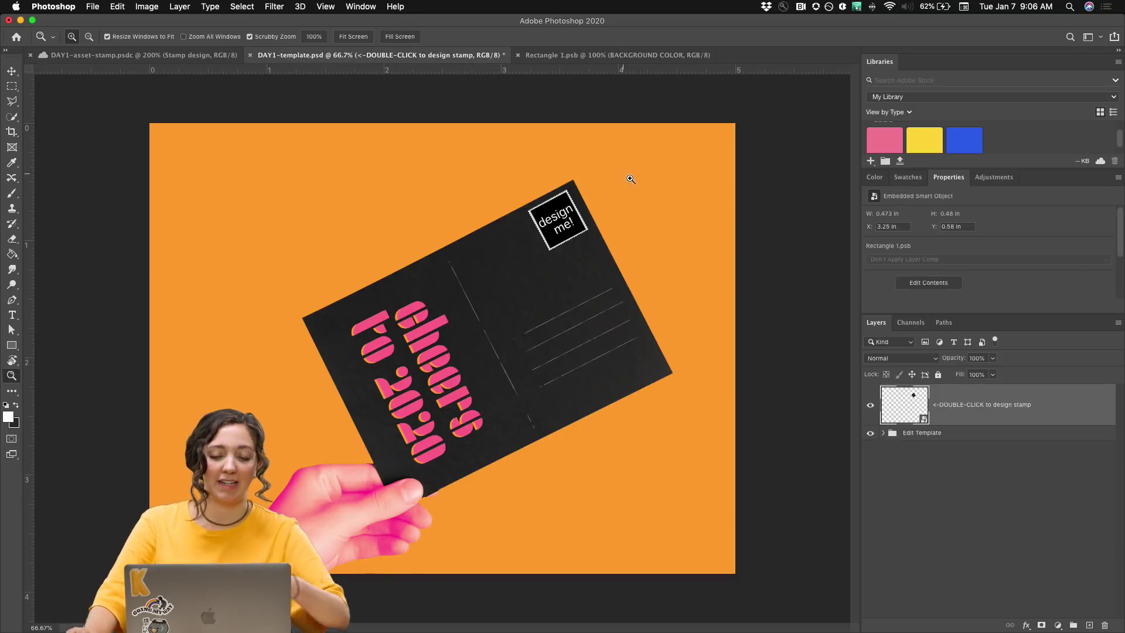
click(617, 57)
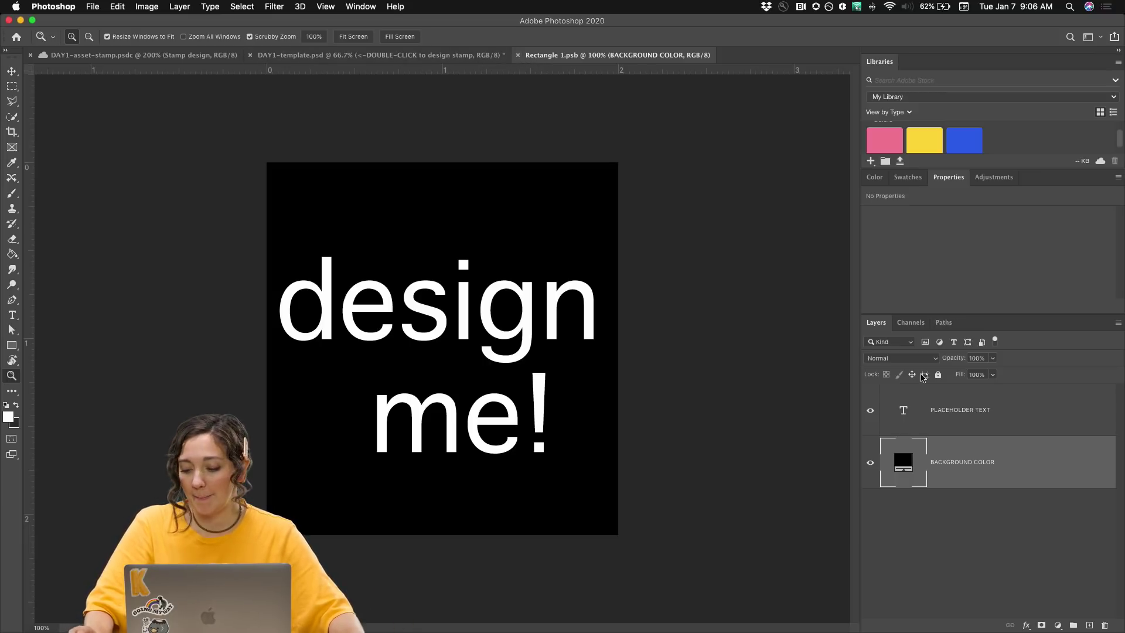
click(378, 55)
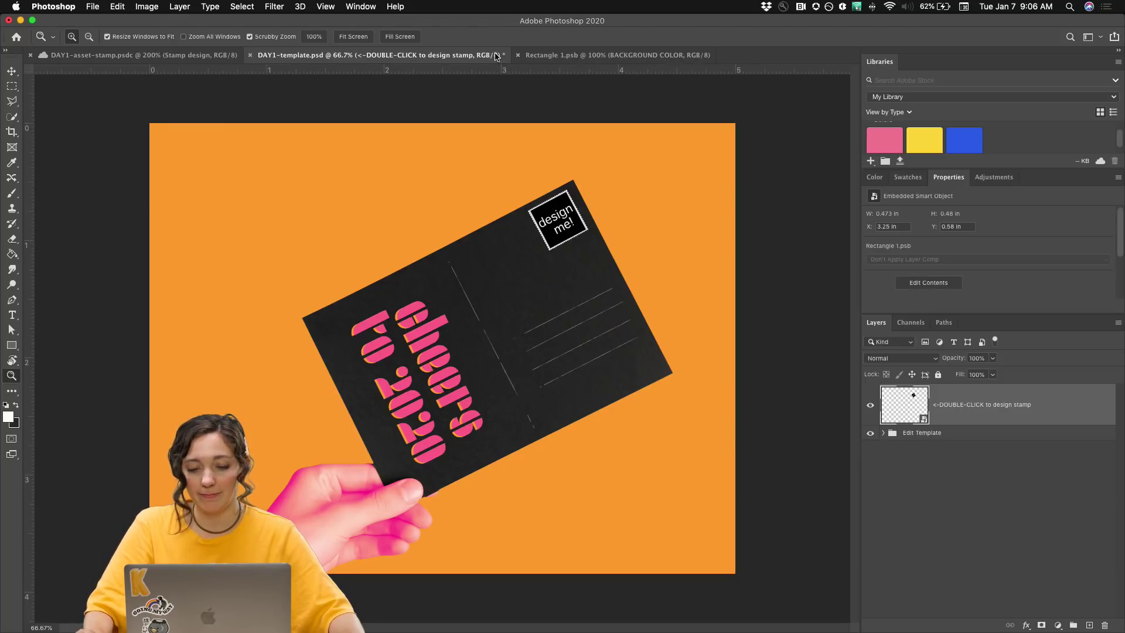
click(519, 56)
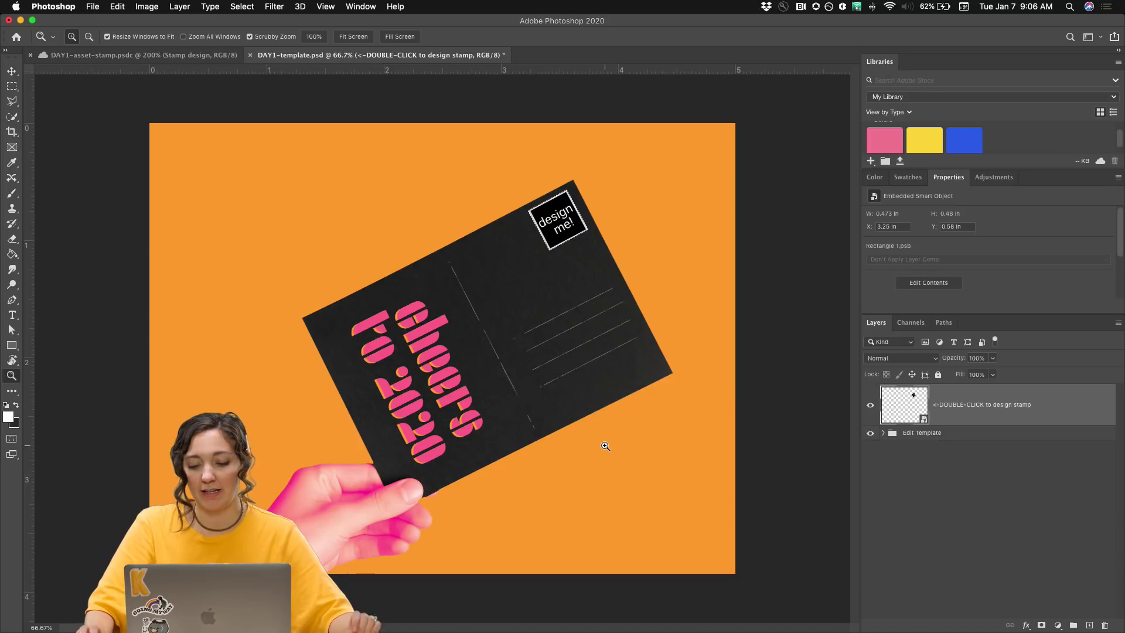
double_click(904, 406)
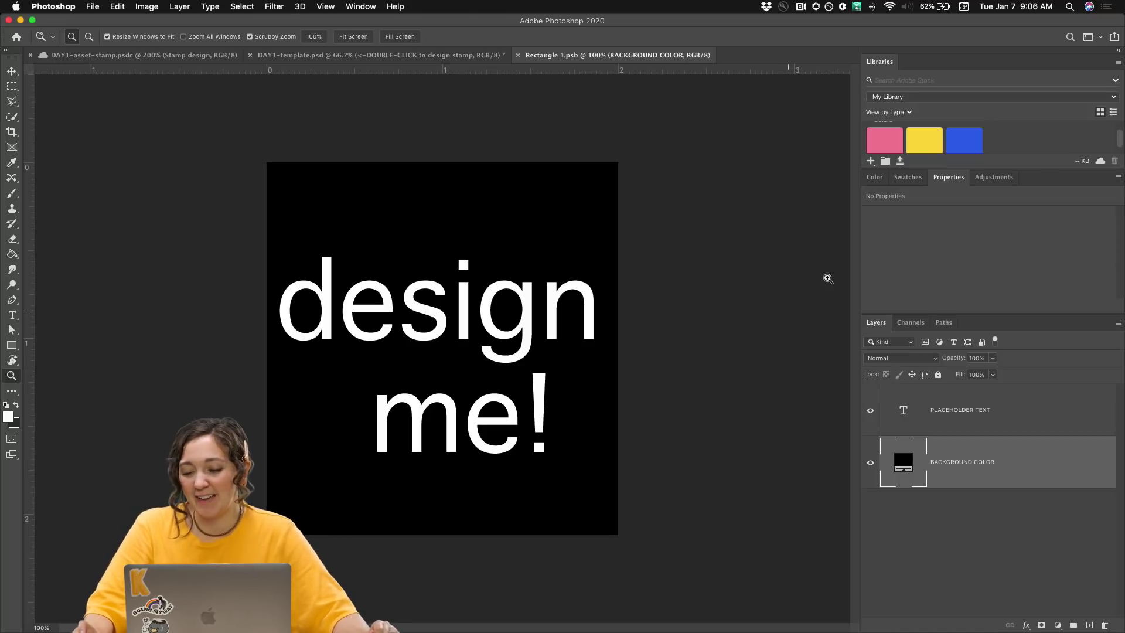
Step: Replace the "design me!" placeholder text with "2" and move it to the stamp's upper-left corner
drag(967, 168, 967, 210)
click(938, 453)
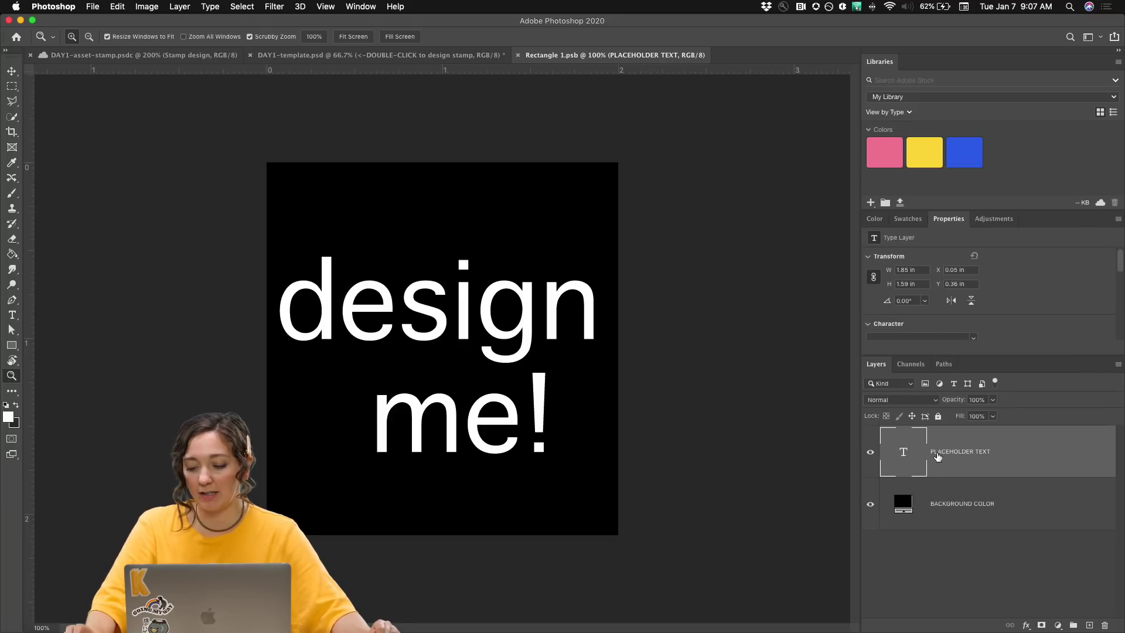
drag(955, 209, 955, 182)
scroll(1001, 243, down, 3)
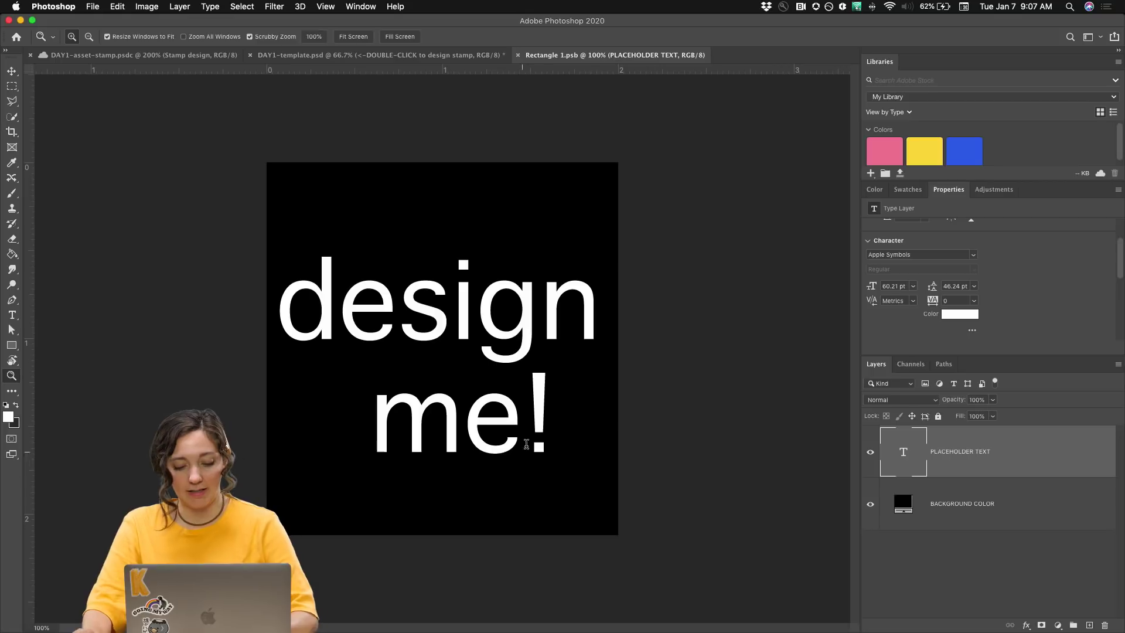
key(t)
drag(543, 432, 219, 269)
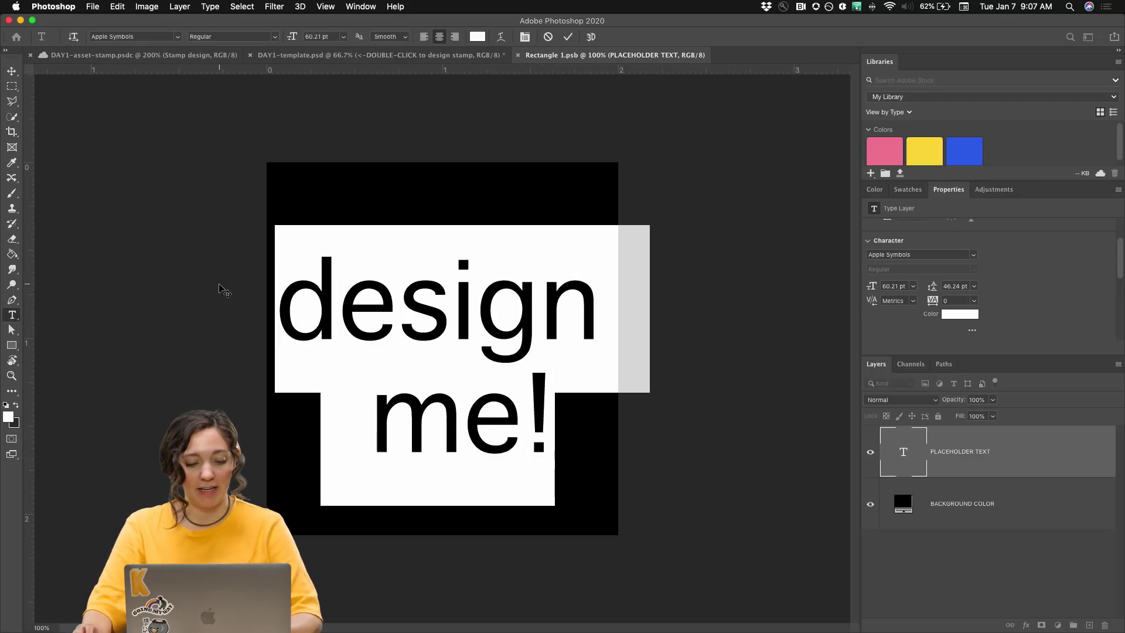
text(2)
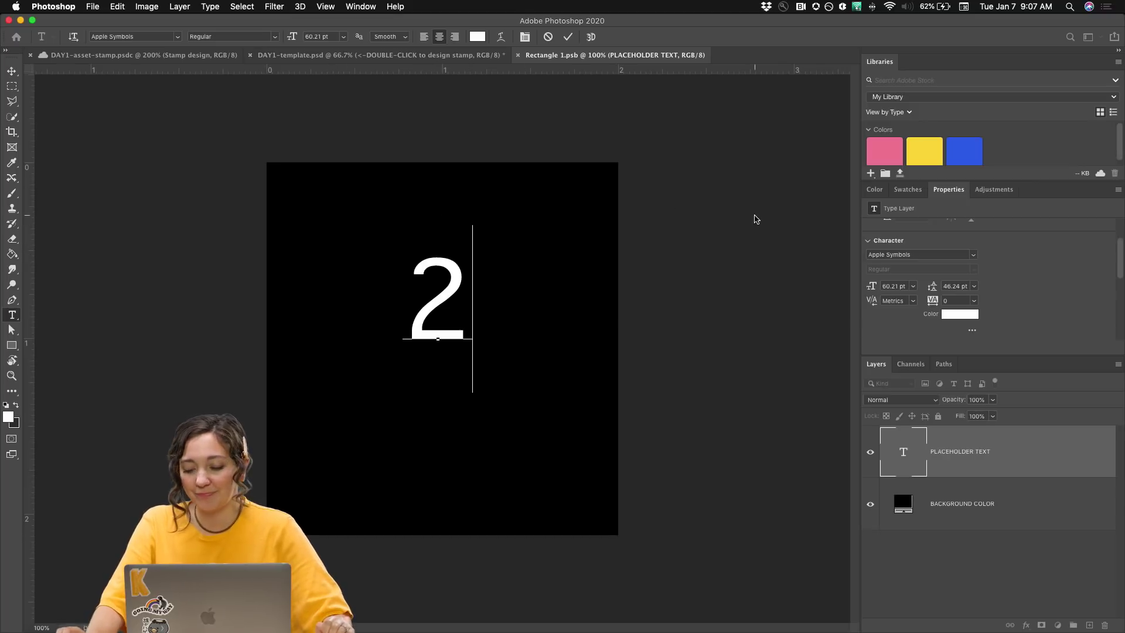
click(12, 70)
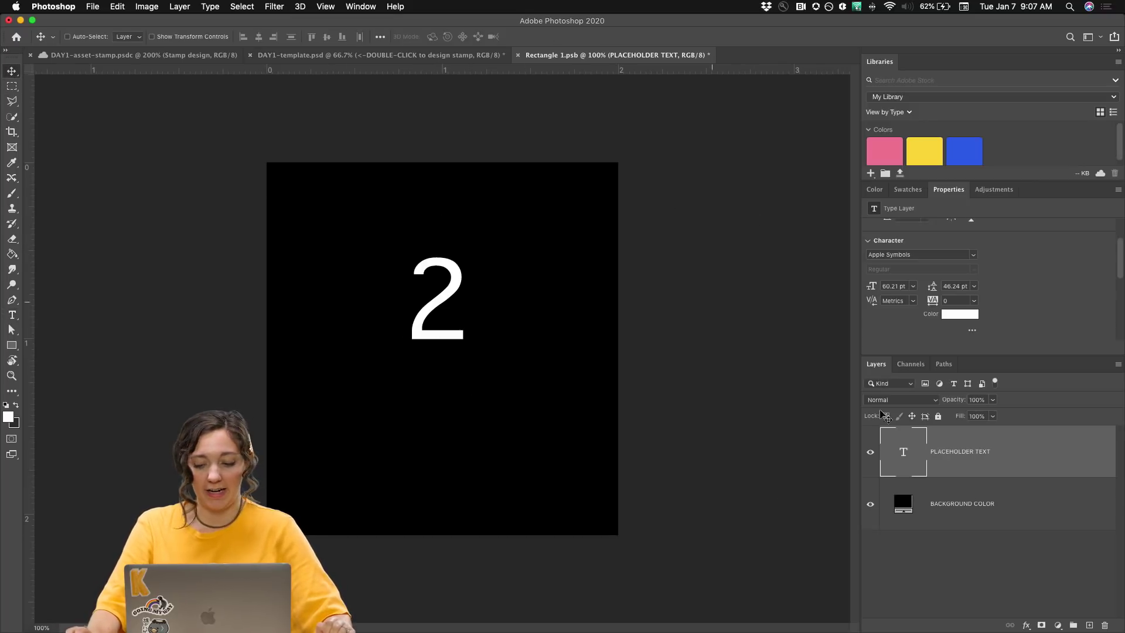
drag(423, 334, 274, 246)
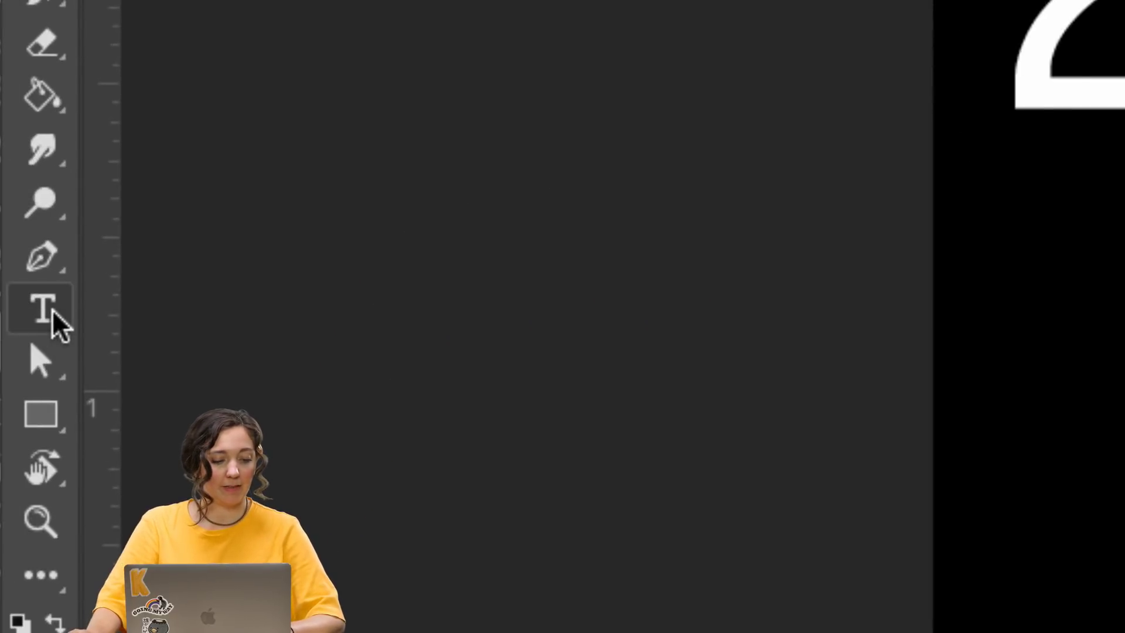
click(12, 315)
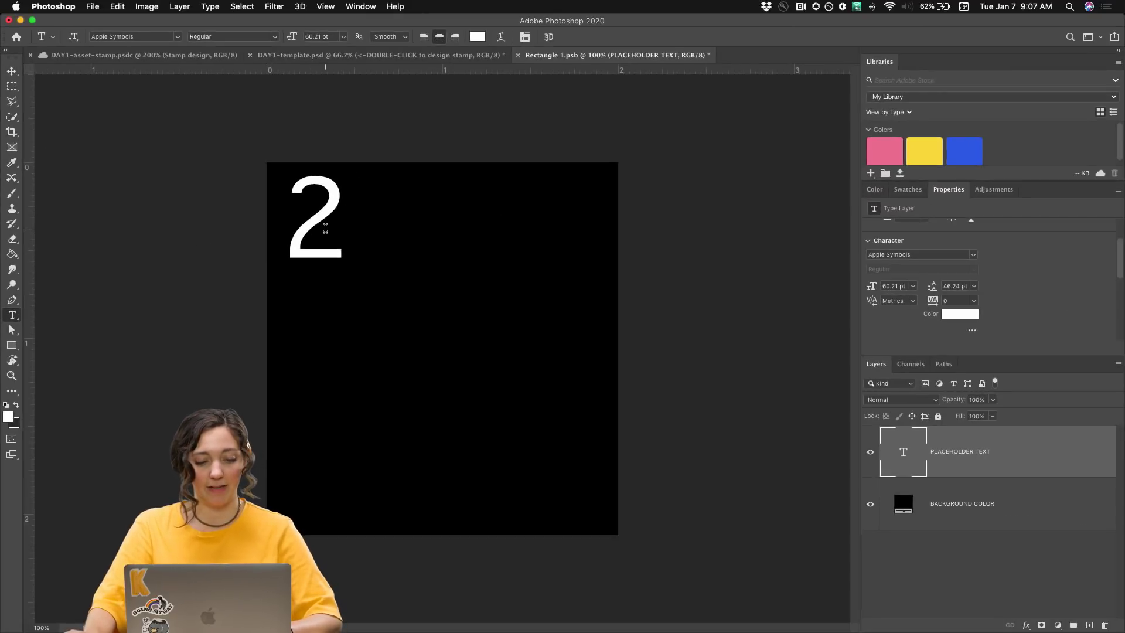
click(328, 214)
text(djfsldjf)
key(BackSpace)
key(BackSpace)
key(BackSpace)
key(BackSpace)
key(BackSpace)
key(BackSpace)
key(BackSpace)
key(BackSpace)
key(BackSpace)
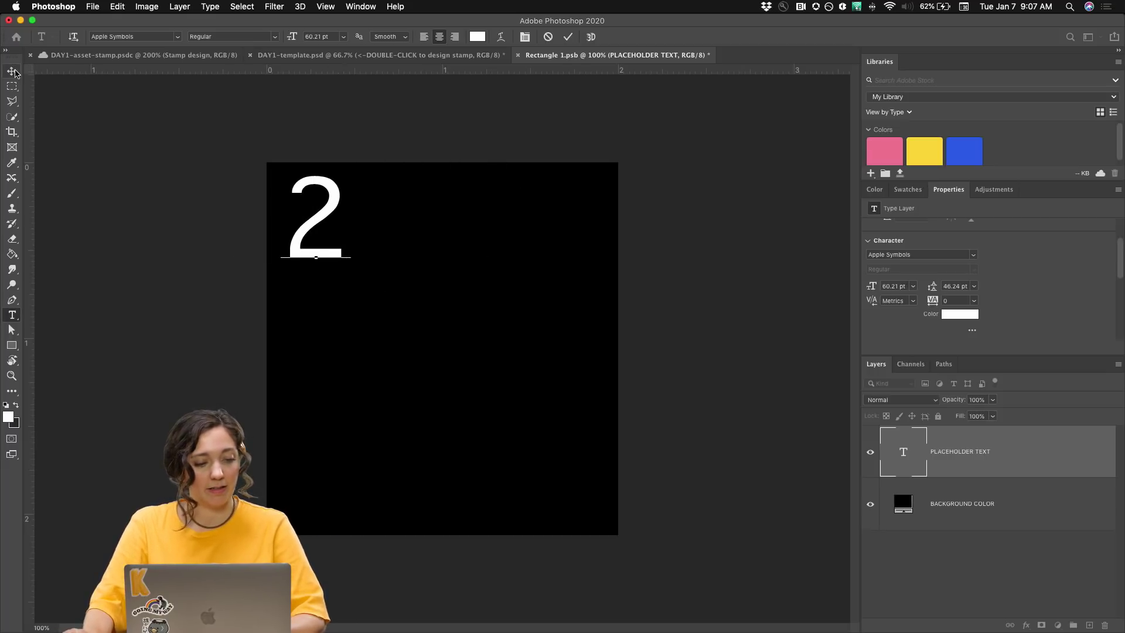
key(Escape)
key(v)
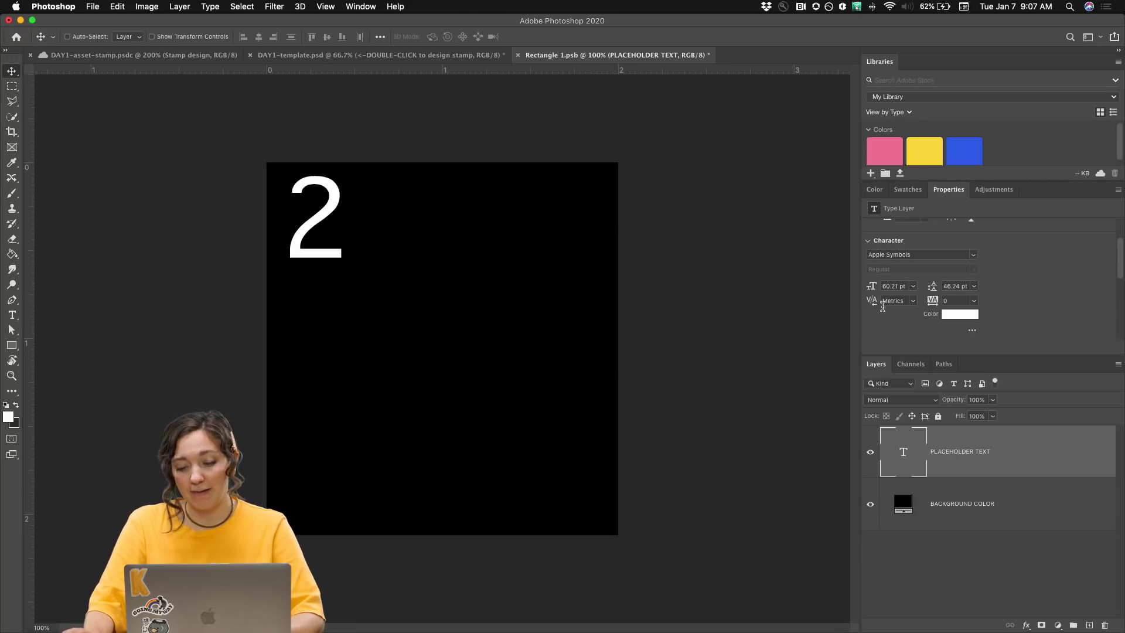
Step: Try a different font size for the "2" text layer and undo the change
mouse_move(871, 287)
mouse_down()
mouse_move(887, 281)
mouse_move(877, 287)
mouse_up()
key(super+z)
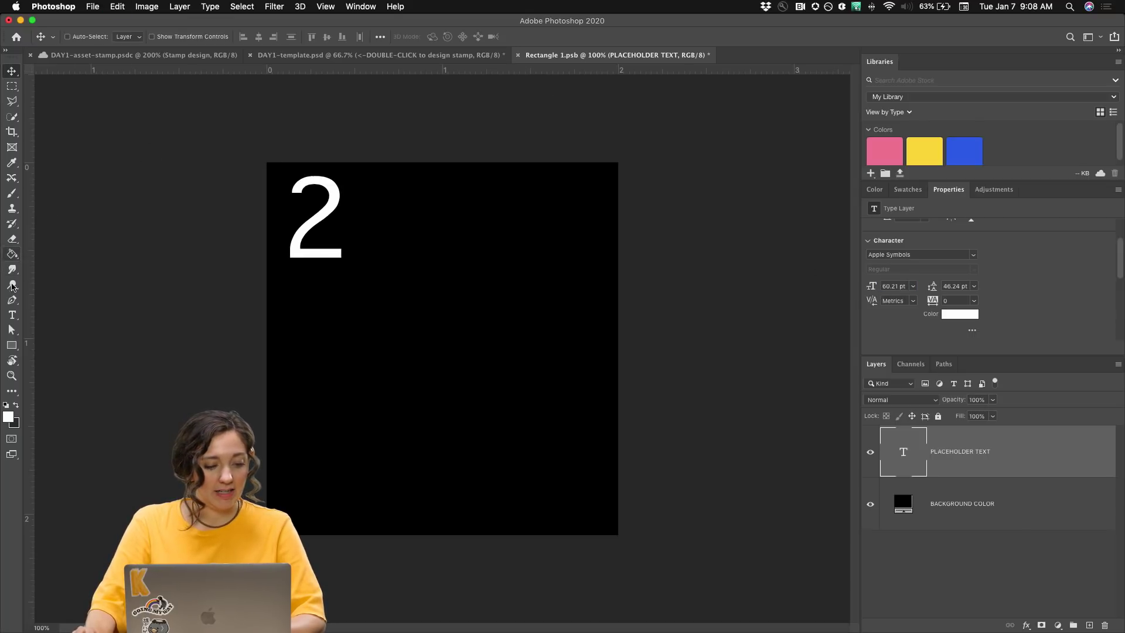
Step: Try enlarging the "2" to a font size of 83.21 pt and undo the enlargement
click(13, 315)
click(327, 204)
double_click(328, 203)
drag(292, 38, 315, 41)
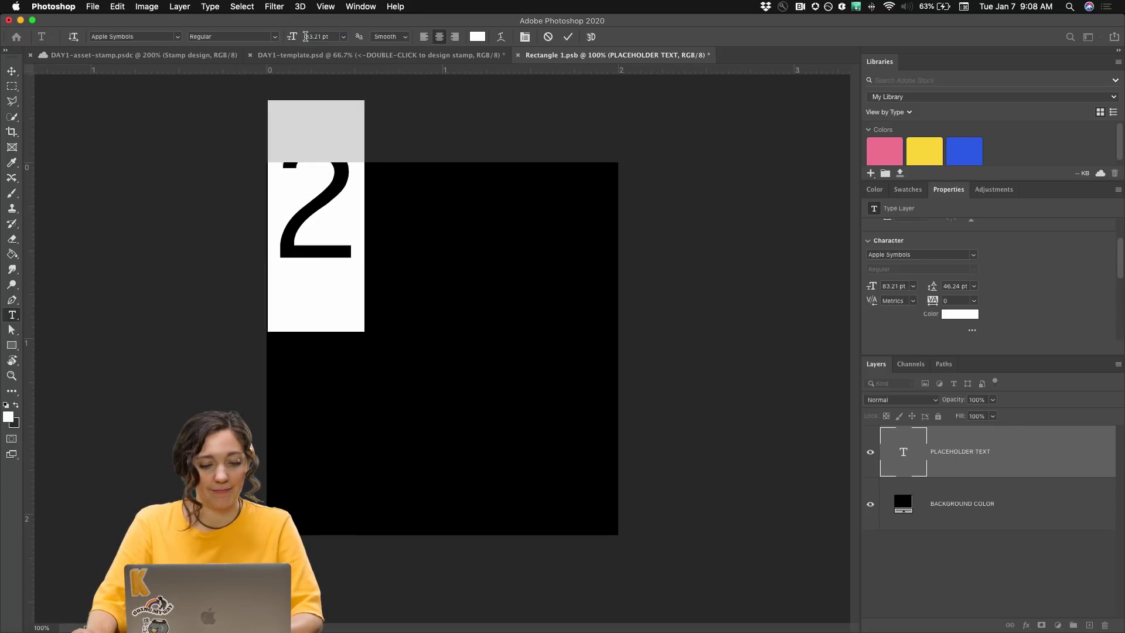
key(super+z)
click(12, 71)
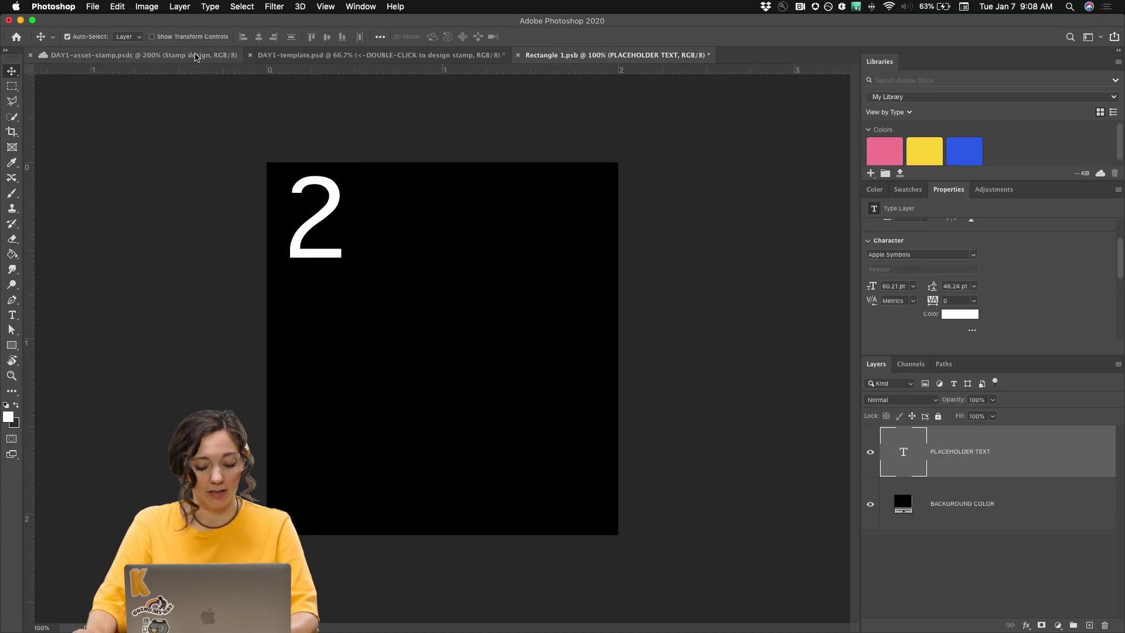
Step: Scale the "2" to about 216% and position it in the upper-left area of the stamp
key(super+t)
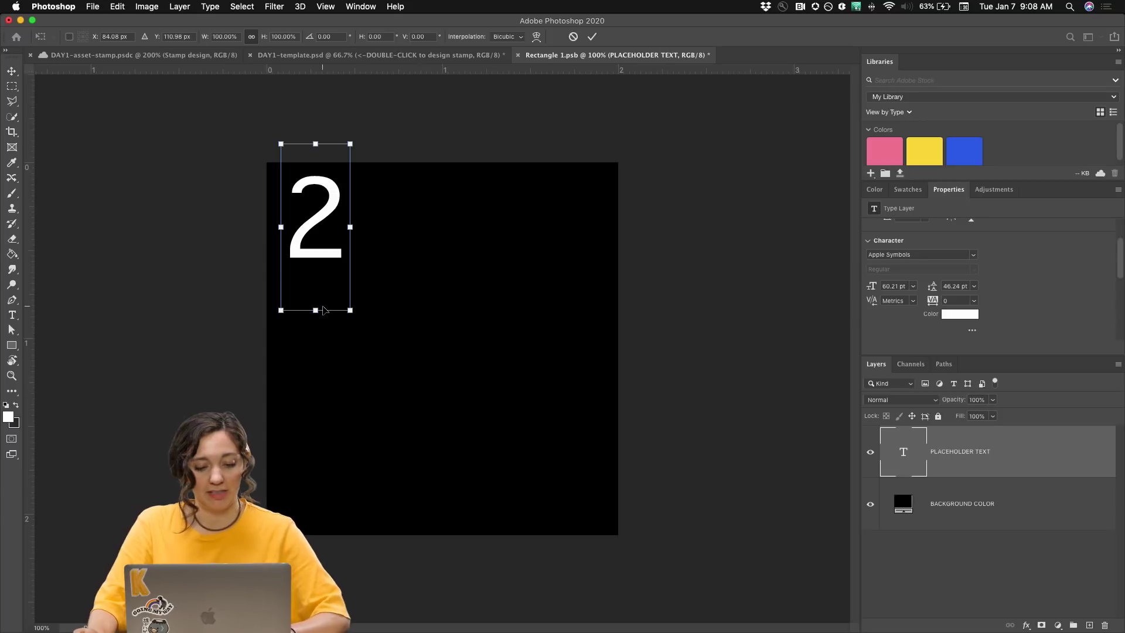
drag(350, 310, 510, 473)
drag(331, 403, 316, 373)
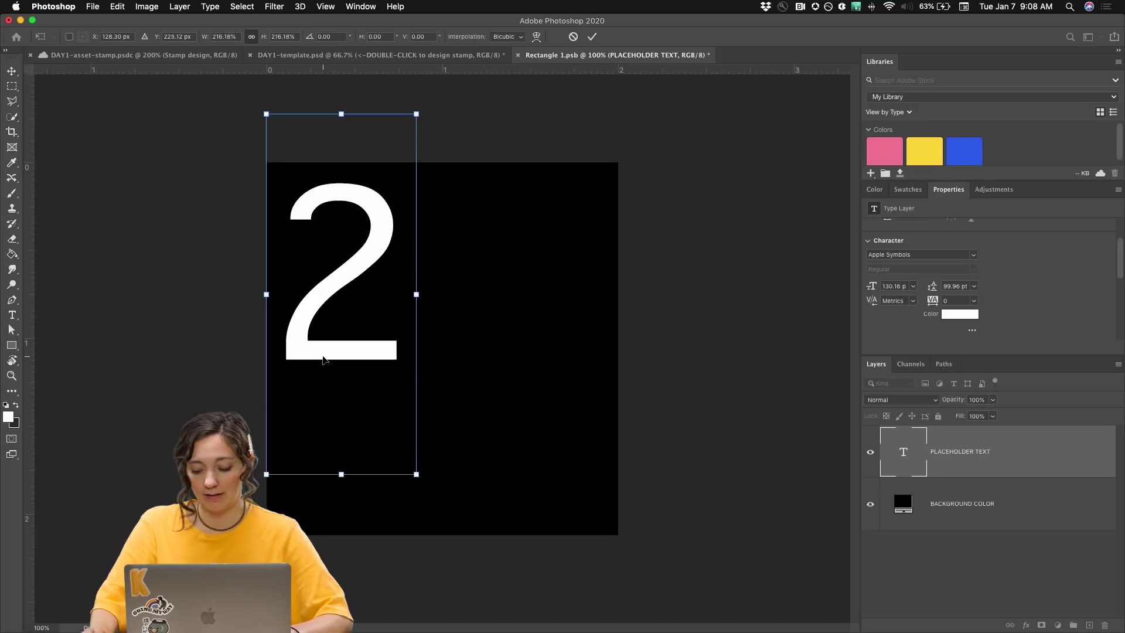
key(Return)
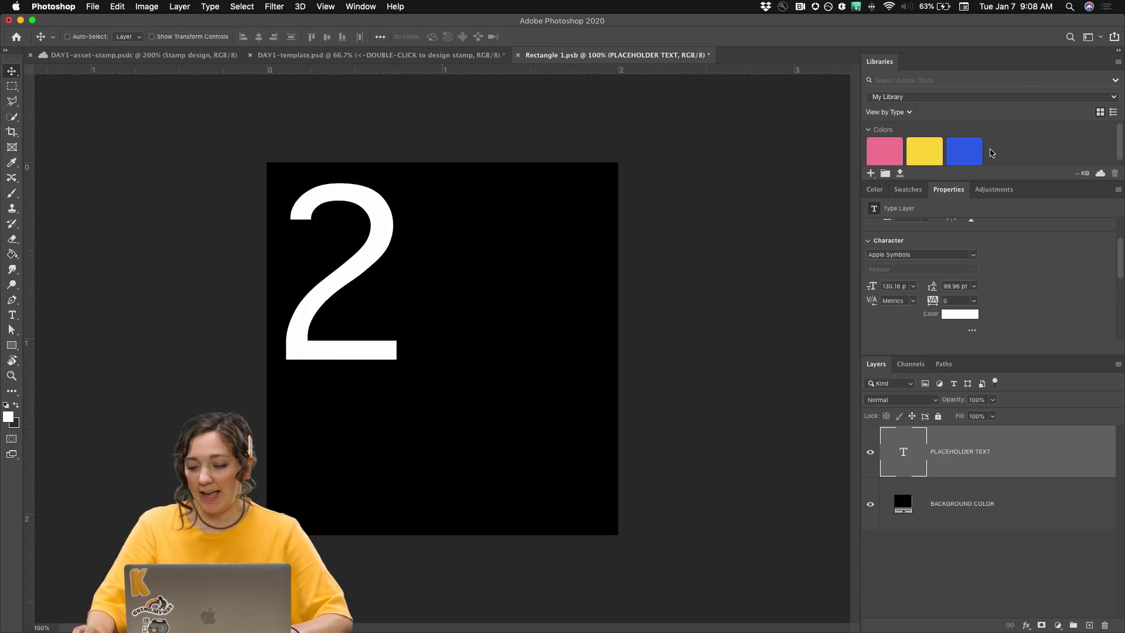
Step: Set the "2" in the Joschmi font and colour it with the library's pink
click(974, 256)
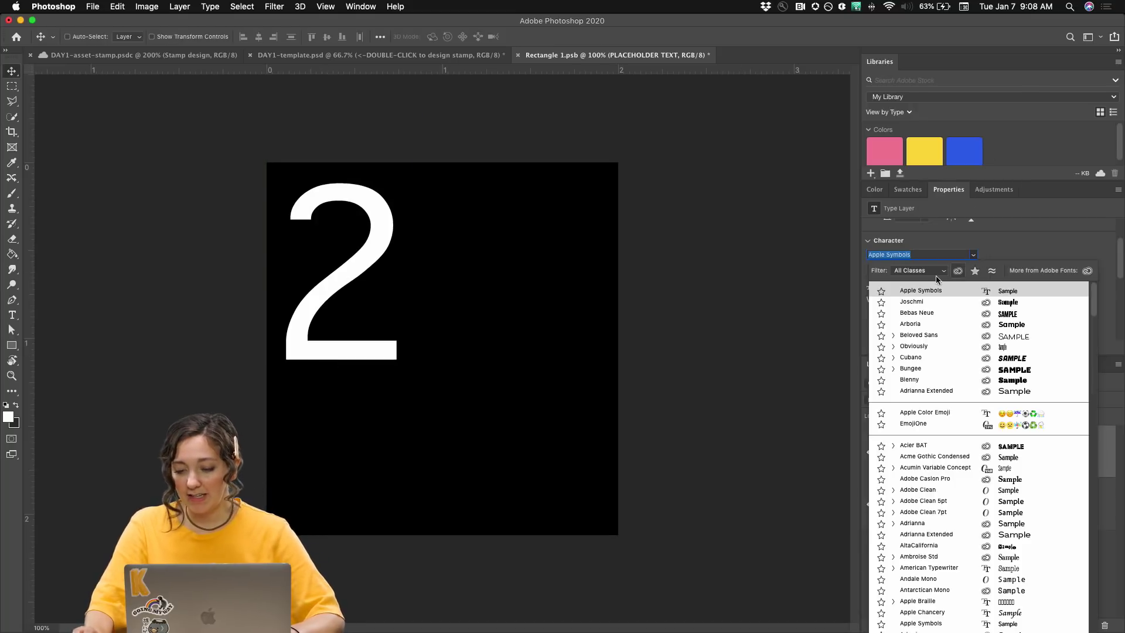
click(915, 304)
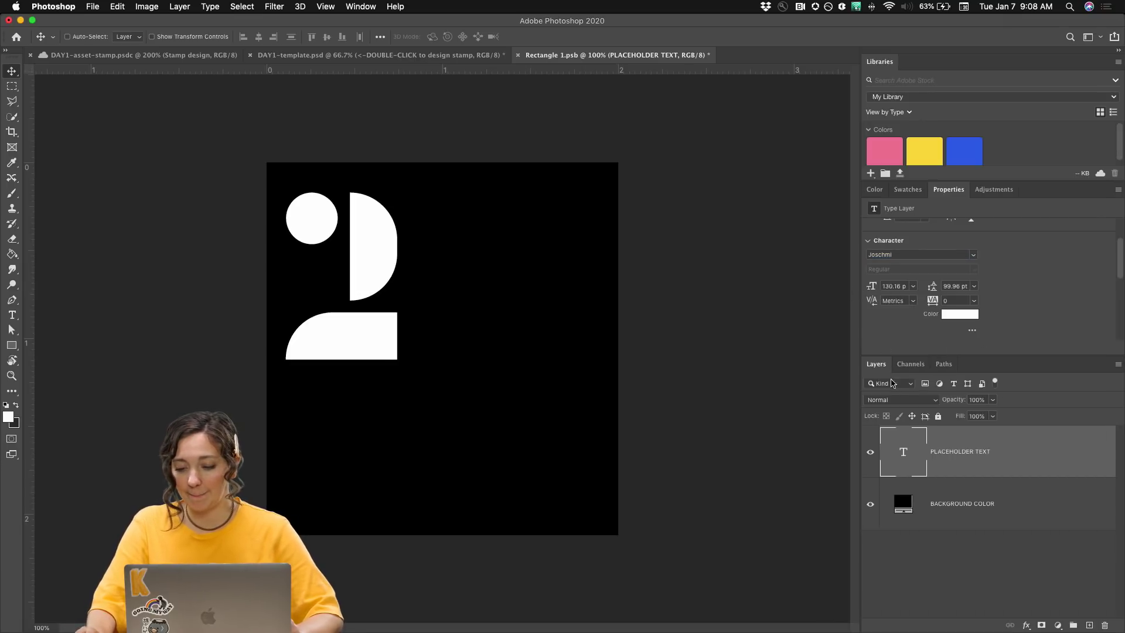
click(961, 315)
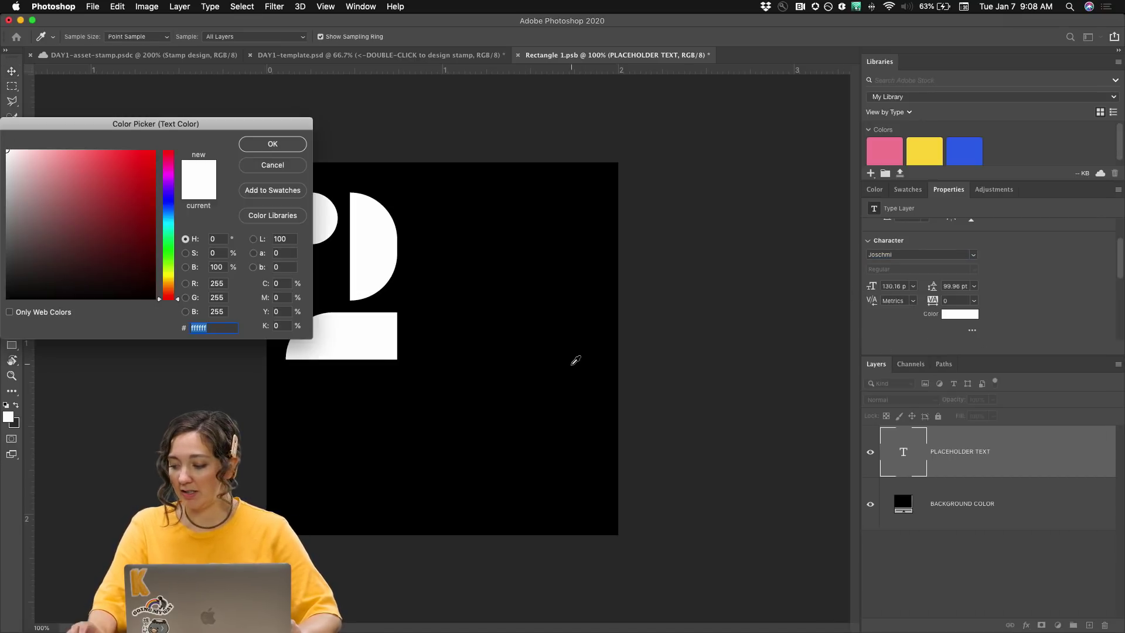
click(263, 166)
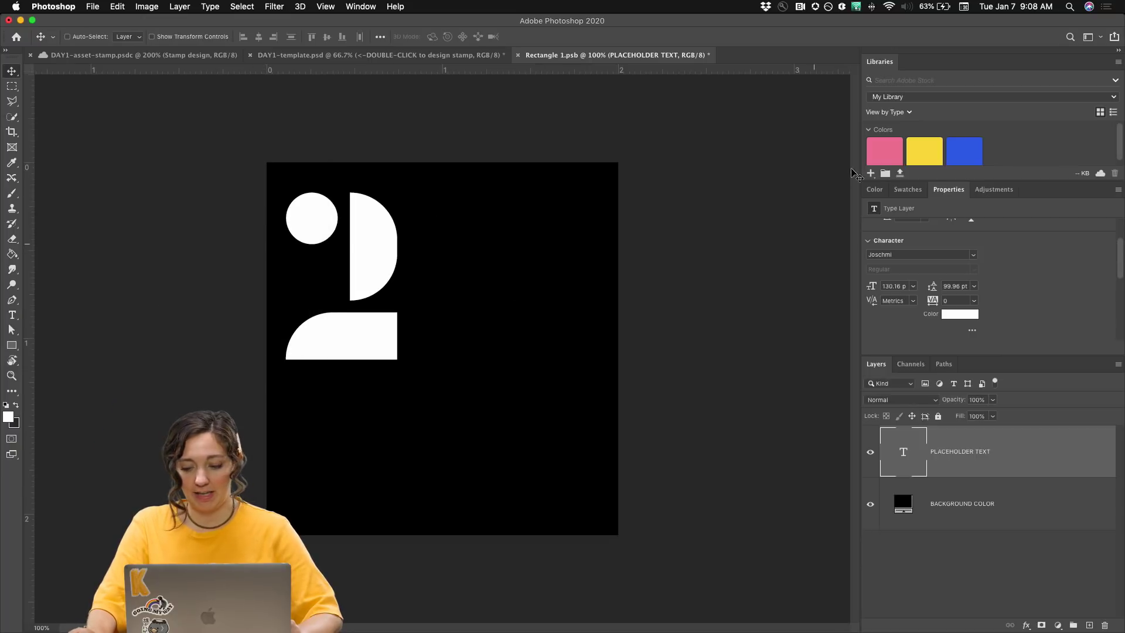
click(889, 161)
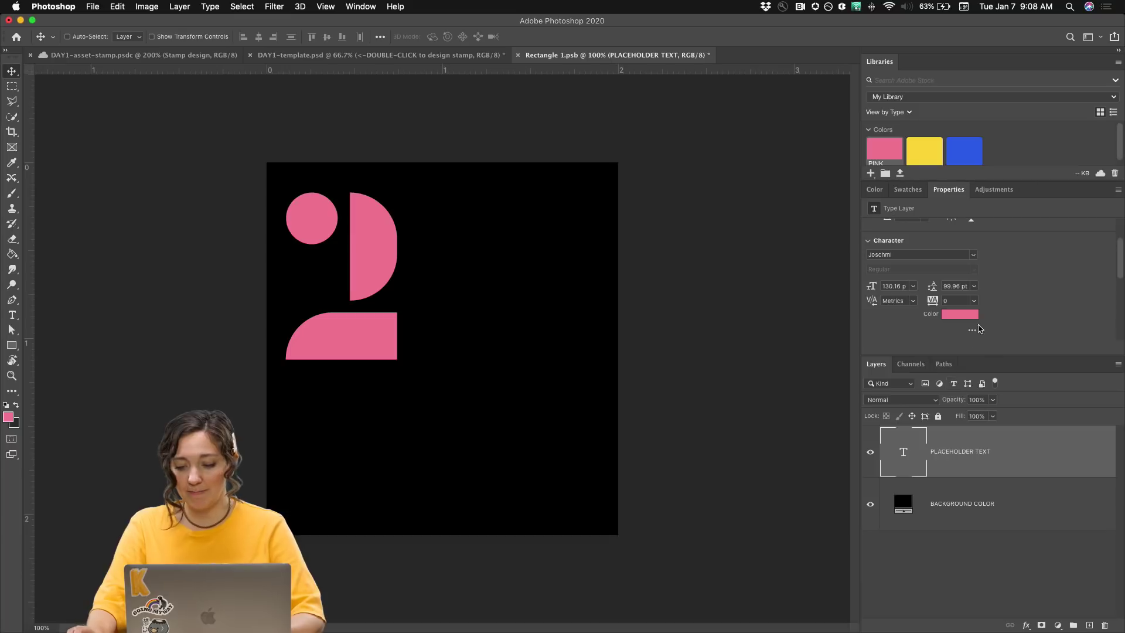
Step: Nudge the pink "2" slightly upward, duplicate it toward the lower right and change the copy's text to "0"
drag(370, 259, 370, 248)
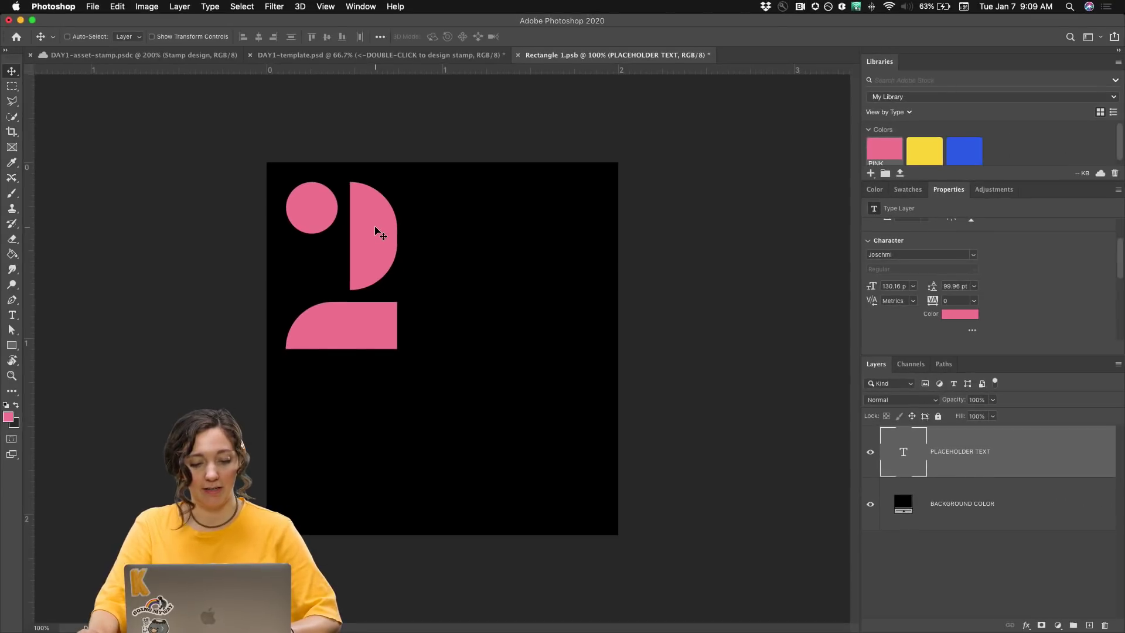
drag(372, 213, 501, 300)
double_click(529, 333)
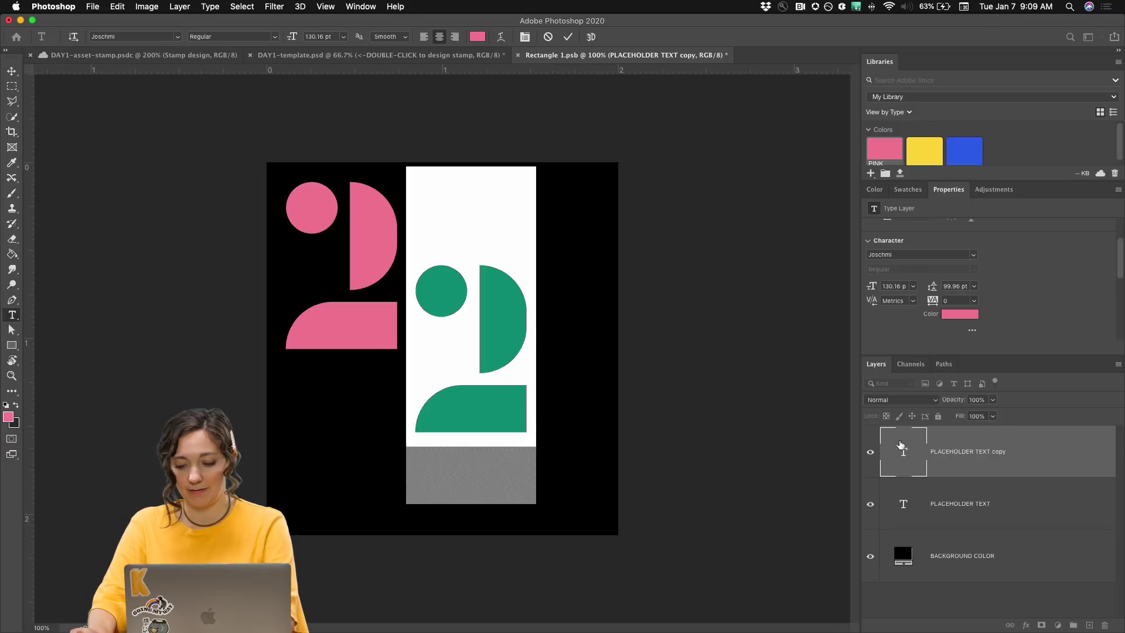
click(528, 422)
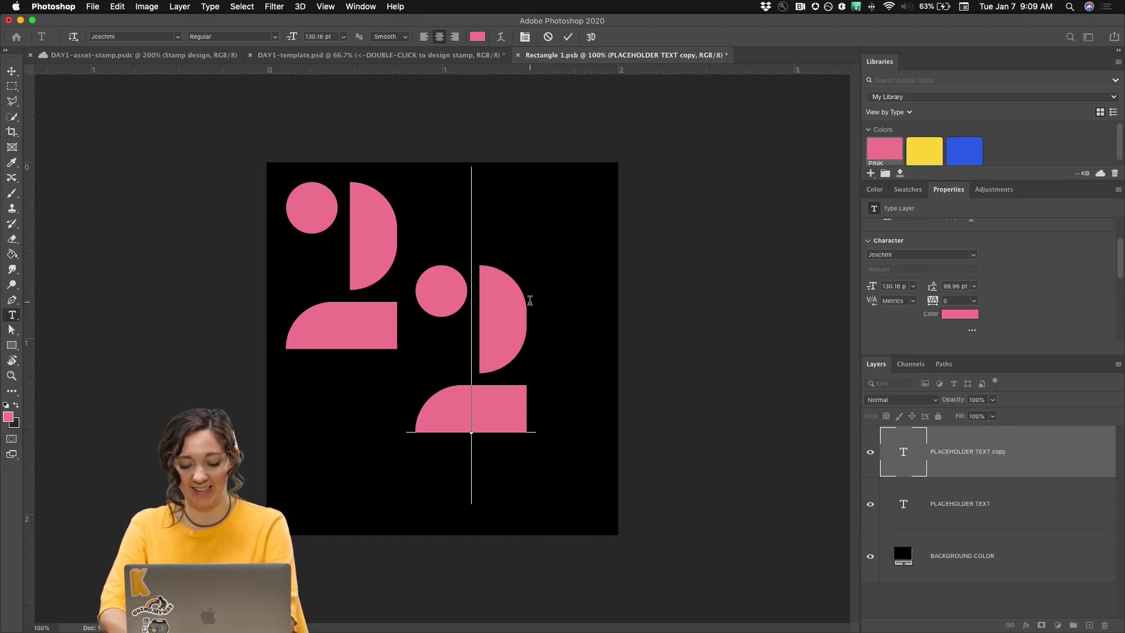
key(BackSpace)
text(0)
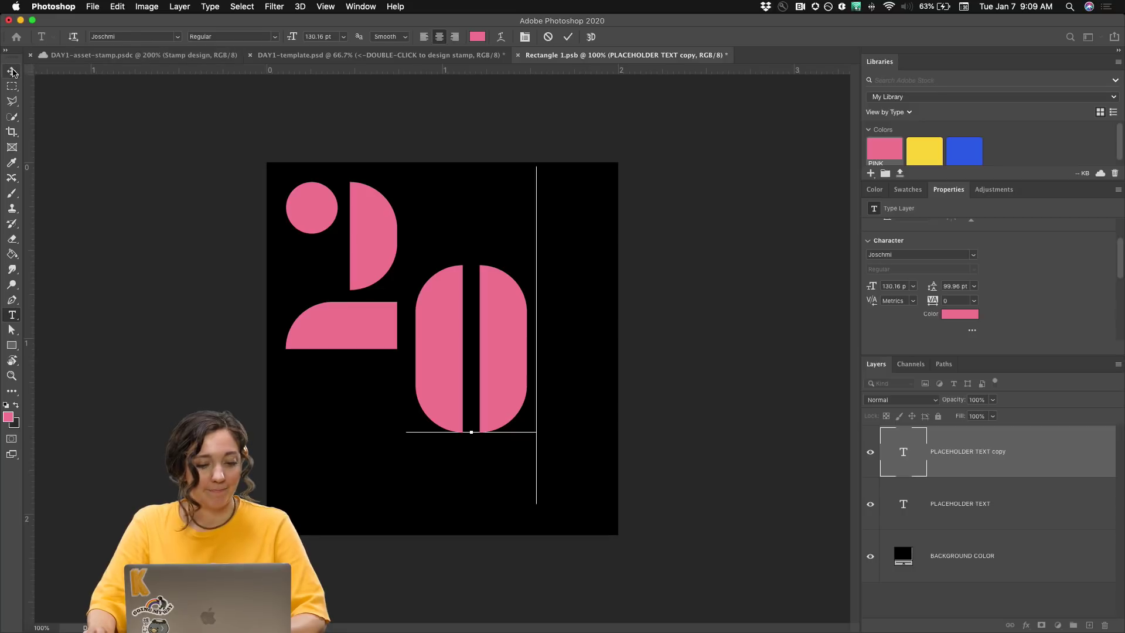
key(super+Return)
Step: Scale the "2" and "0" text layers together to about 139% and position them to span the stamp
key(super+t)
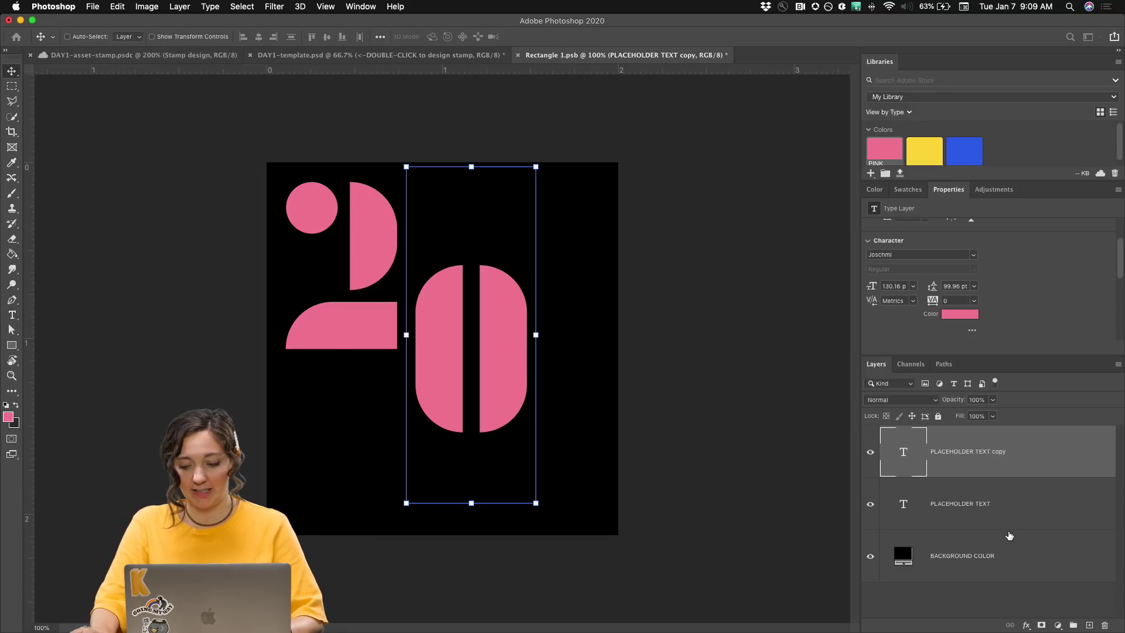
click(1007, 526)
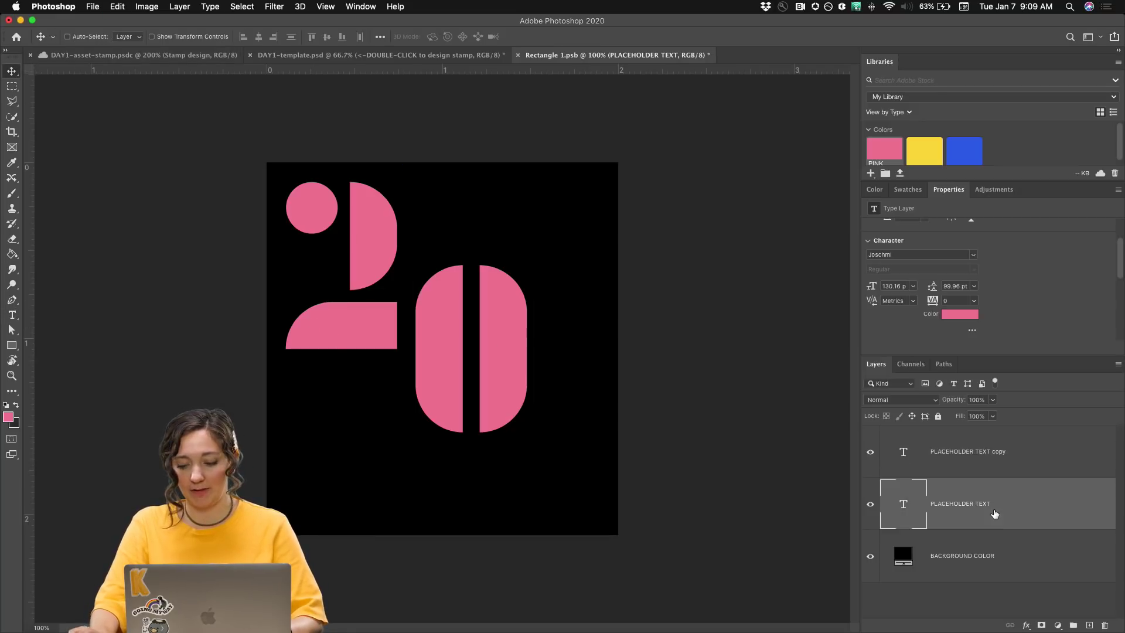
shift+click(972, 456)
key(super+t)
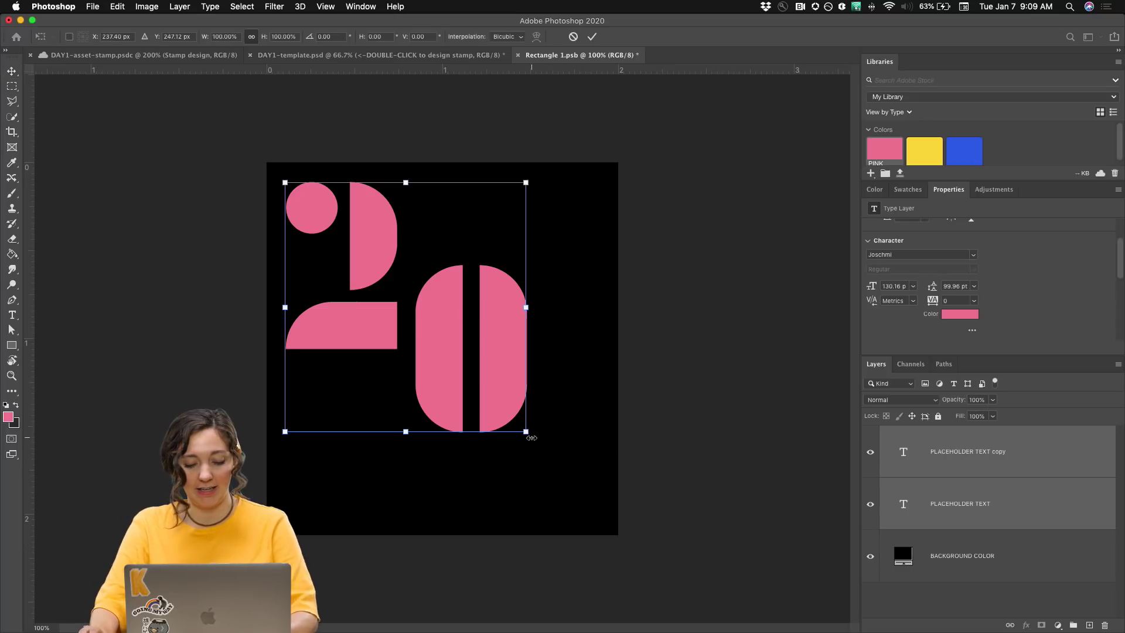
drag(527, 433, 597, 527)
drag(576, 486, 572, 473)
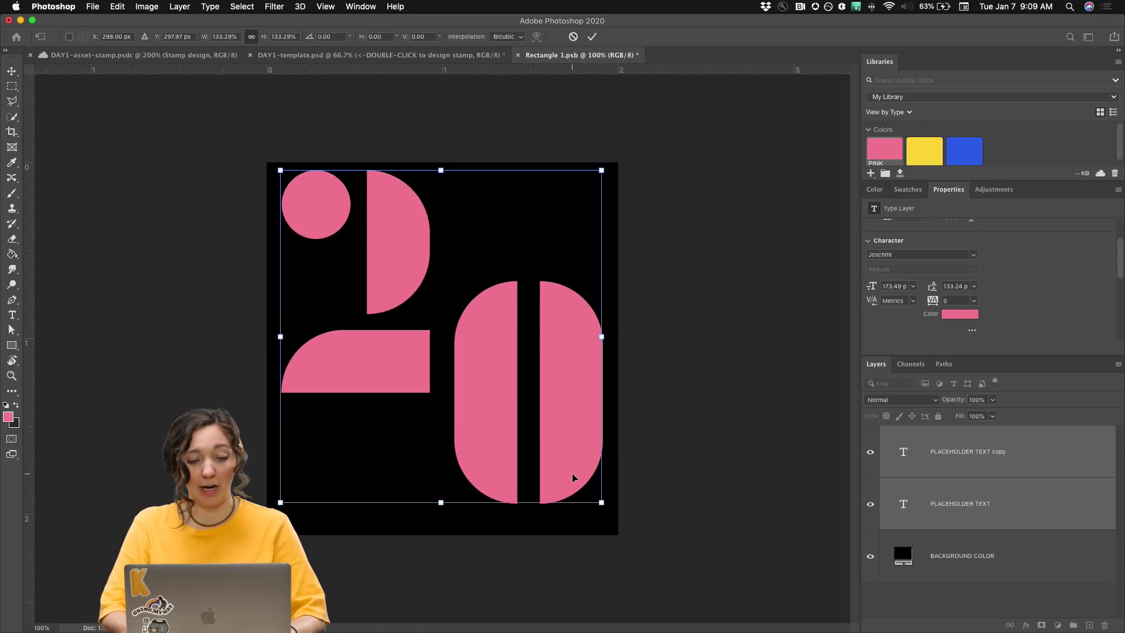
drag(589, 421, 584, 422)
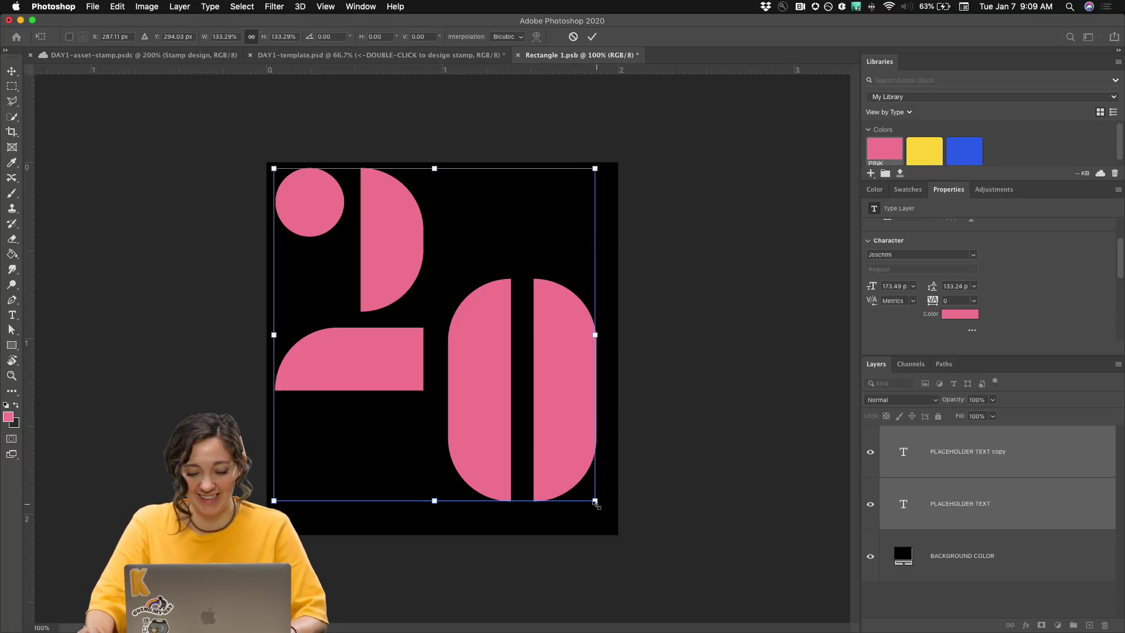
drag(594, 505, 607, 520)
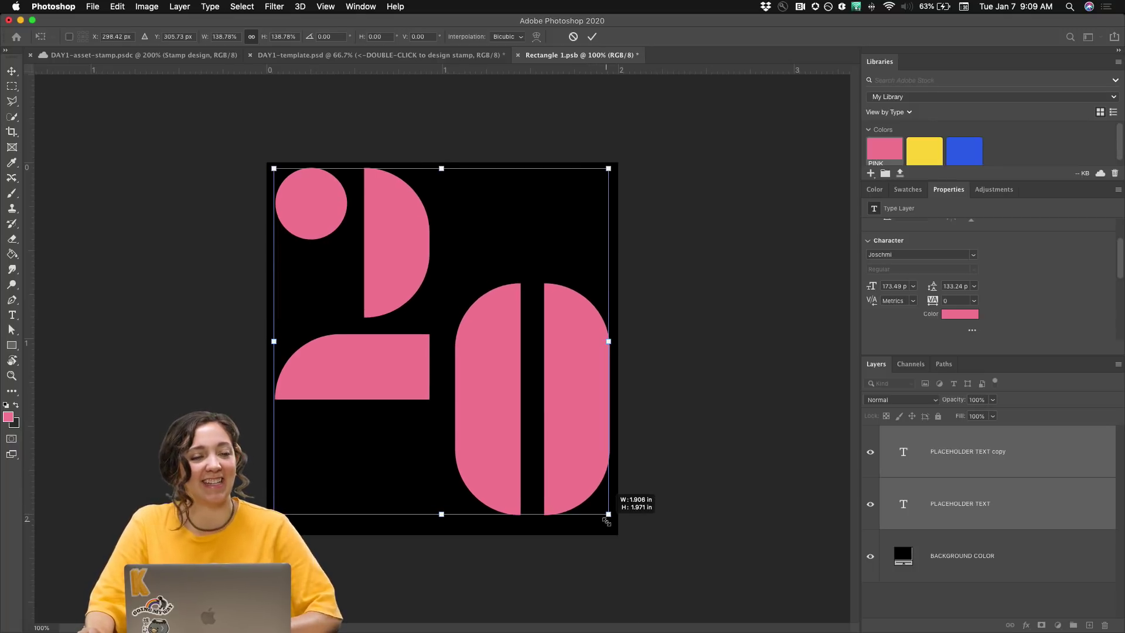
drag(607, 521, 607, 521)
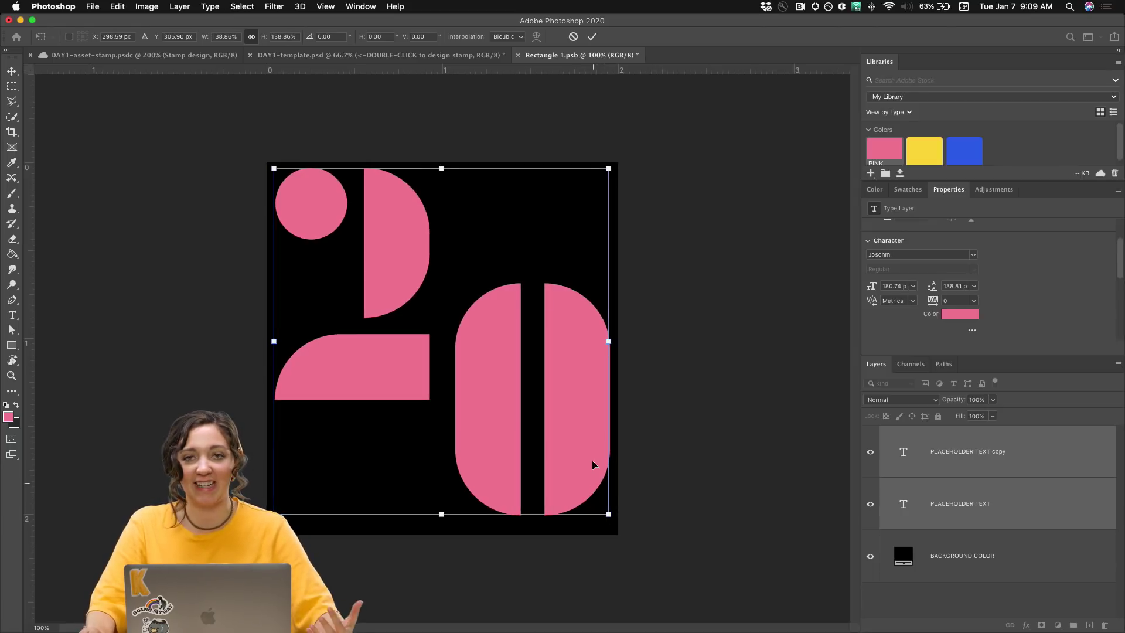
click(995, 527)
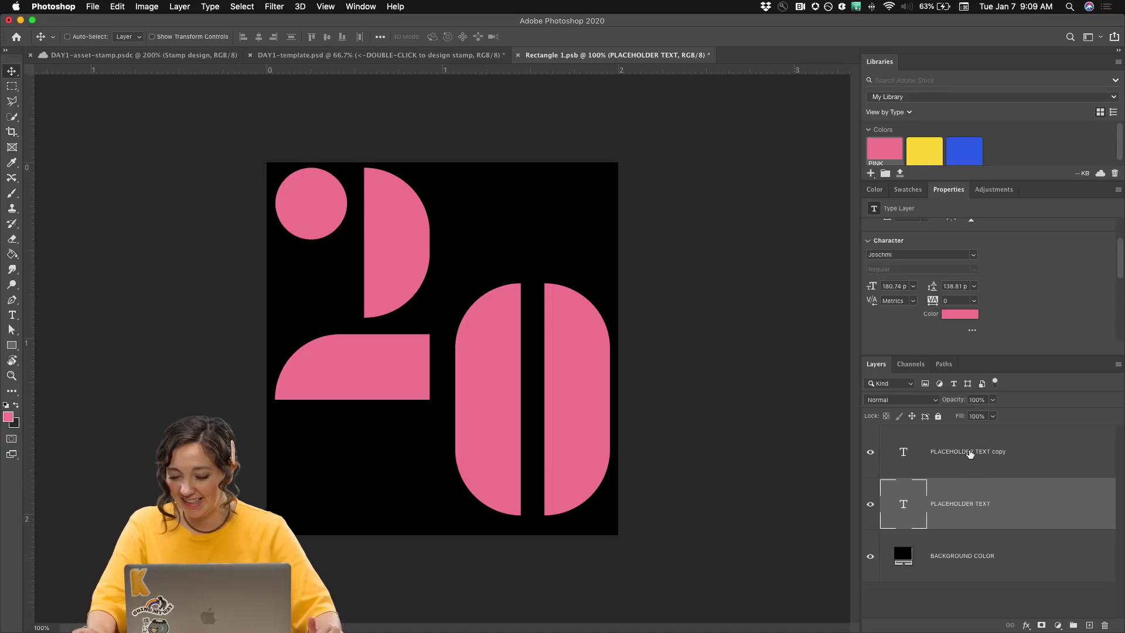
Step: Move the "0" slightly down and colour it with the library's blue
click(971, 464)
drag(574, 450, 573, 459)
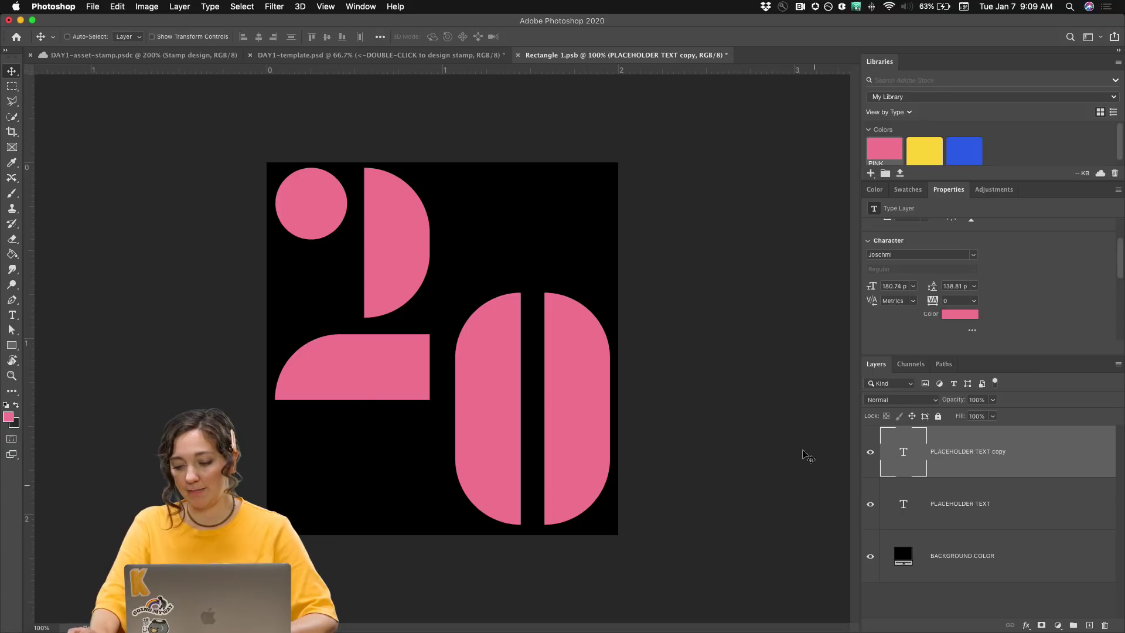
click(964, 152)
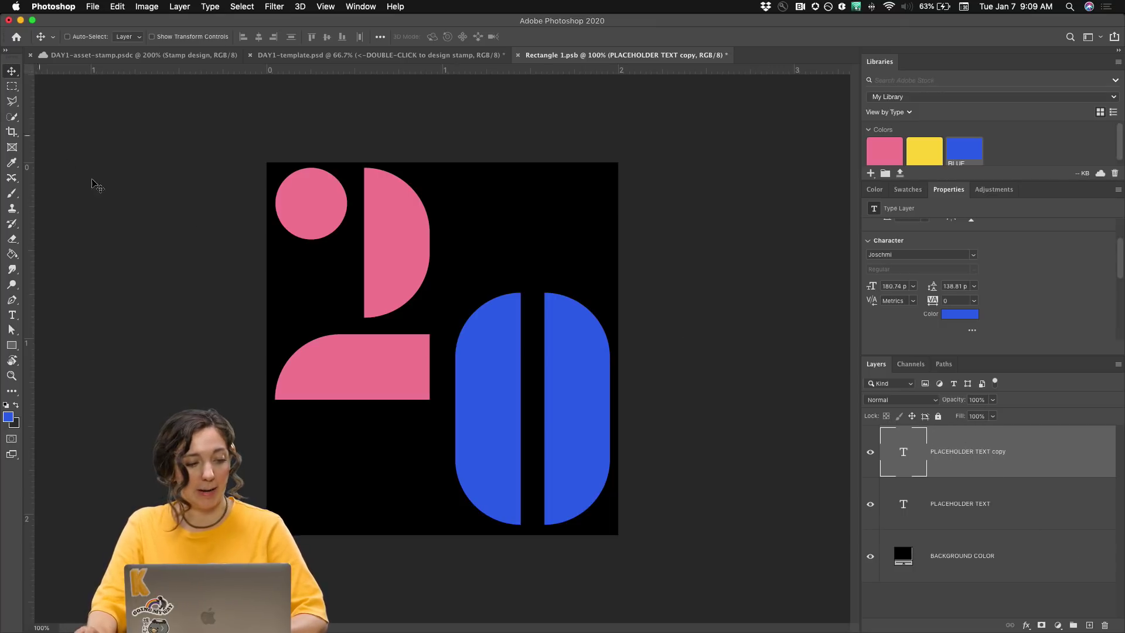
Step: Add a separate text layer containing "2" and place it in the empty area above the blue "0"
click(12, 315)
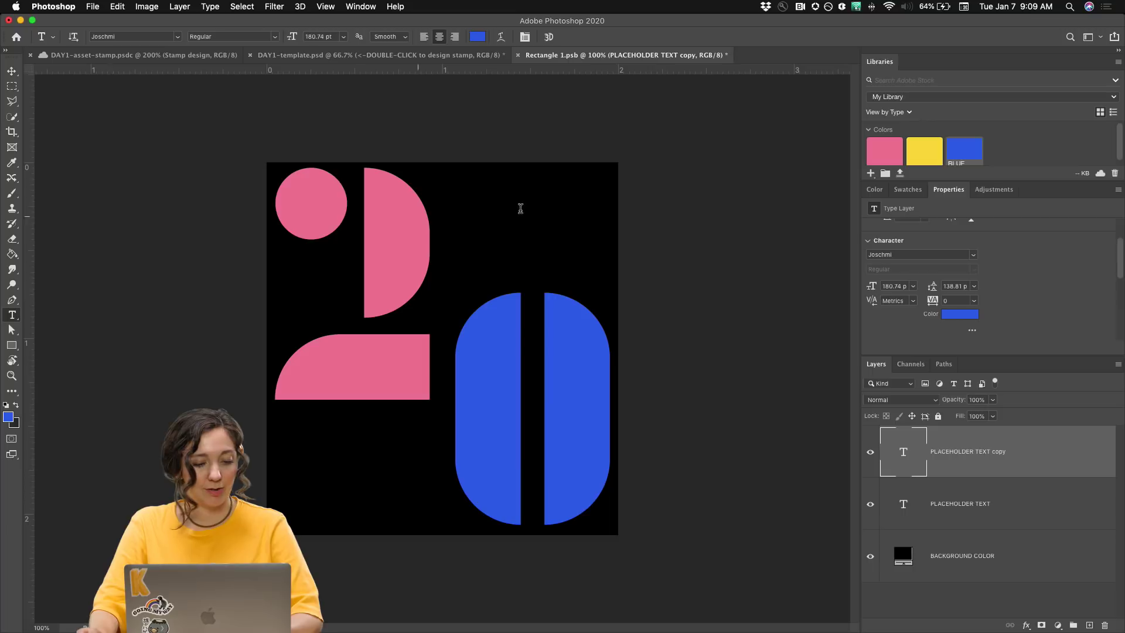
click(481, 214)
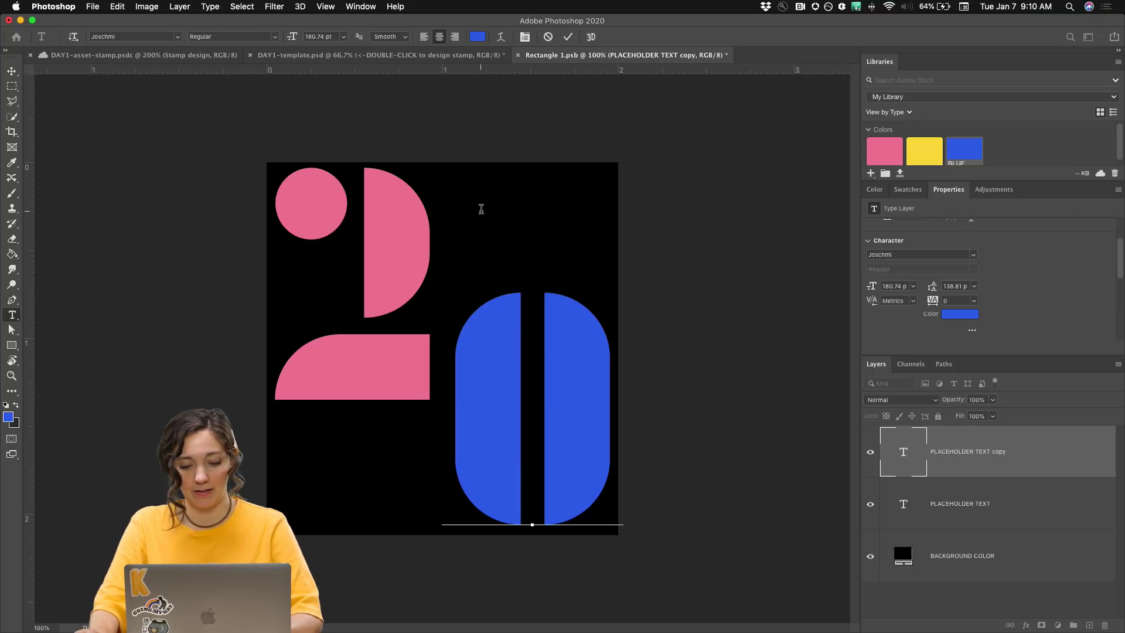
click(986, 476)
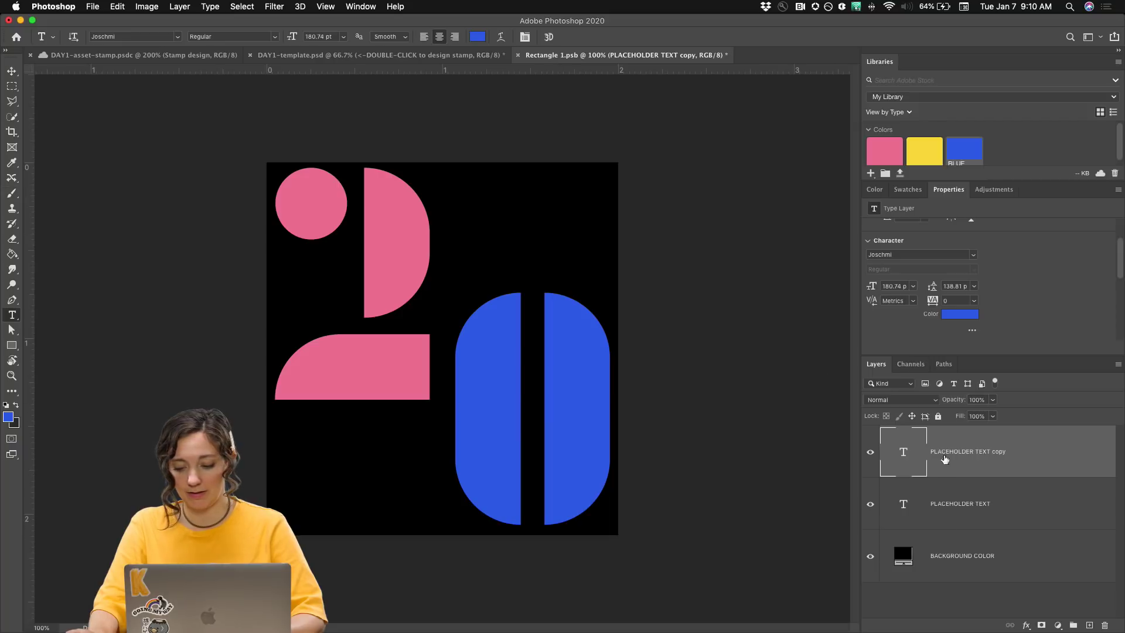
click(456, 150)
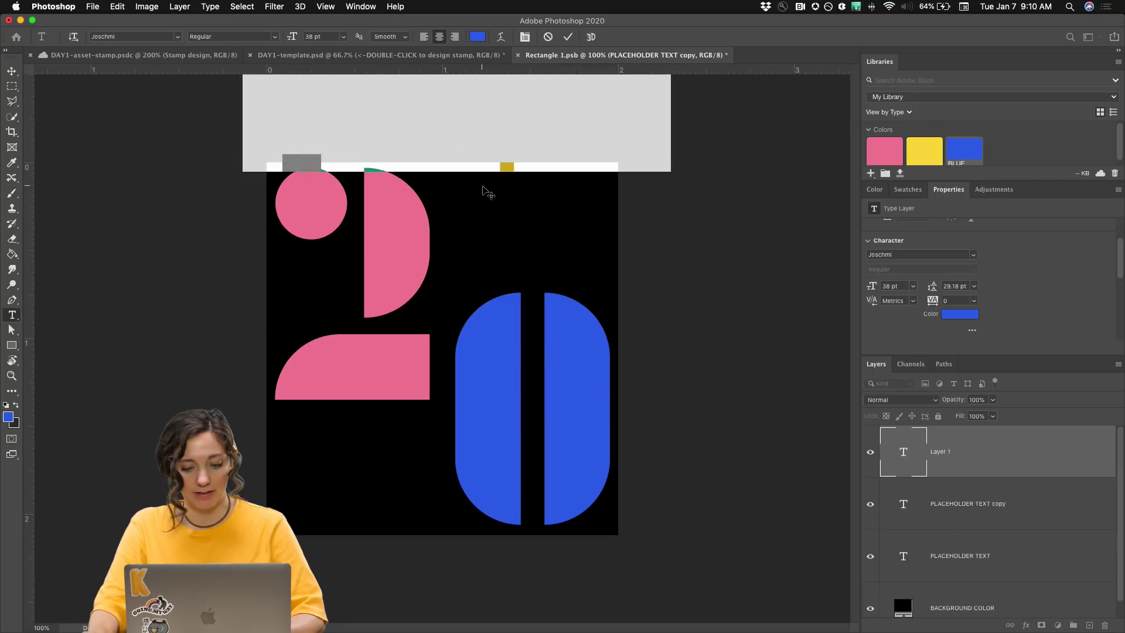
text(2)
key(Escape)
key(v)
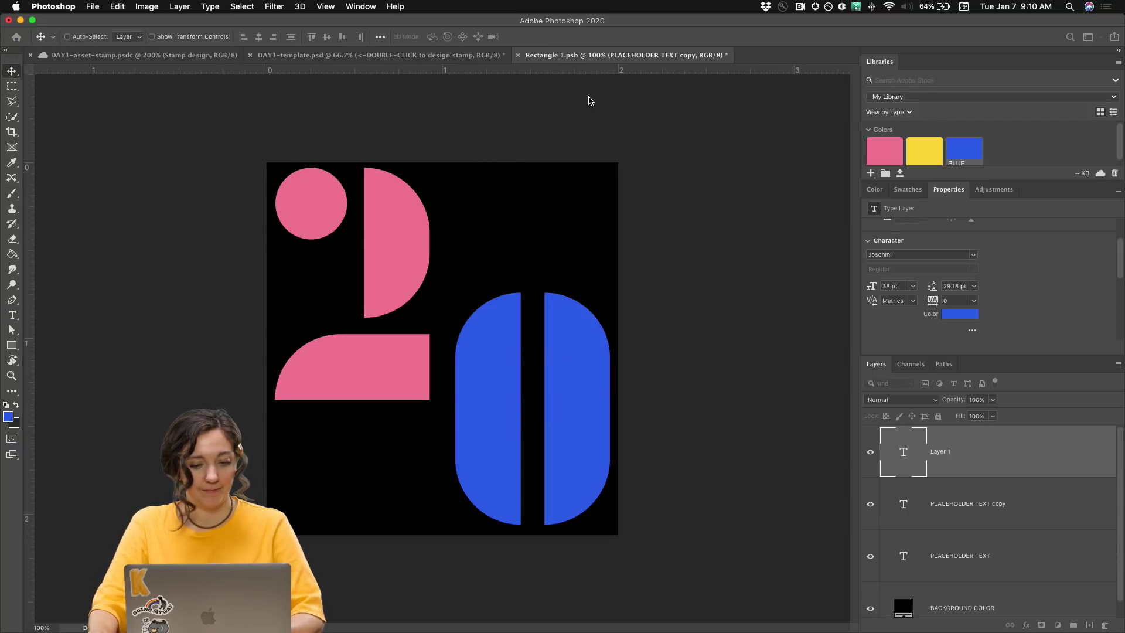
drag(463, 138, 517, 223)
Step: Rotate the new blue "2" by 90°, enlarge it to about 308% and place it below the pink "2"
key(super+t)
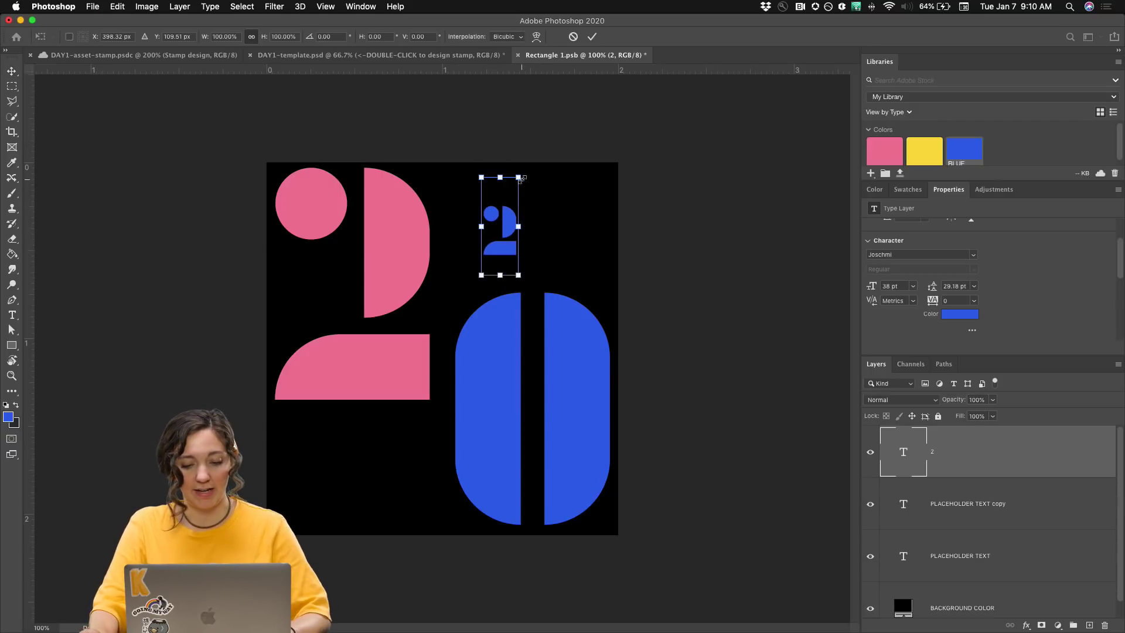
drag(527, 168, 681, 285)
drag(584, 248, 584, 267)
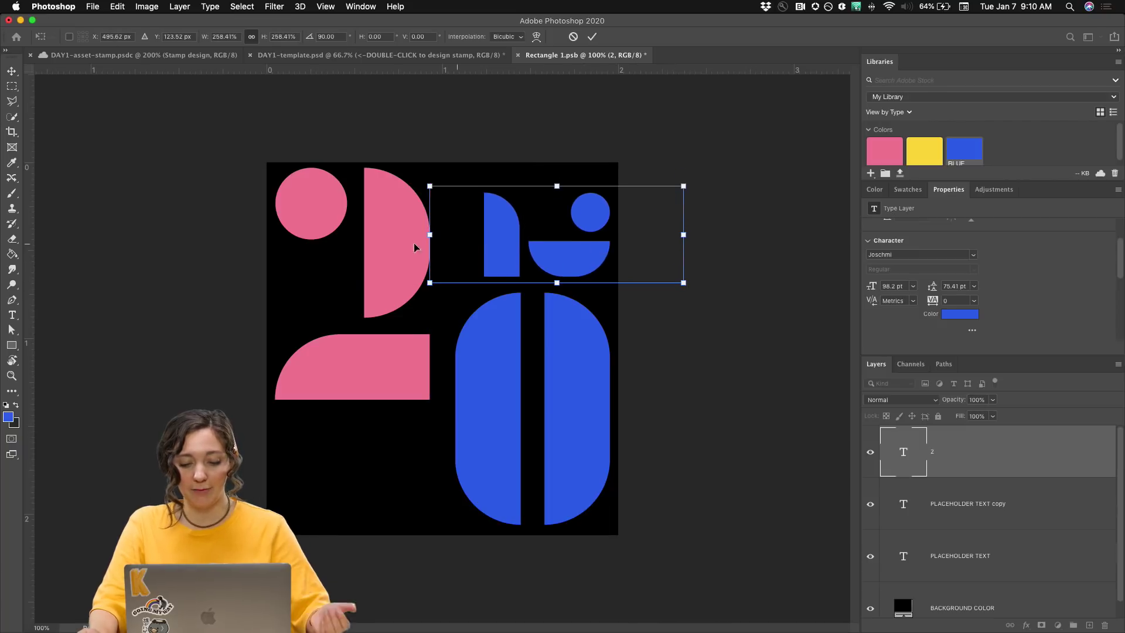
drag(431, 186, 382, 163)
drag(544, 269, 376, 495)
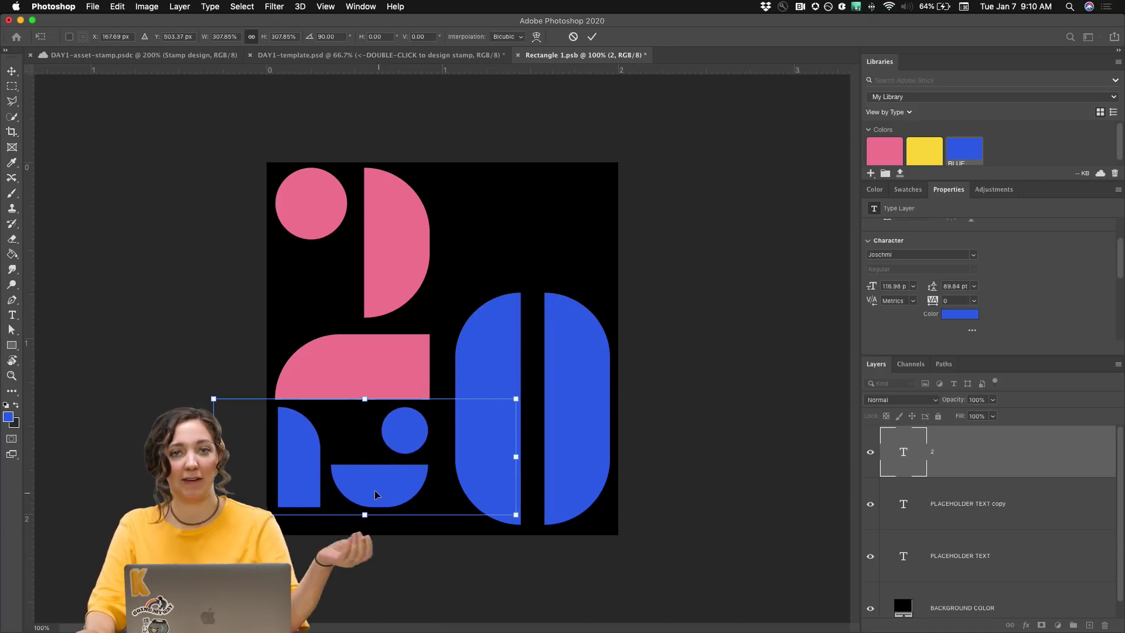
key(Left)
key(Left)
key(Left)
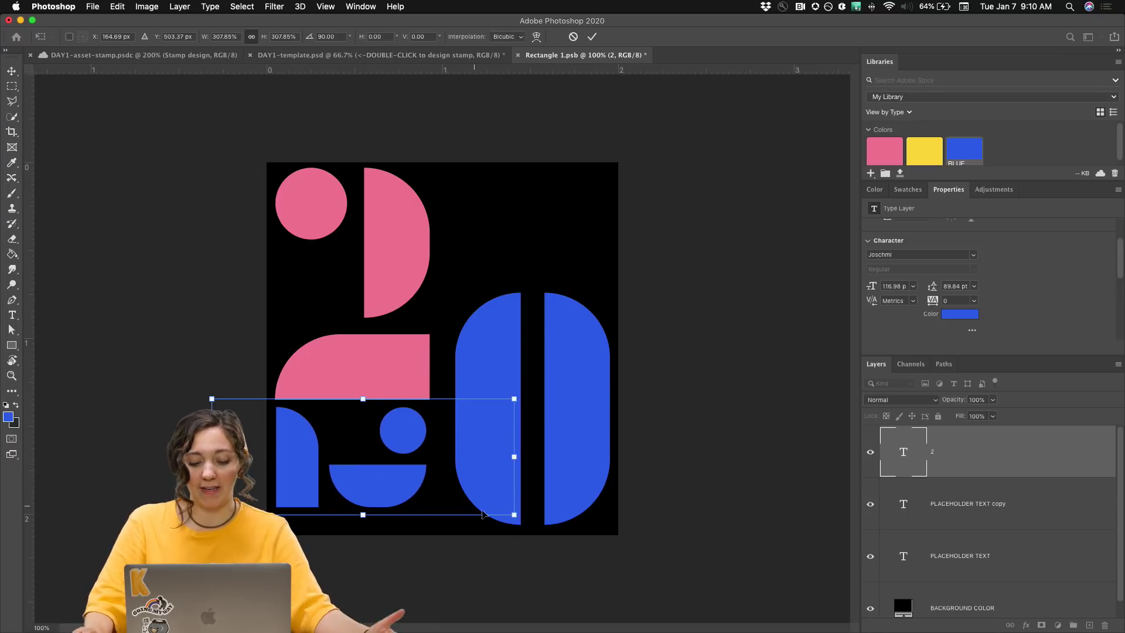
Step: Enlarge the rotated blue "2" to about 333%, adjust its position below the large pink "2" and colour it with the library's pink
drag(514, 515, 538, 532)
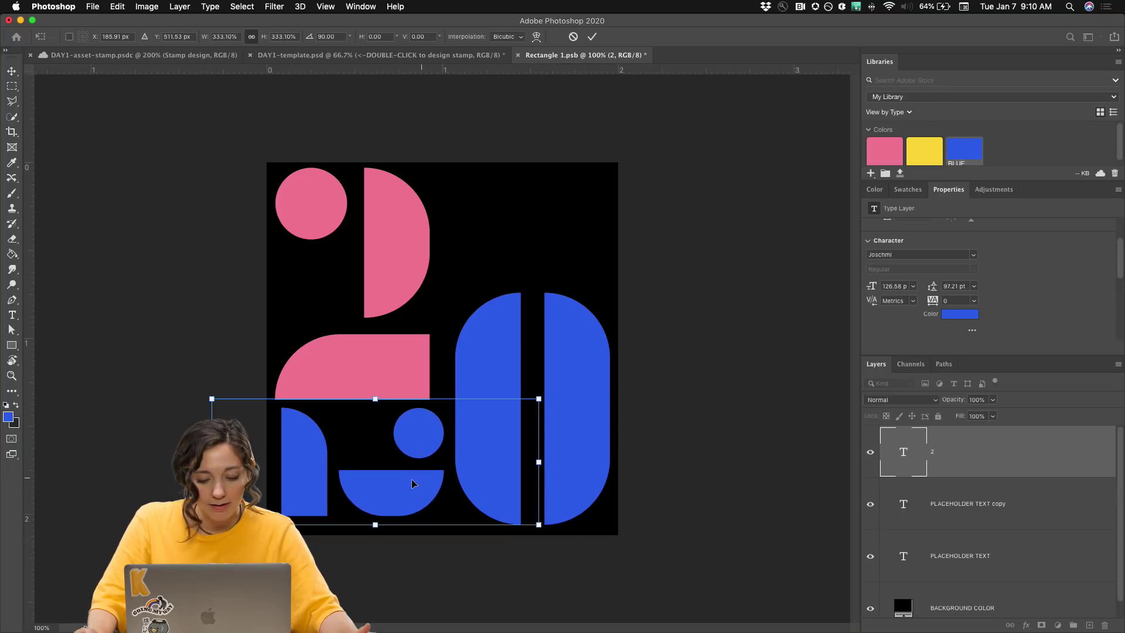
drag(413, 493, 413, 493)
key(Down)
key(Down)
key(Left)
key(Left)
key(Left)
key(Left)
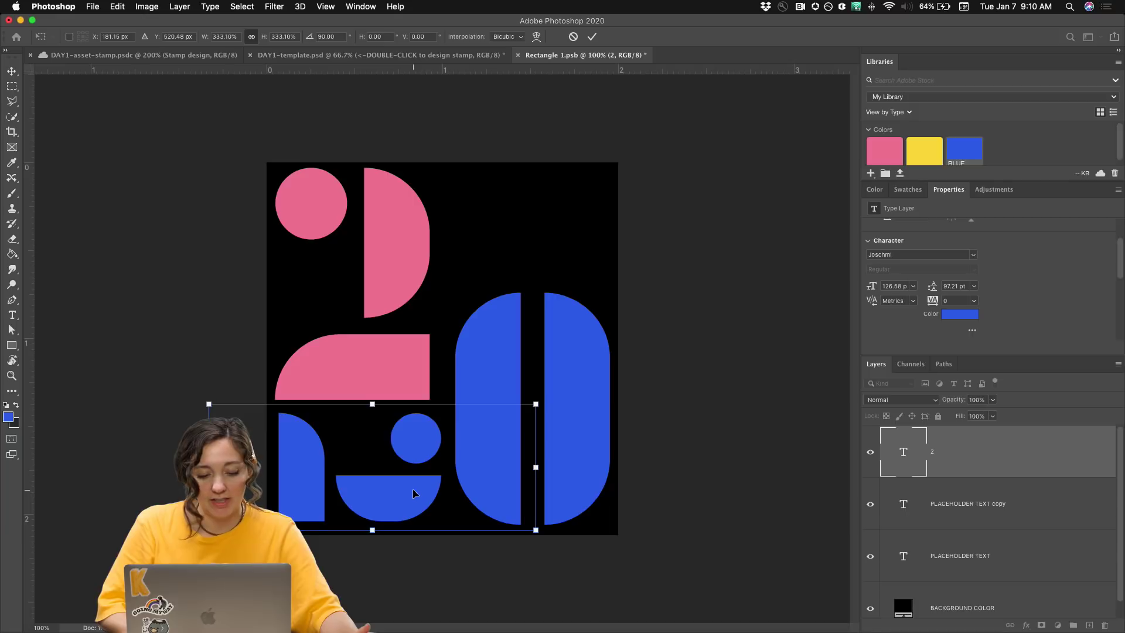
key(Return)
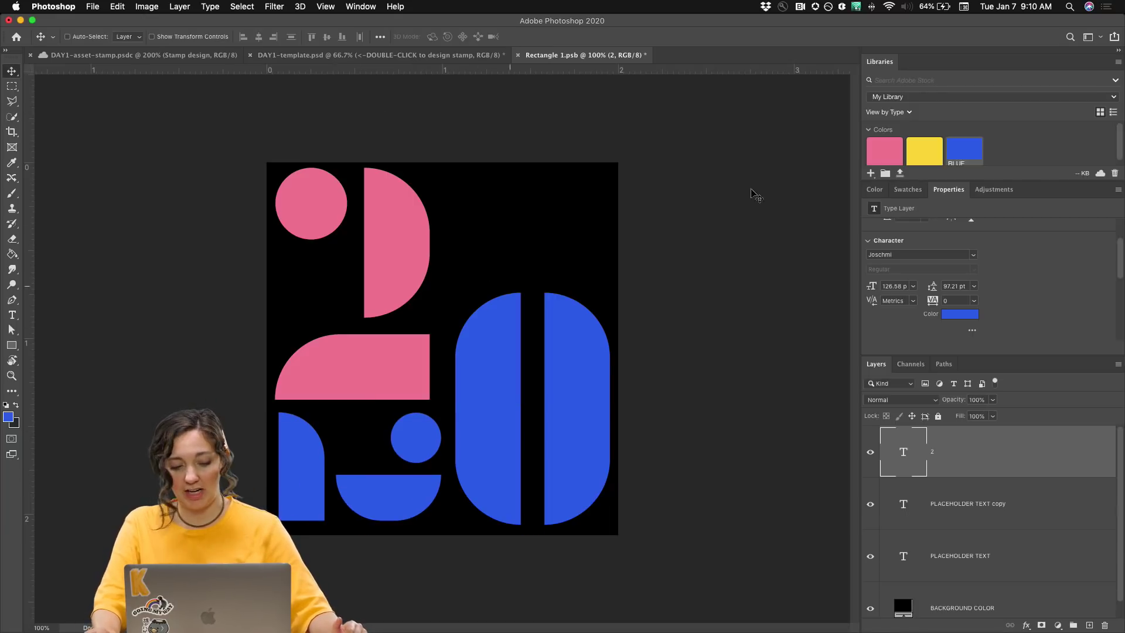
click(898, 163)
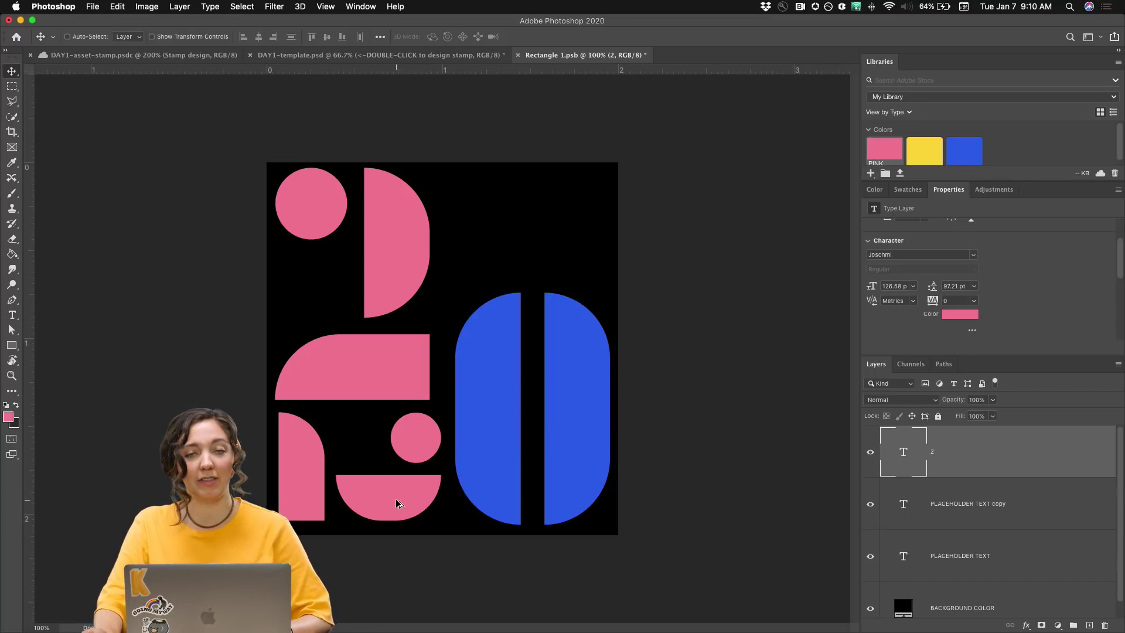
Step: Copy the small pink "2" into the empty area above the blue "0" and change the copy's text to "0"
drag(398, 504, 567, 267)
key(super+minus)
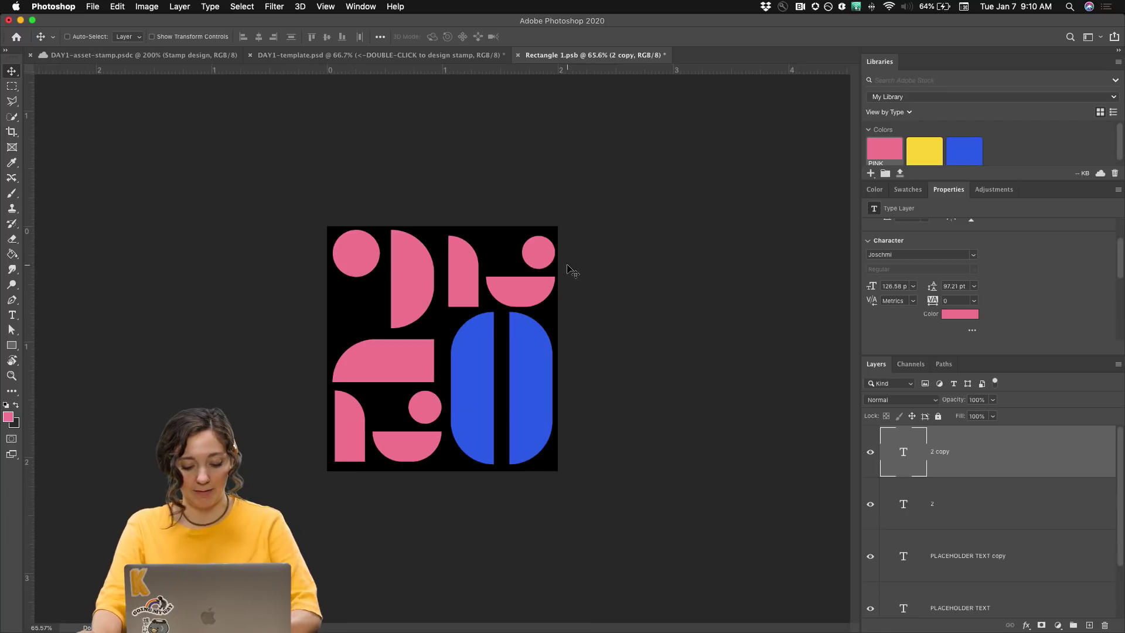
key(t)
click(528, 288)
key(BackSpace)
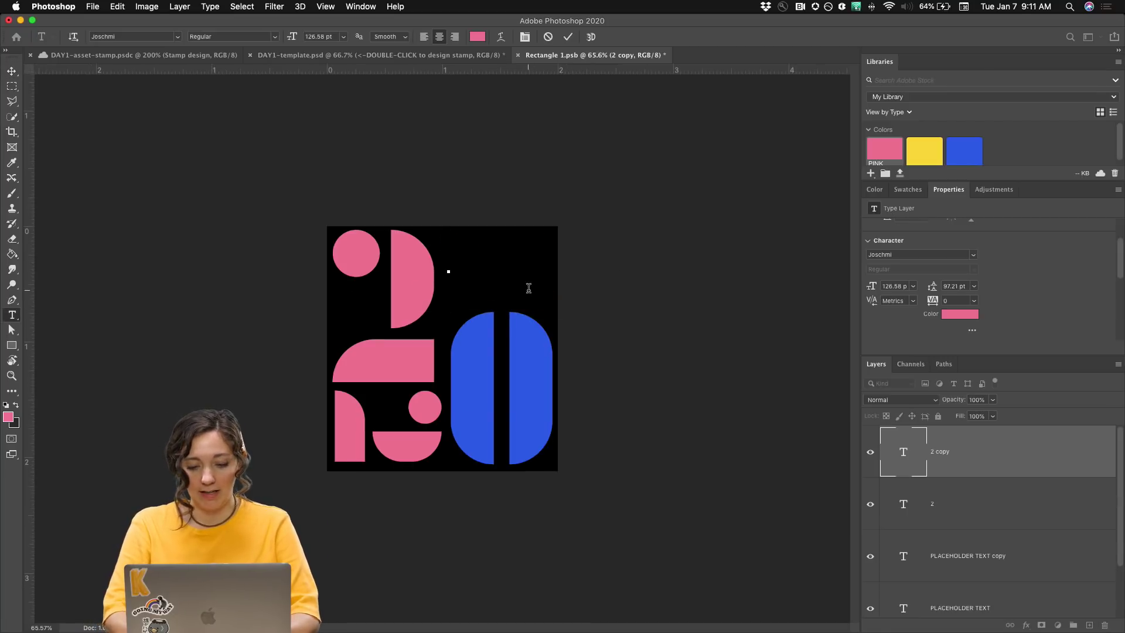
text(0)
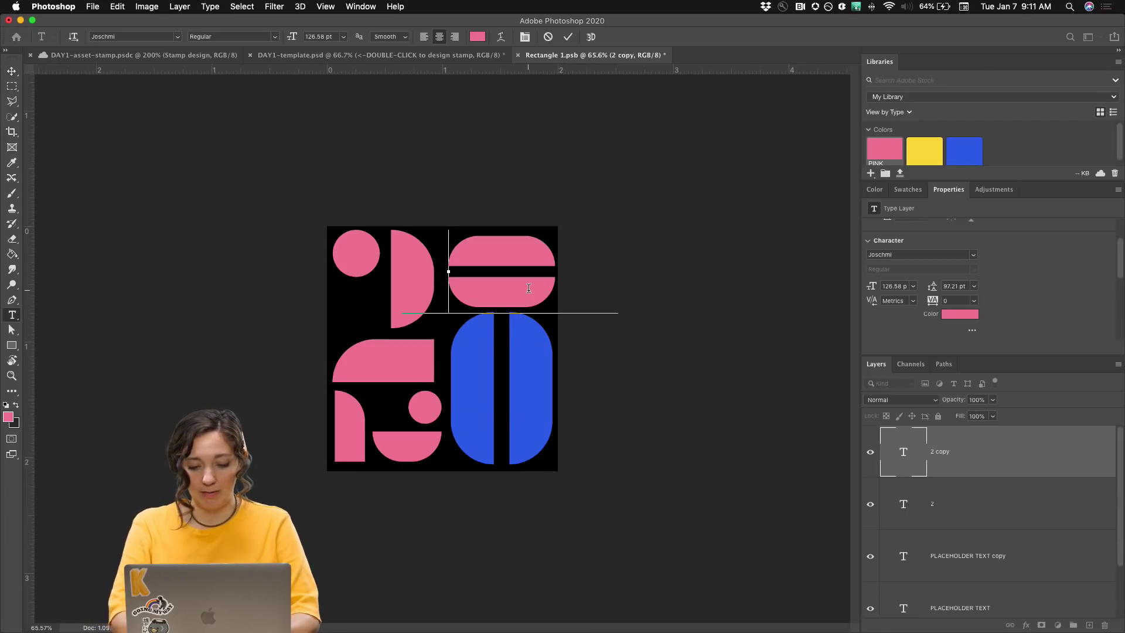
click(13, 72)
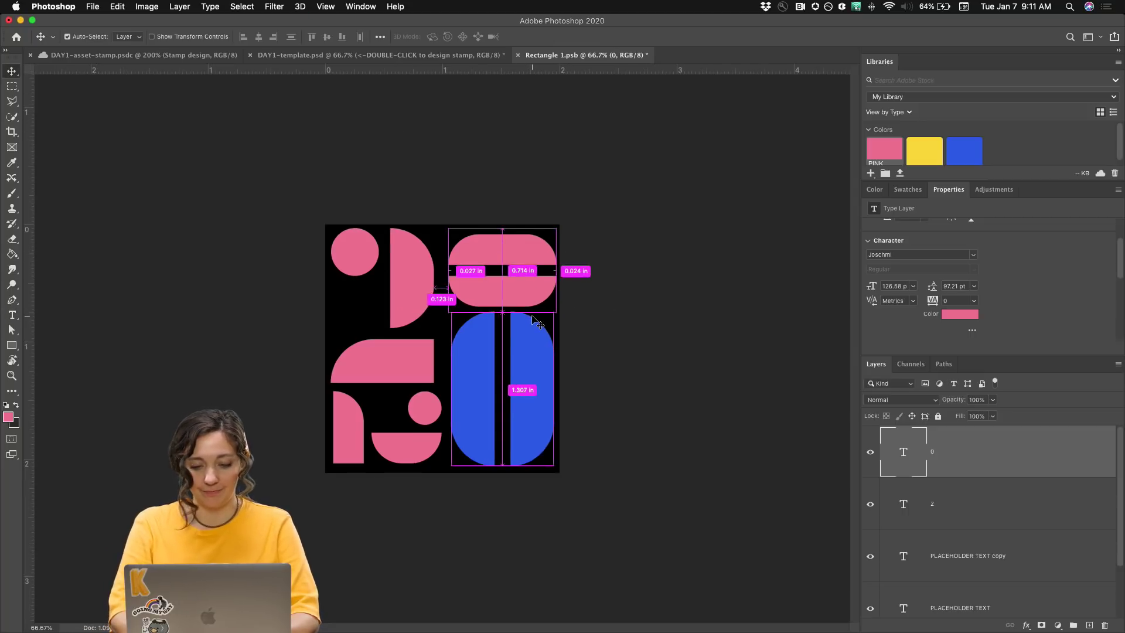
Step: Move the pink "0" slightly up and to the left to even out its spacing above the blue "0"
key(super+plus)
key(super+plus)
key(super+plus)
key(super+minus)
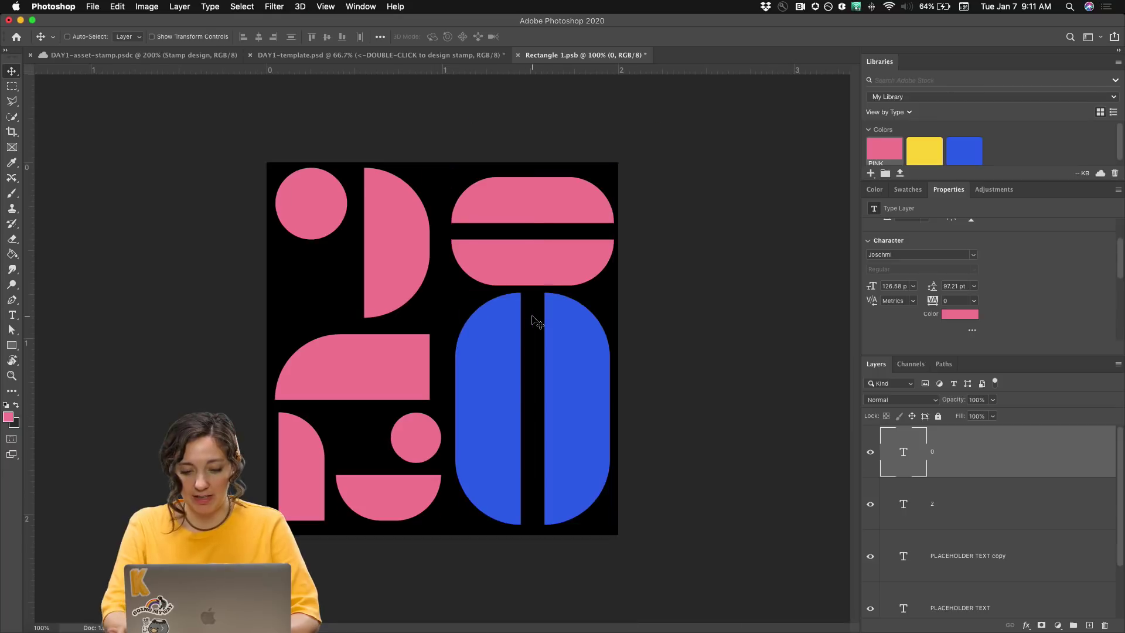
click(12, 376)
click(463, 209)
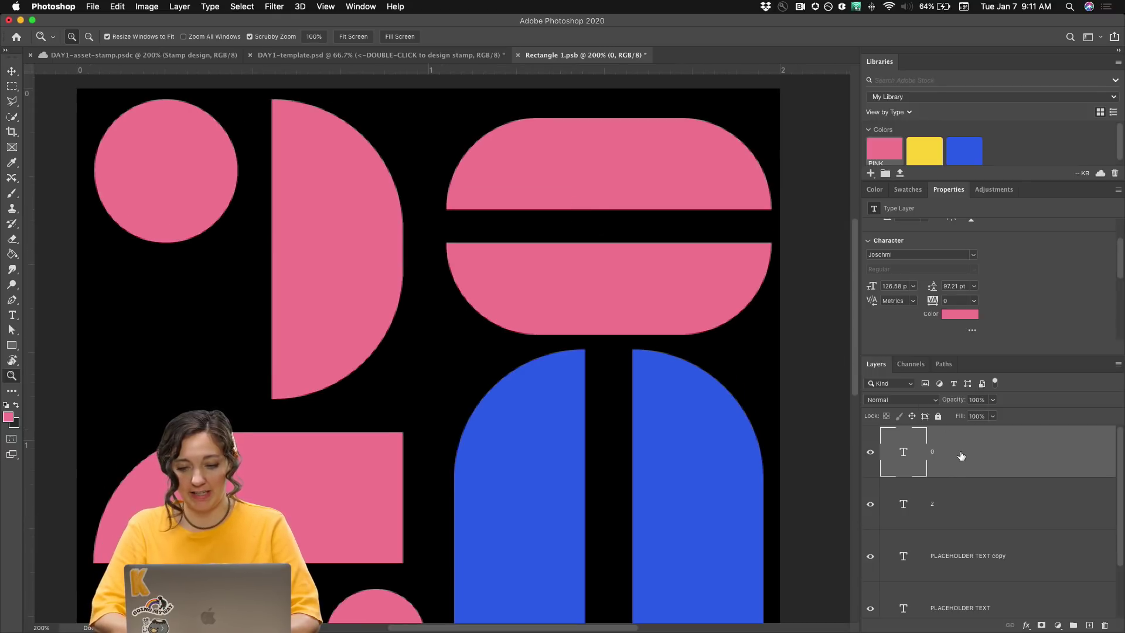
click(11, 71)
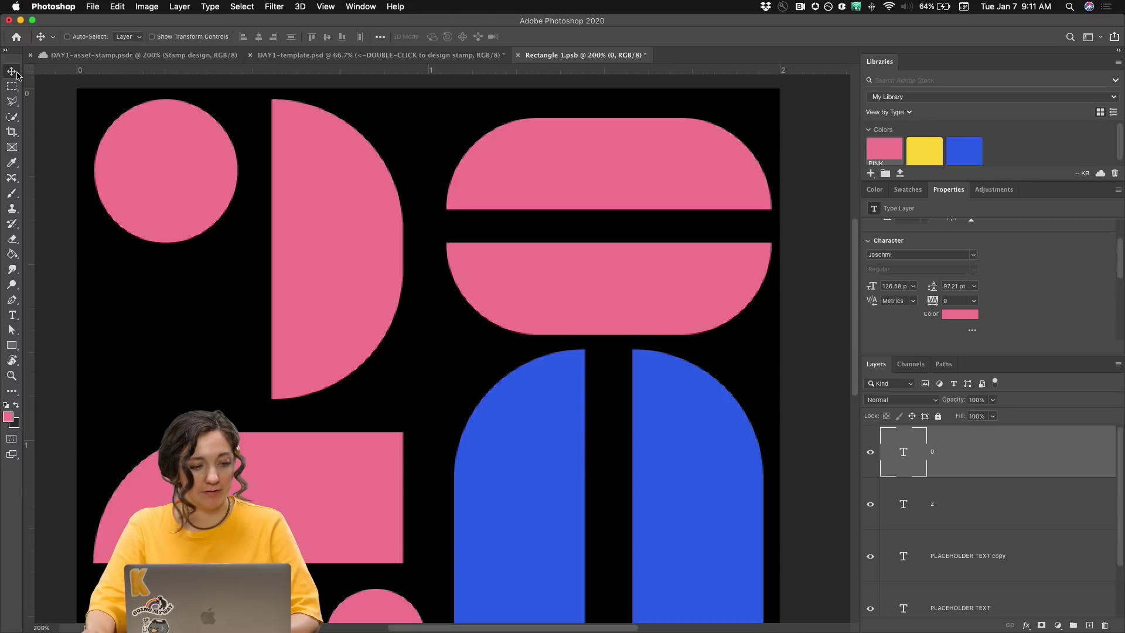
drag(626, 296, 613, 287)
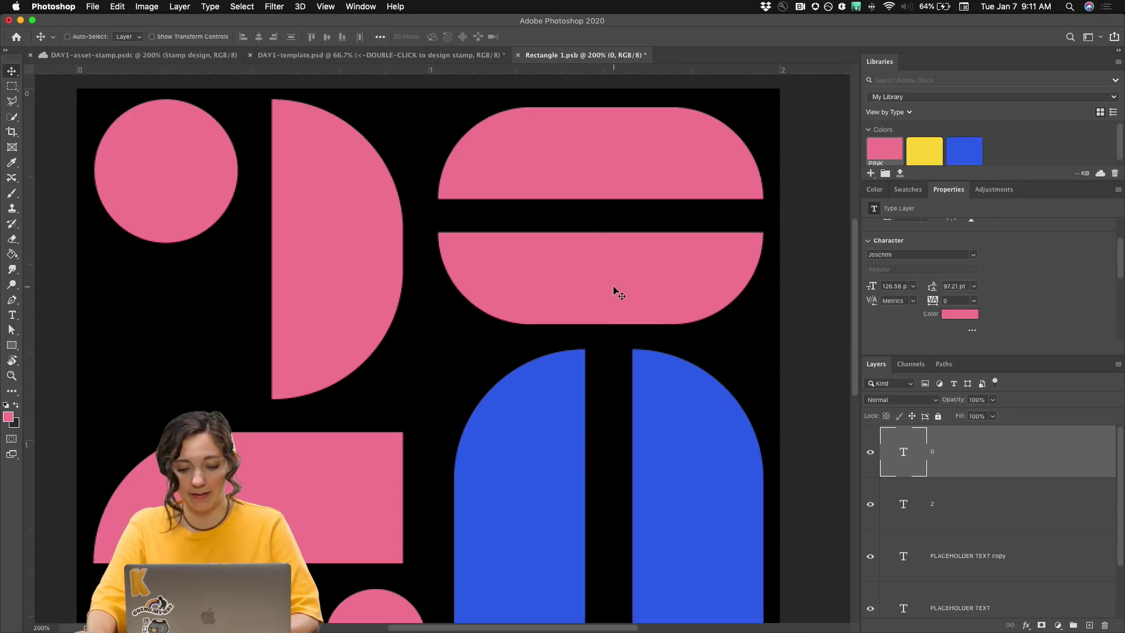
key(super+minus)
key(super+minus)
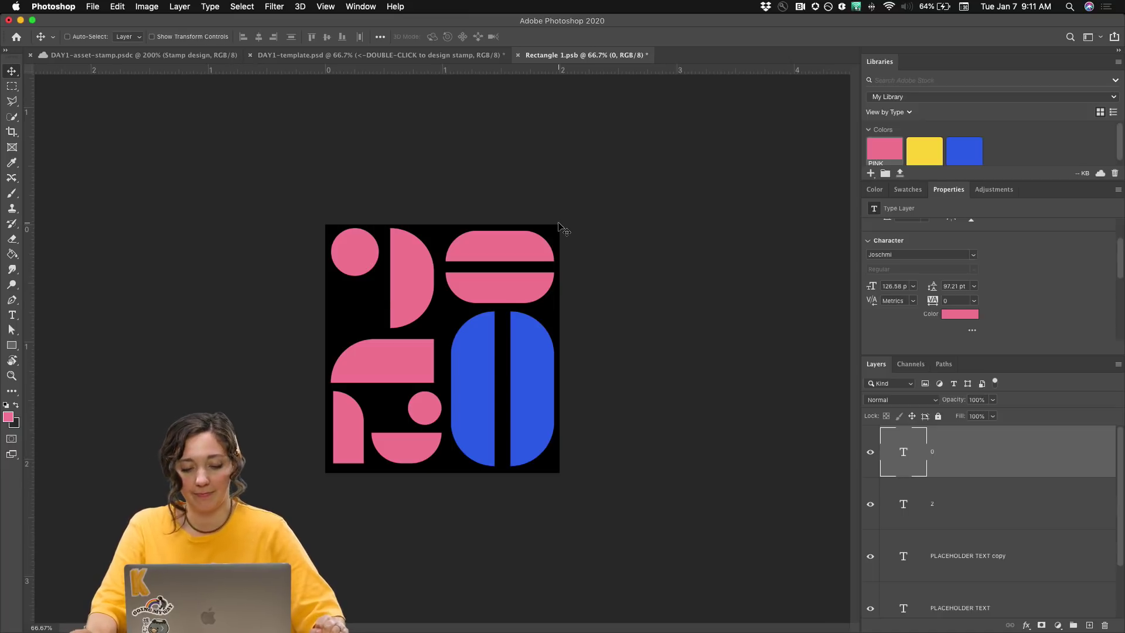
key(Up)
key(Left)
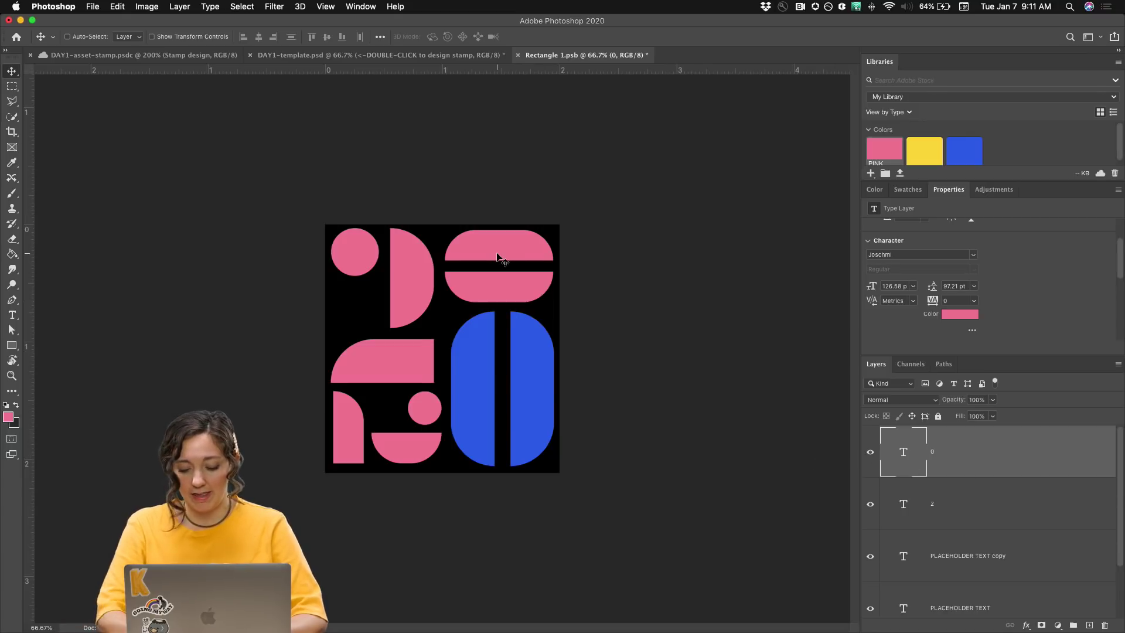
Step: Duplicate the pink "0" text layer and colour the duplicate with the library's yellow
key(super+equal)
key(super+equal)
scroll(497, 257, up, 3)
scroll(497, 257, right, 3)
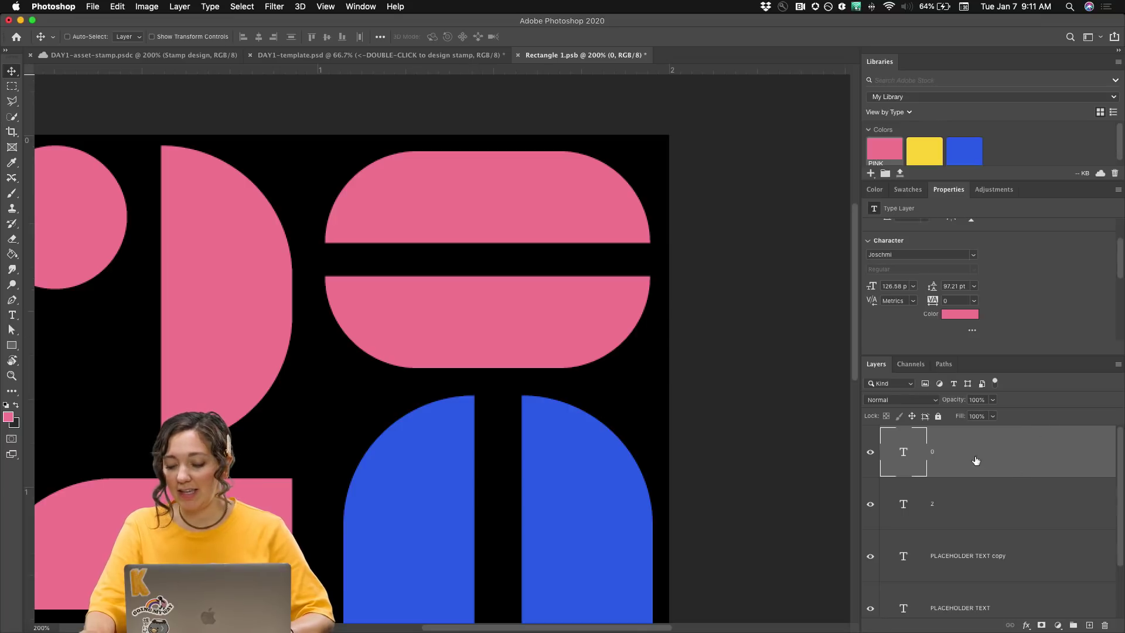
drag(1079, 612, 1090, 625)
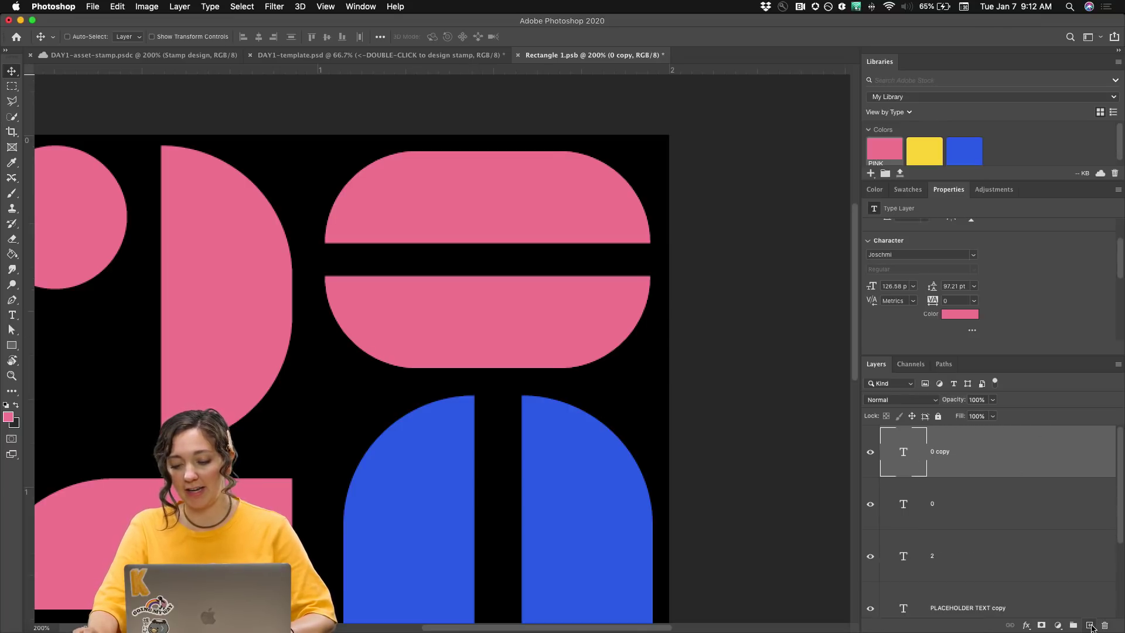
click(871, 455)
click(871, 455)
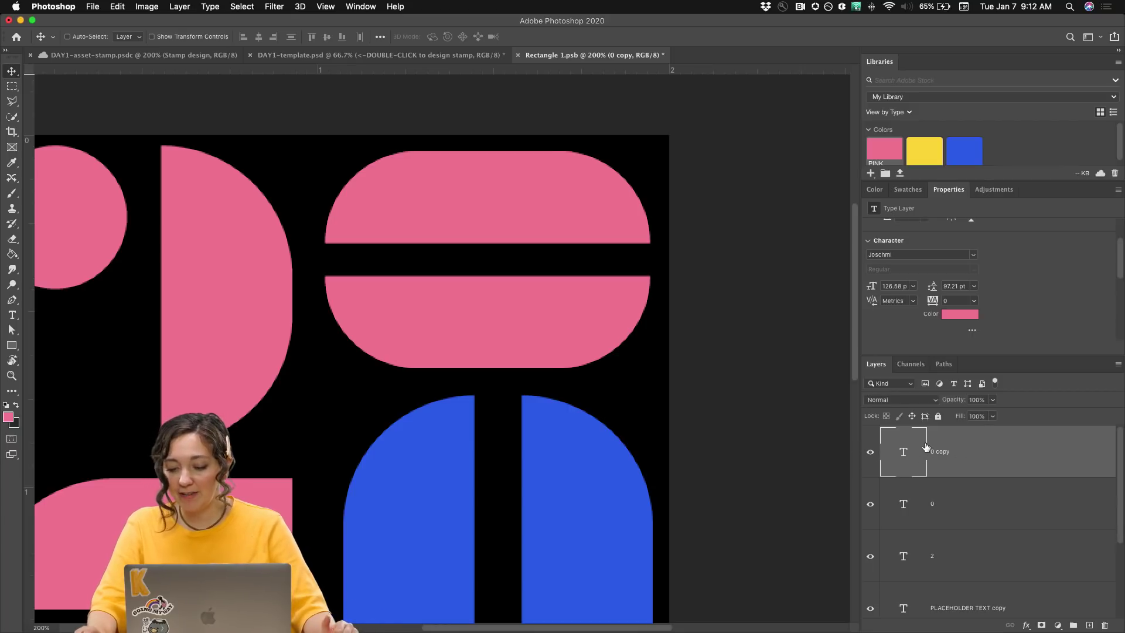
click(959, 316)
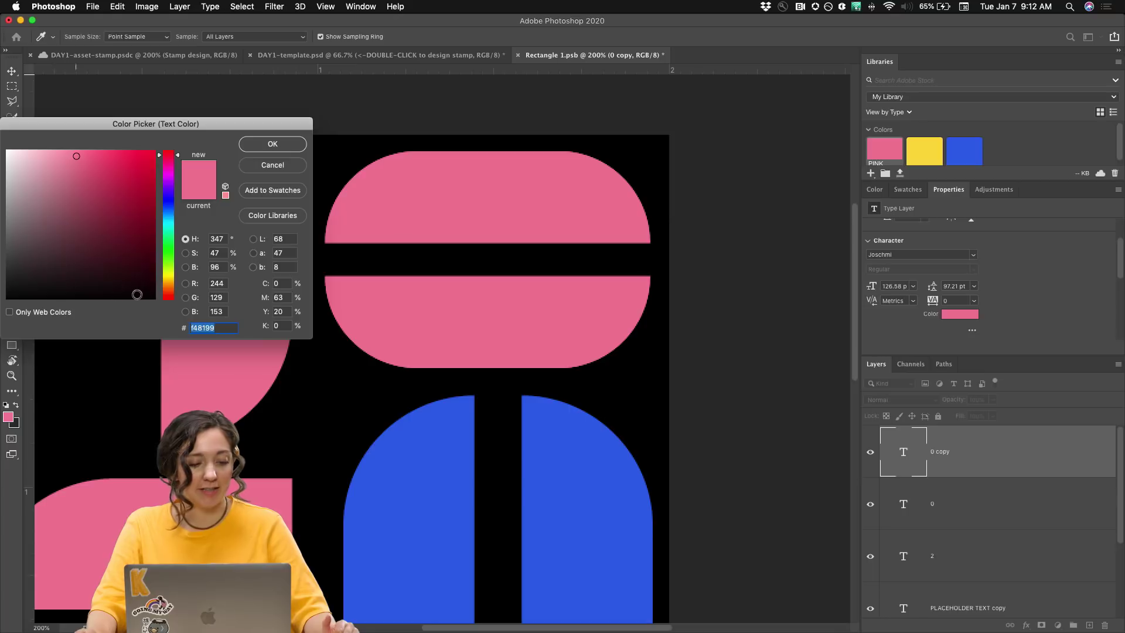
click(935, 149)
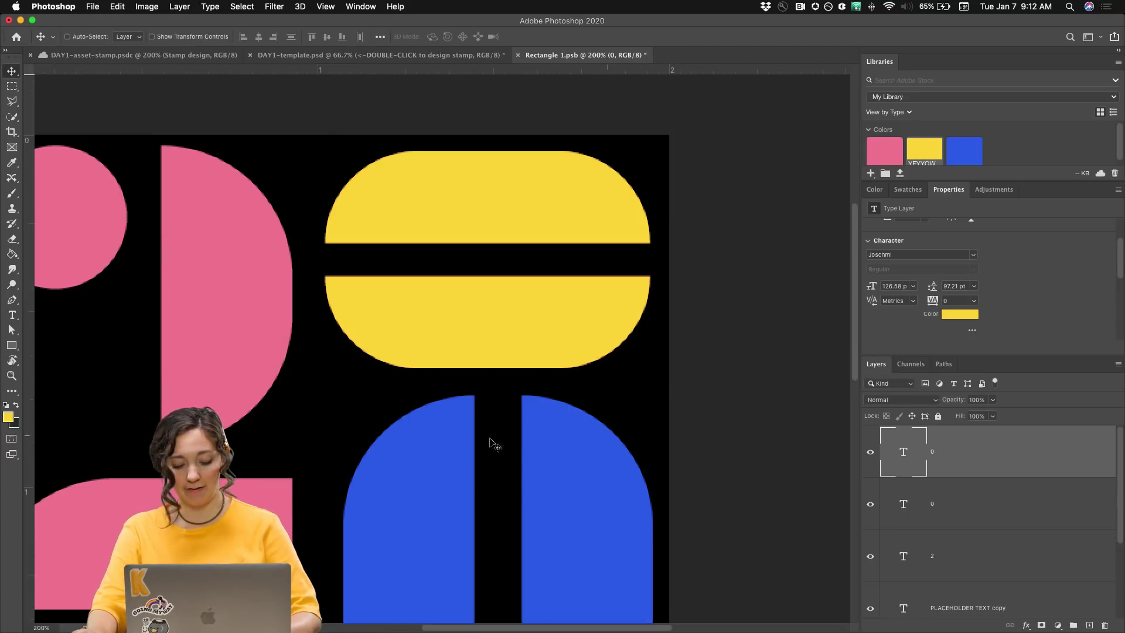
Step: Offset the yellow "0" slightly down and left of the pink one and set its blend mode to Linear Light
drag(500, 332, 483, 340)
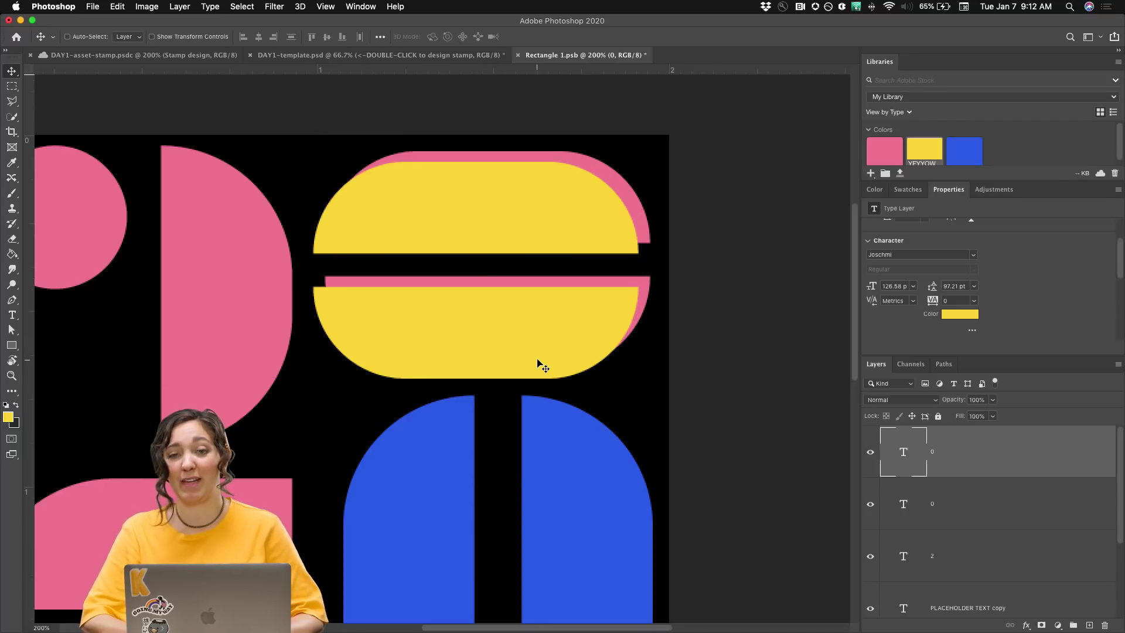
key(super+minus)
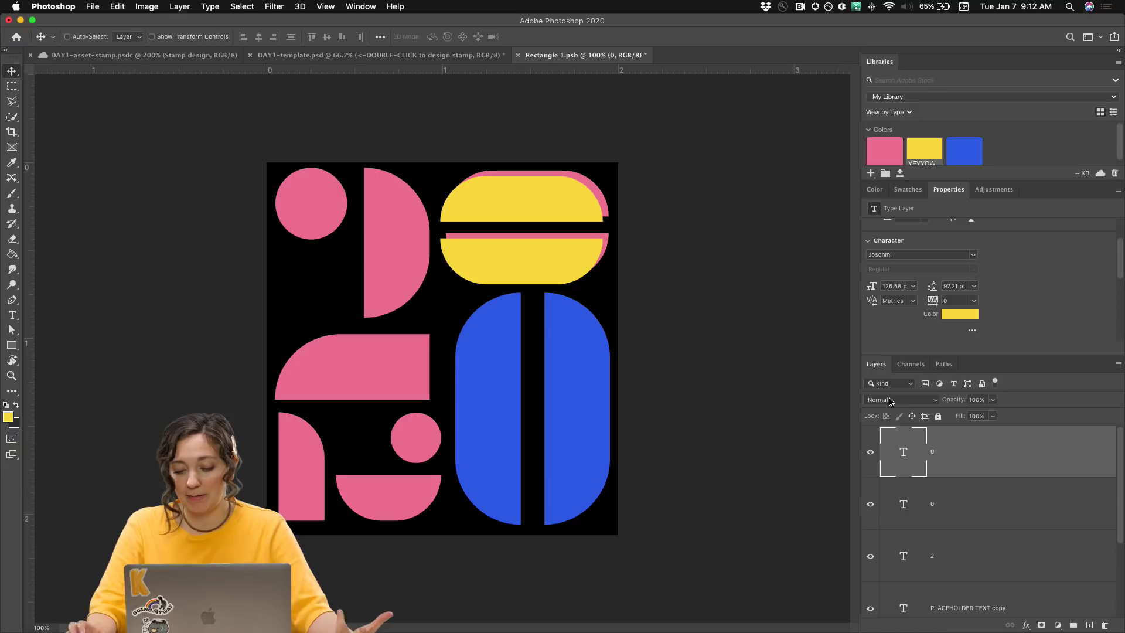
drag(916, 354, 918, 295)
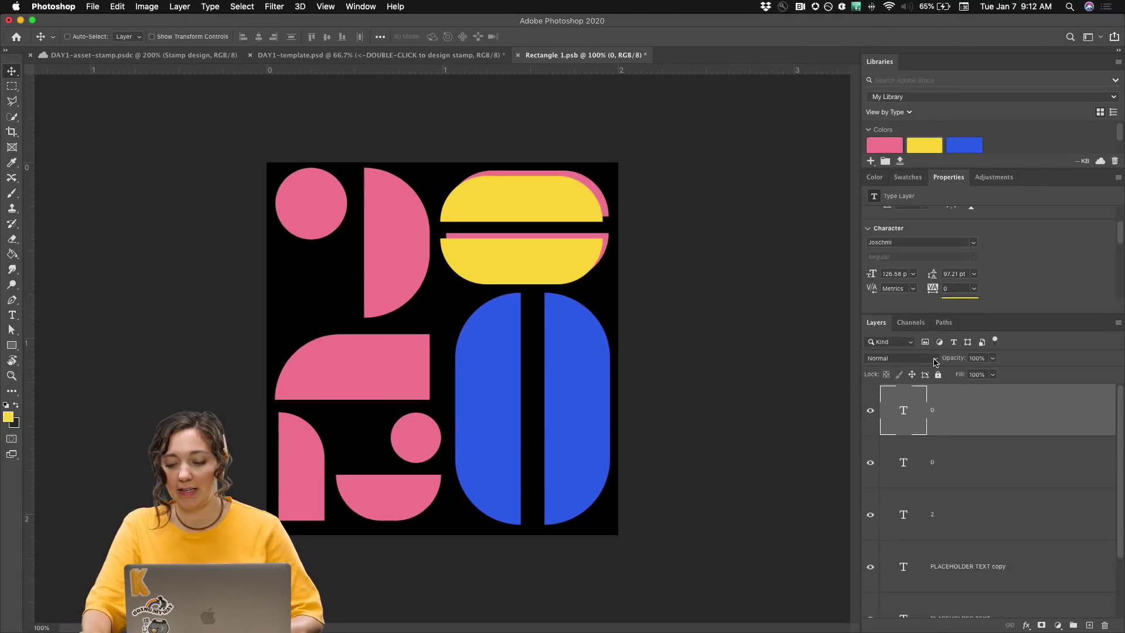
click(993, 273)
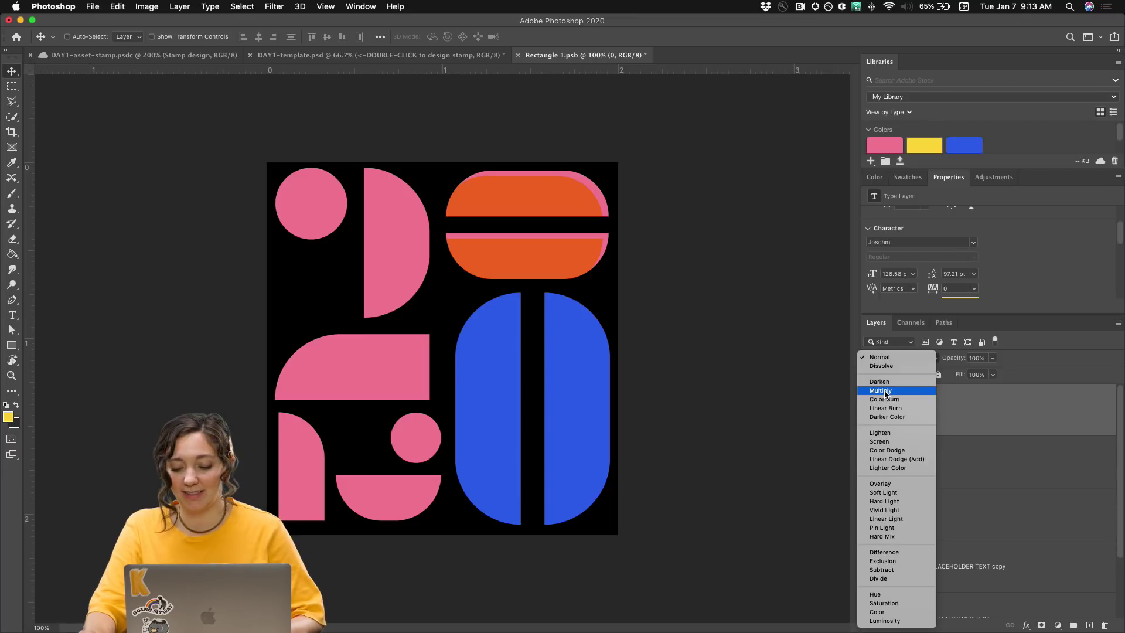
click(874, 519)
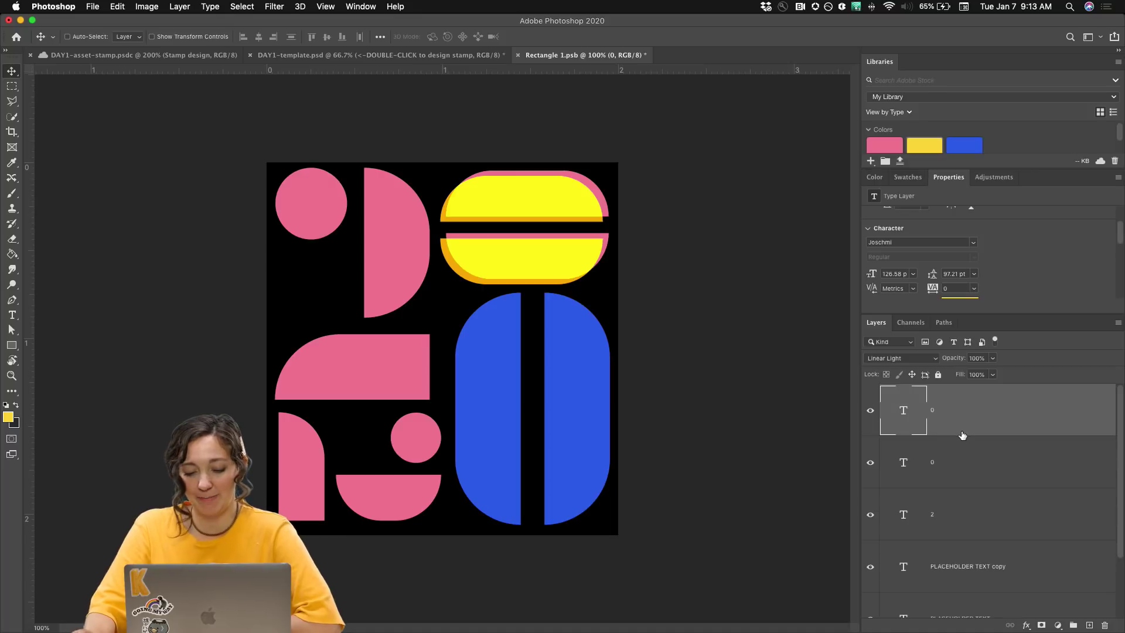
Step: Duplicate the small rotated pink "2" layer and colour the duplicate with the library's yellow
click(949, 509)
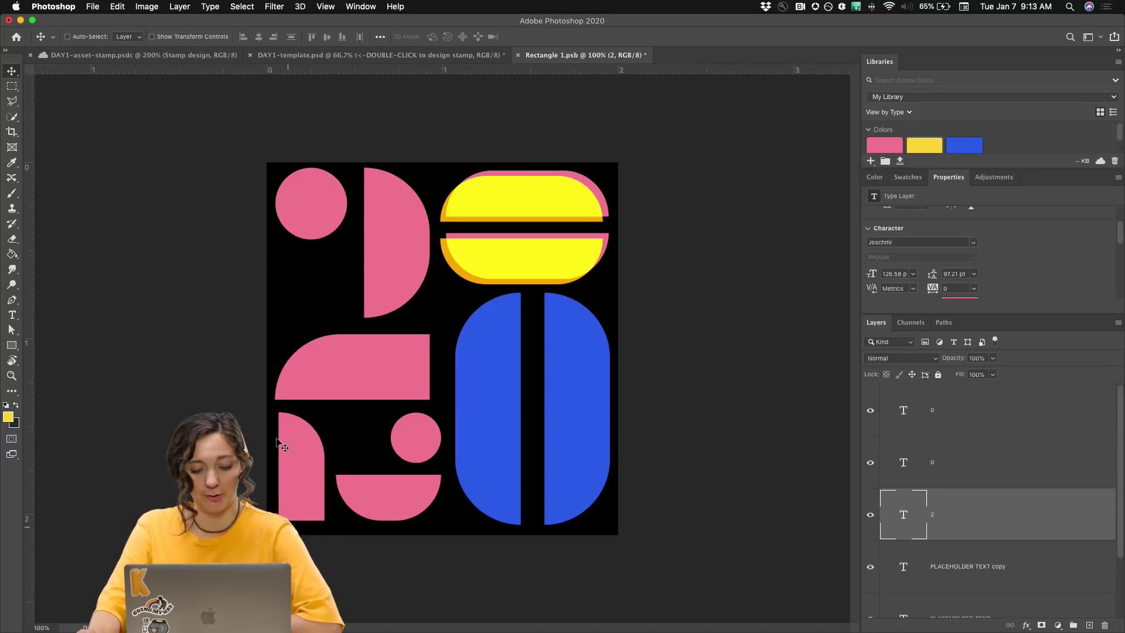
drag(1002, 525, 1091, 626)
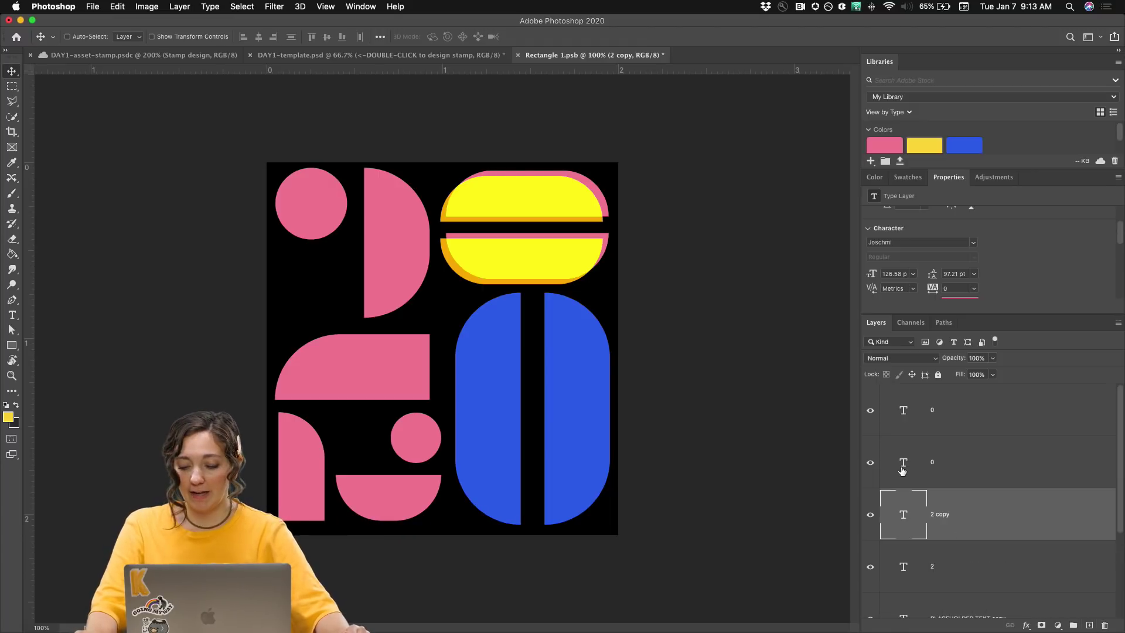
click(918, 140)
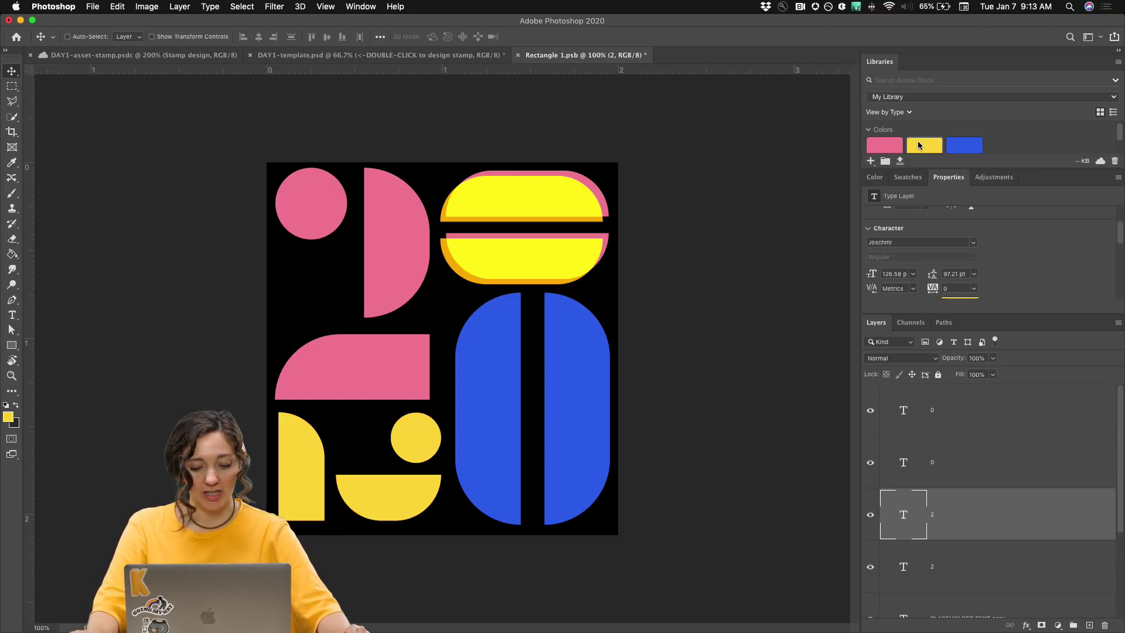
Step: Nudge the yellow "2" slightly down and left of the pink one and set its blend mode to Linear Light
key(Down)
key(Down)
key(Down)
key(Down)
key(Down)
key(Down)
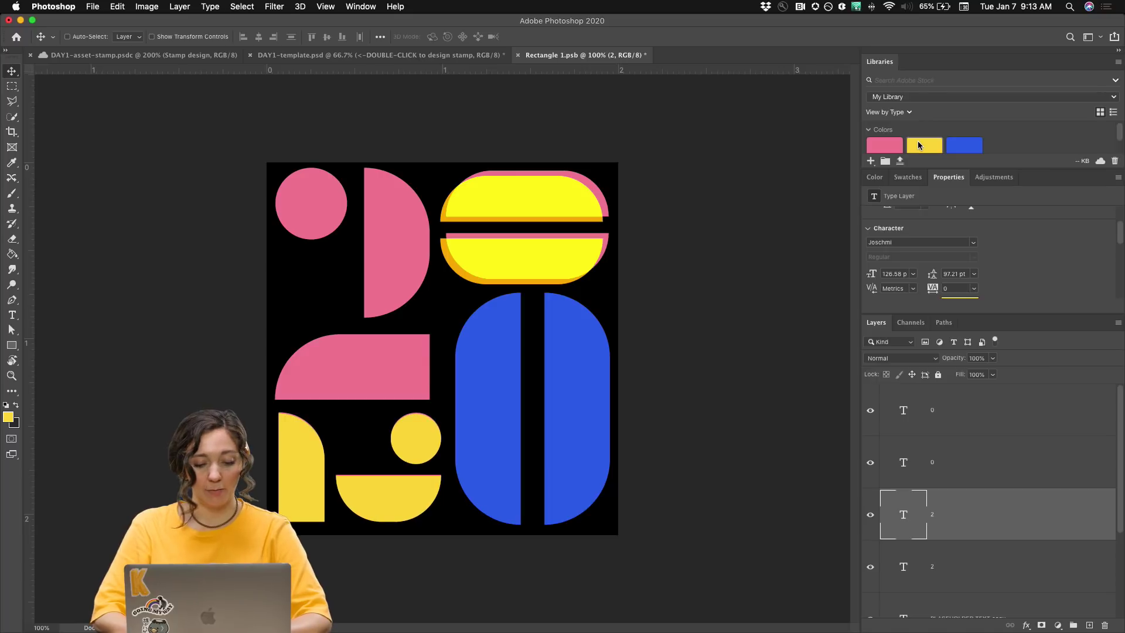
key(Left)
key(Left)
key(Left)
key(Left)
key(Left)
key(Left)
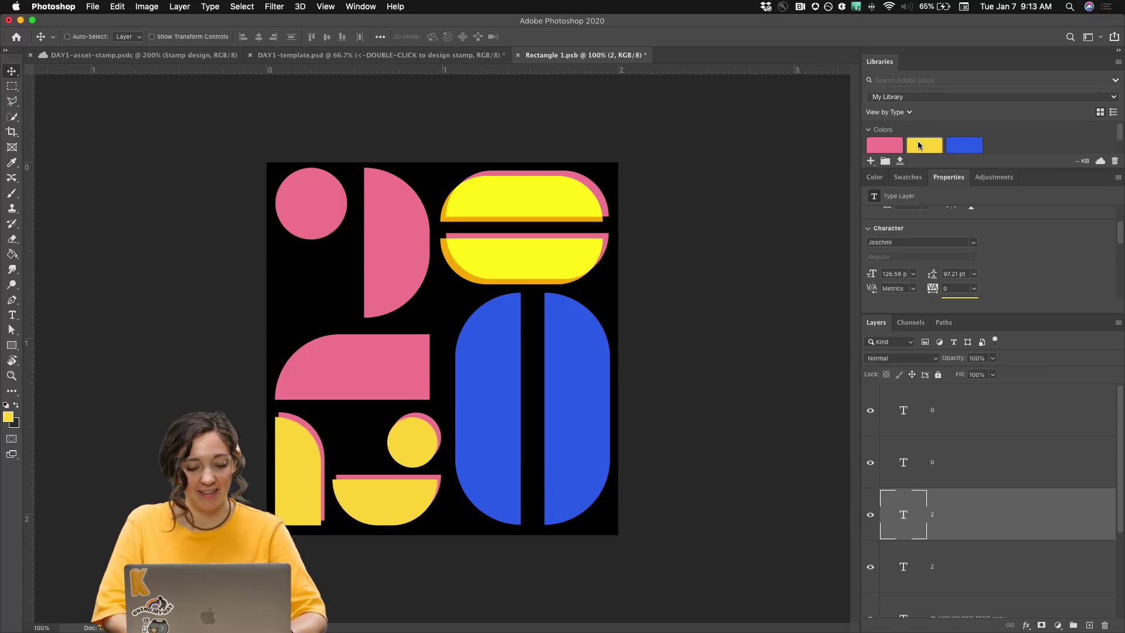
key(Left)
key(Left)
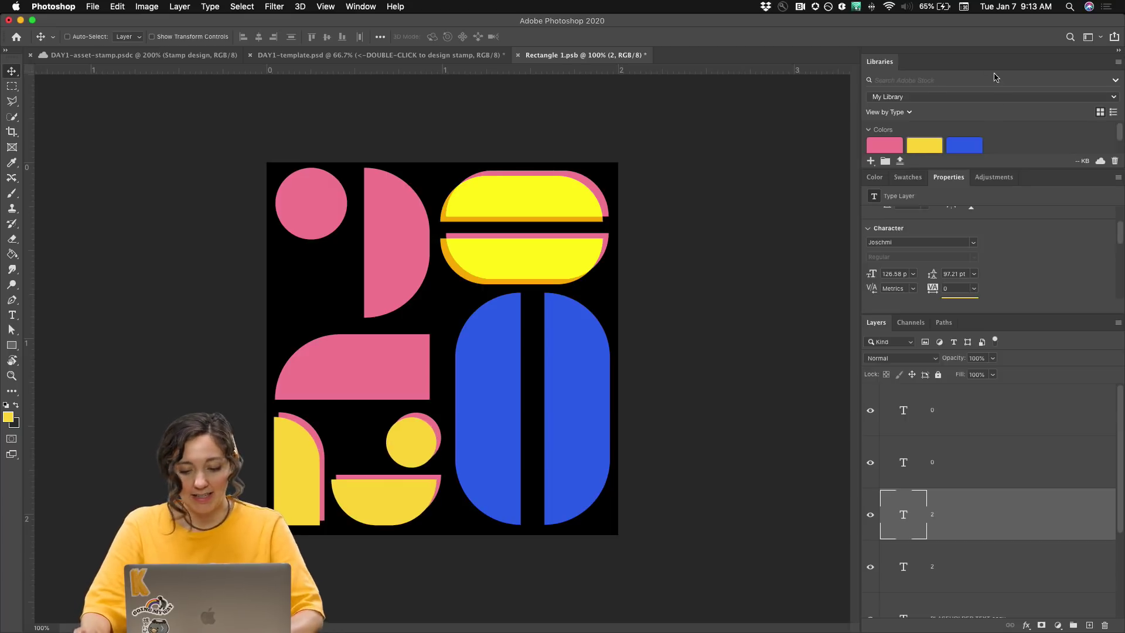
click(911, 358)
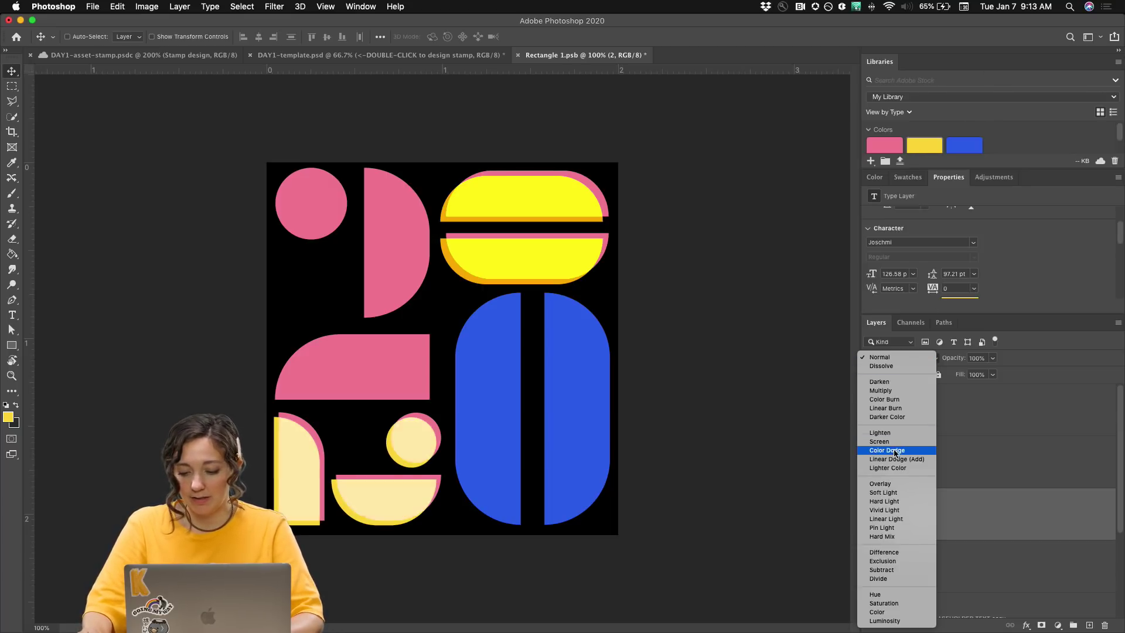
click(899, 520)
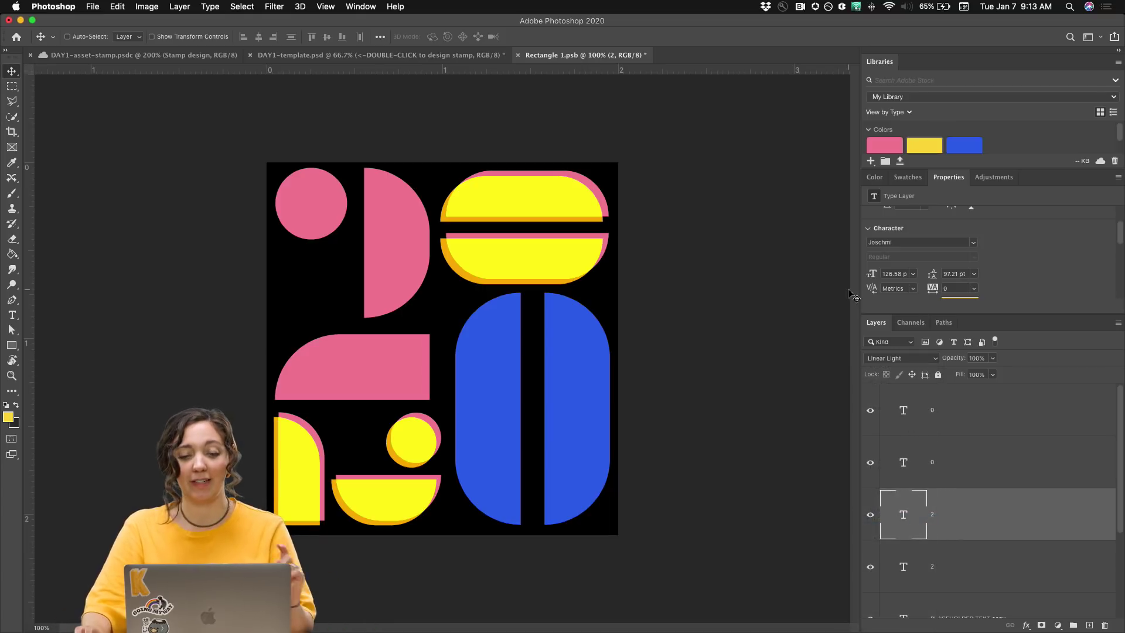
Step: Save the stamp smart object and return to DAY1-template.psd to check the stamp on the postcard at 100% zoom
click(92, 7)
click(117, 127)
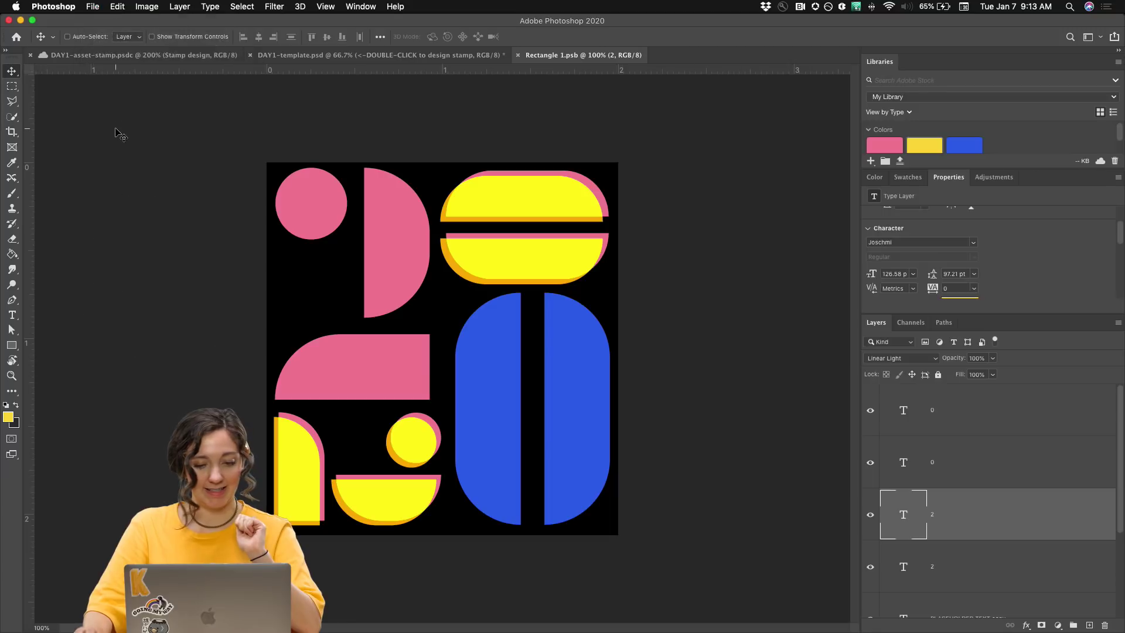
click(281, 56)
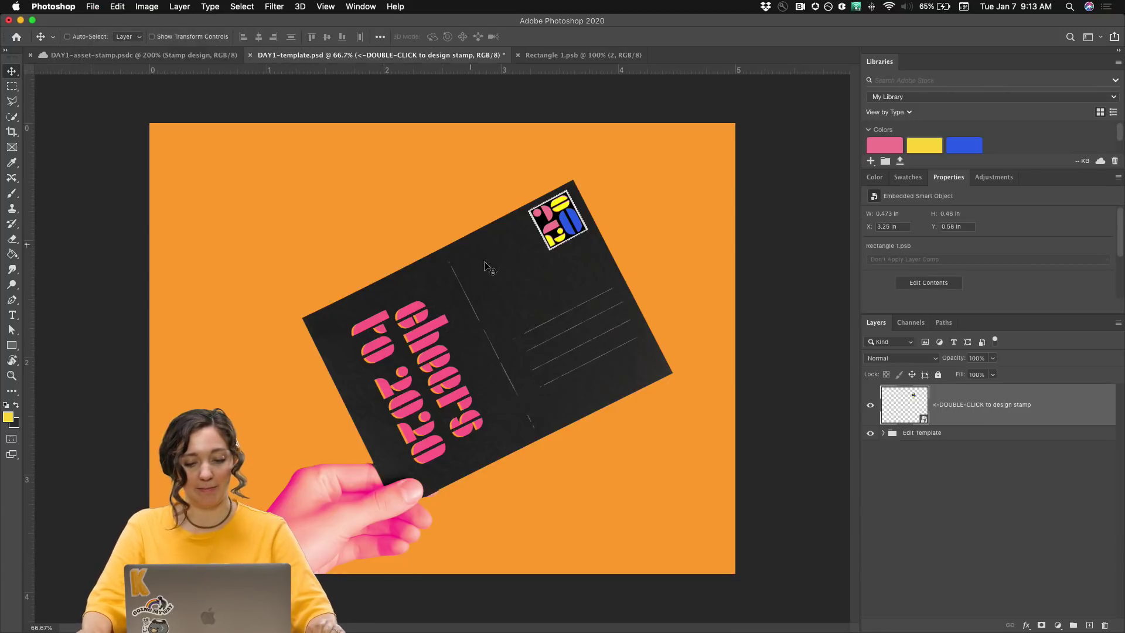
key(super+1)
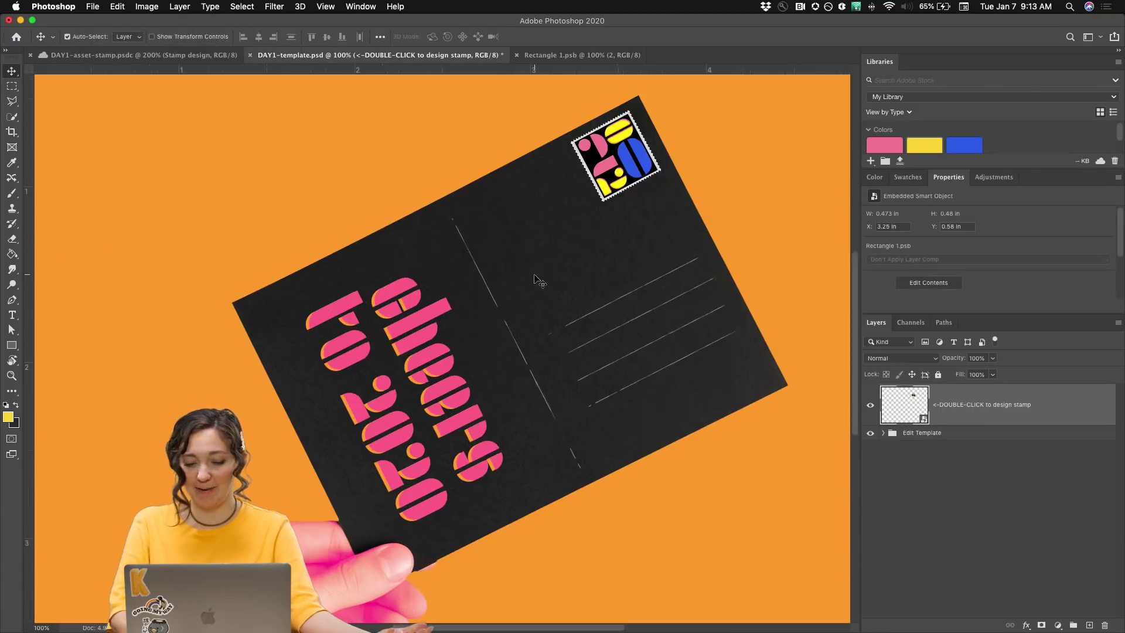
Step: Return to the Rectangle 1.psb stamp document and add a new empty layer above the topmost "0" type layer
key(super+equal)
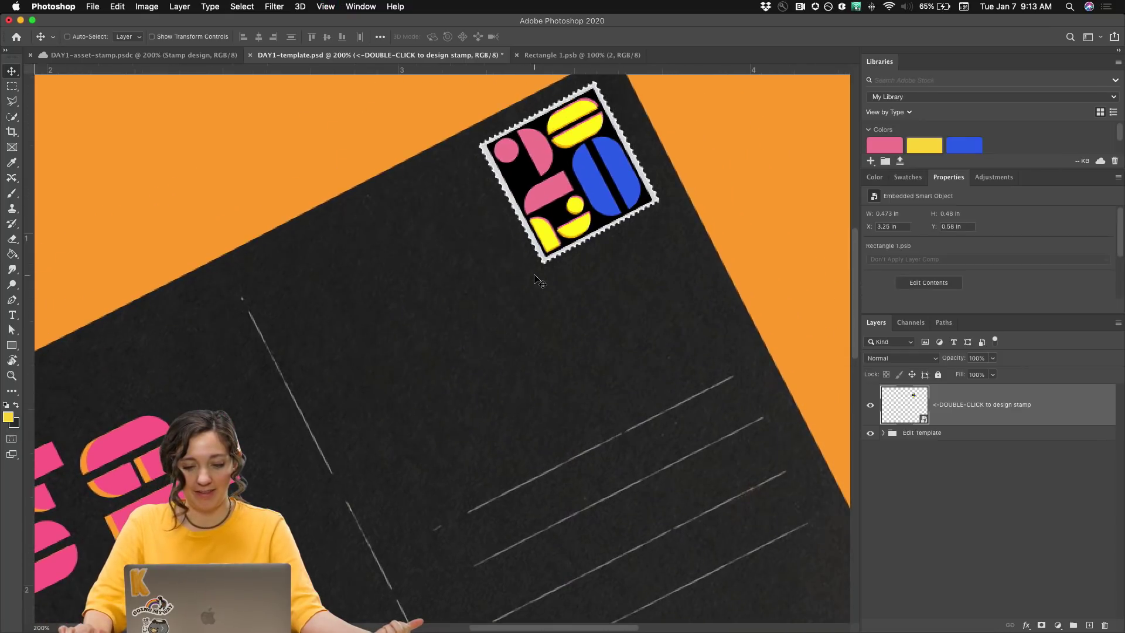
key(super+0)
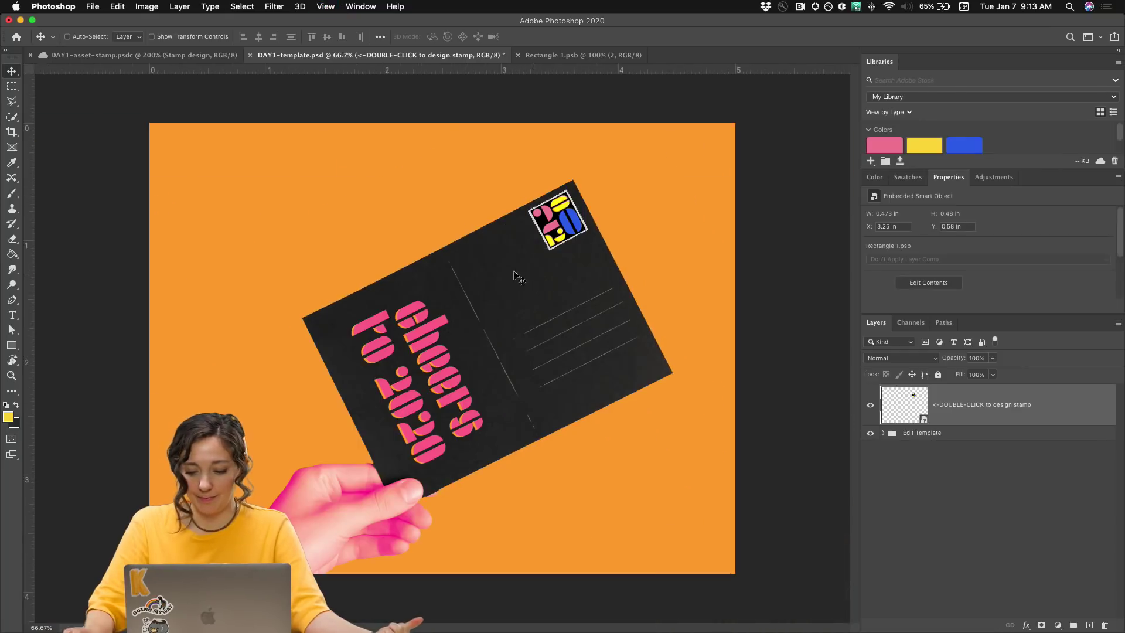
click(548, 57)
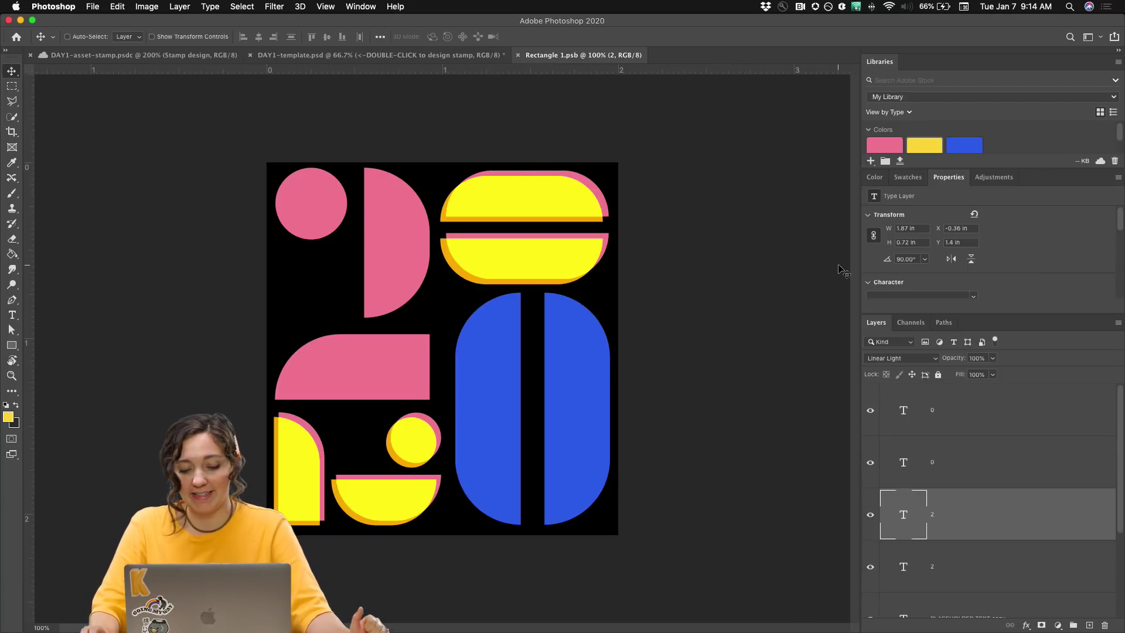
key(super+minus)
key(super+plus)
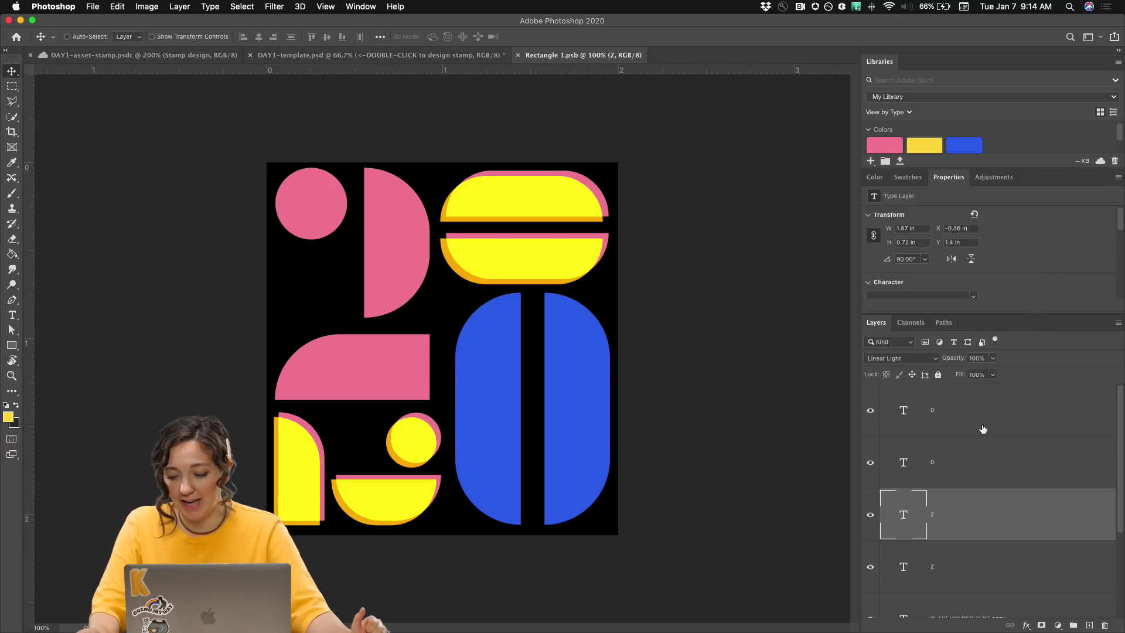
click(964, 423)
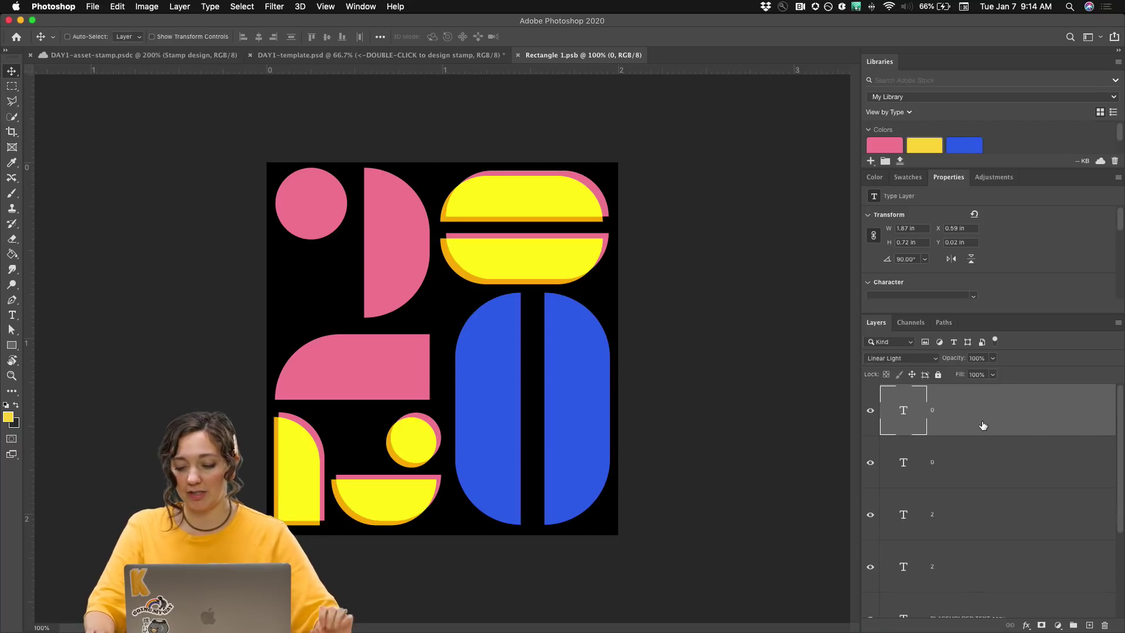
click(1089, 625)
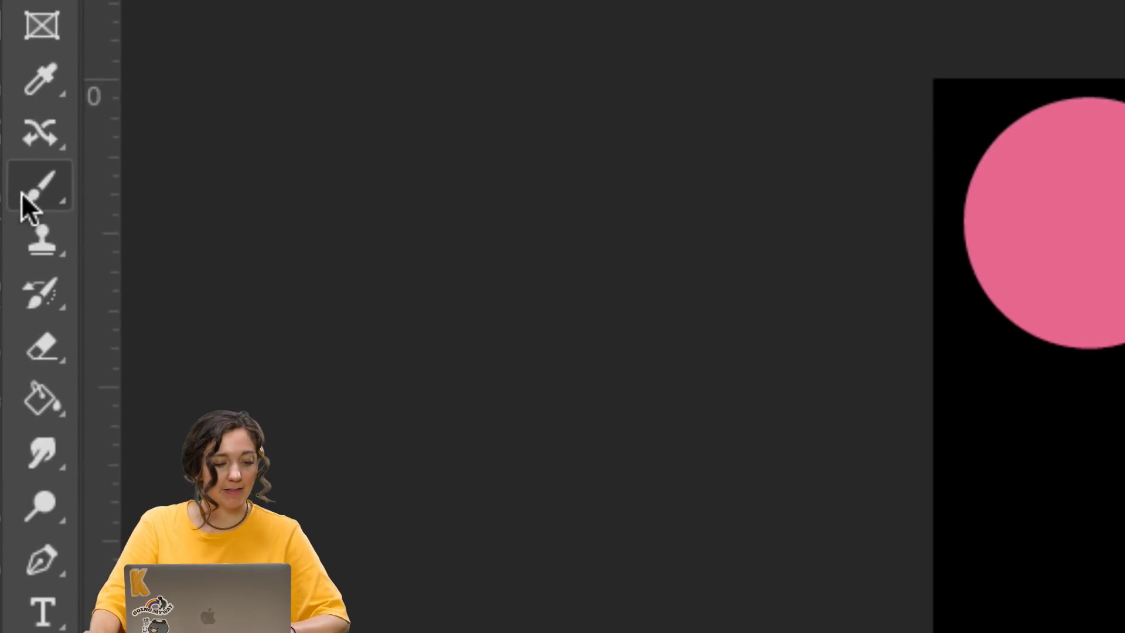
Step: Set up the Brush tool with the Kyle's Spatter Brushes - Spatter Bot Tilt preset at 284 px in Normal mode
click(10, 195)
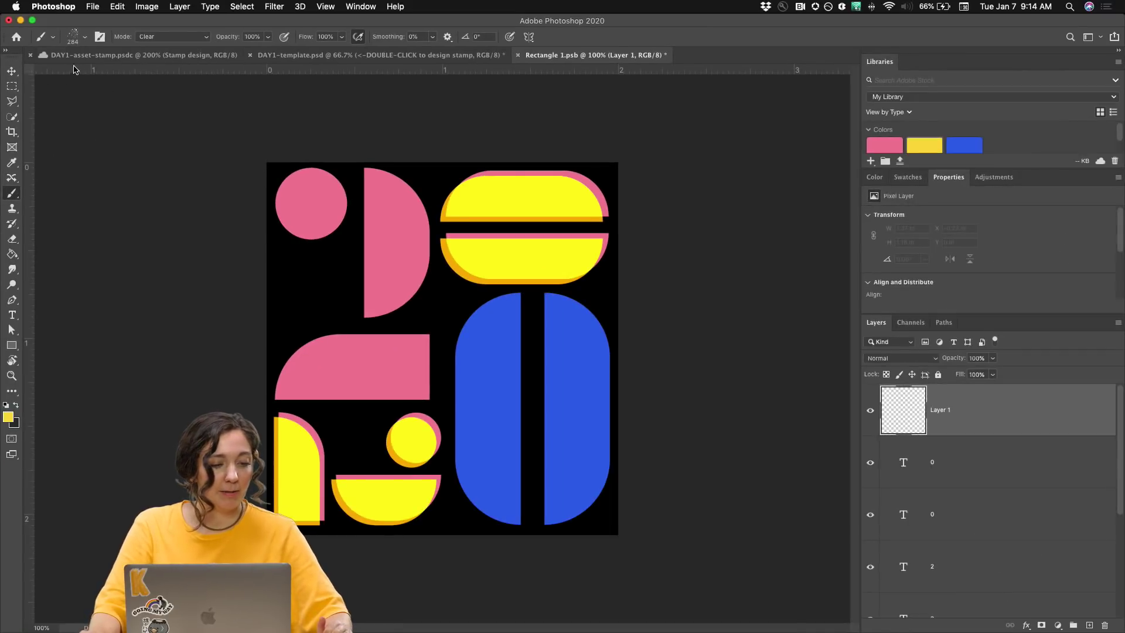
click(73, 38)
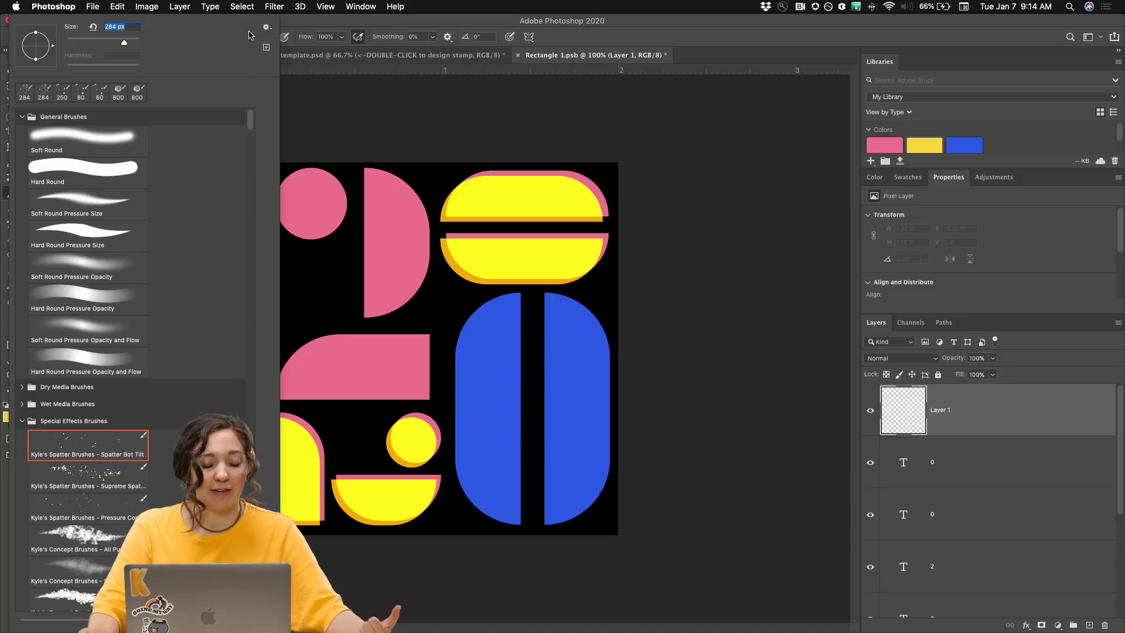
click(267, 28)
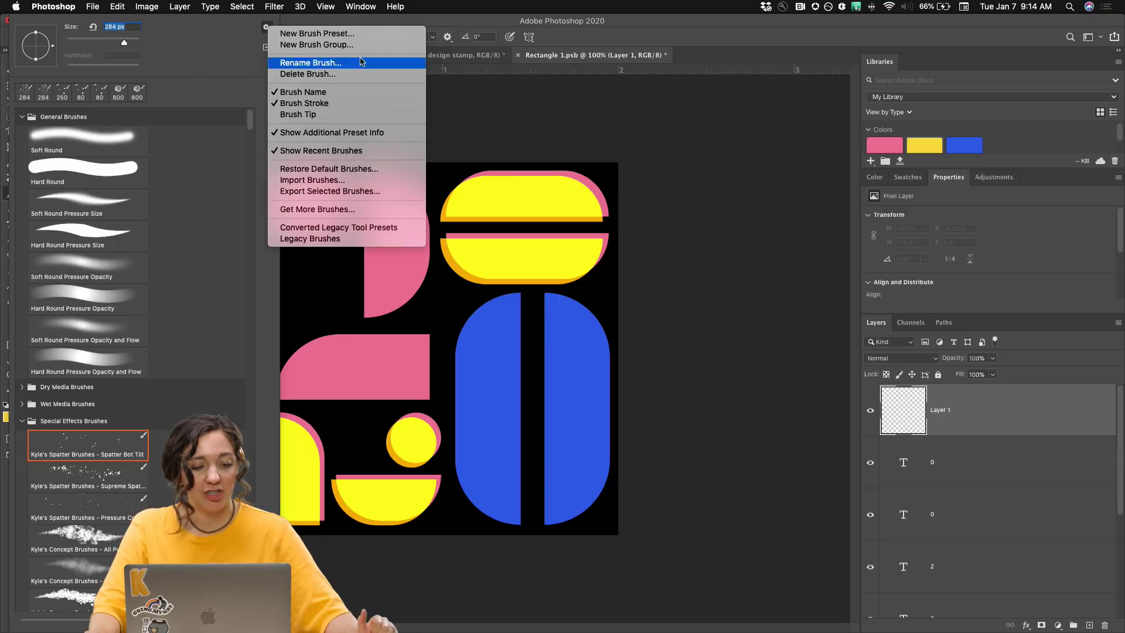
click(461, 26)
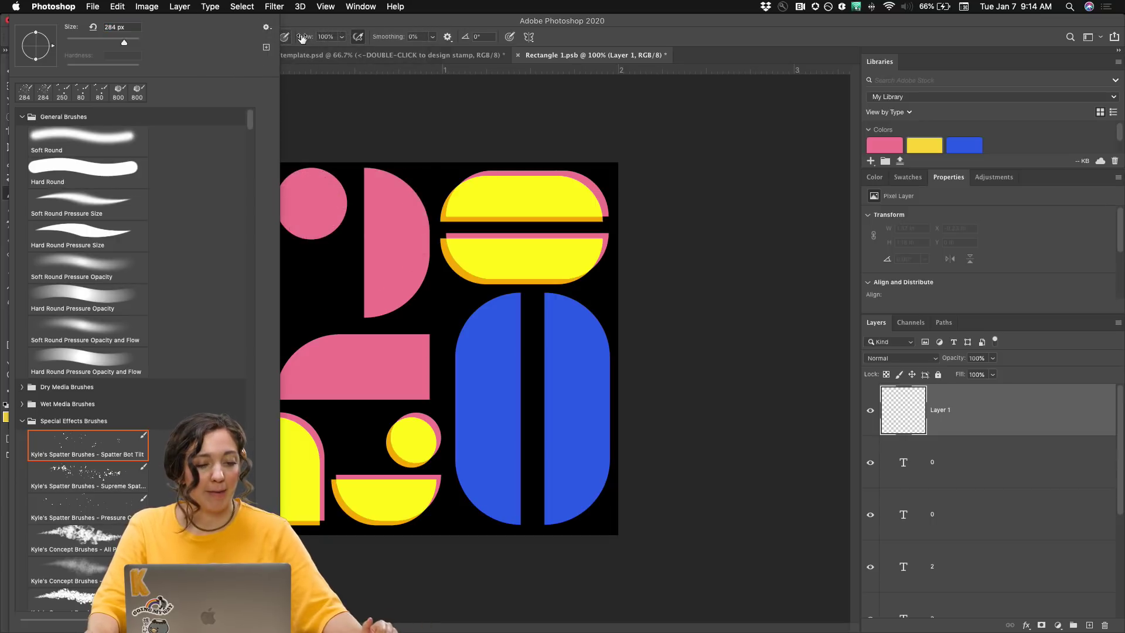
click(95, 452)
click(352, 15)
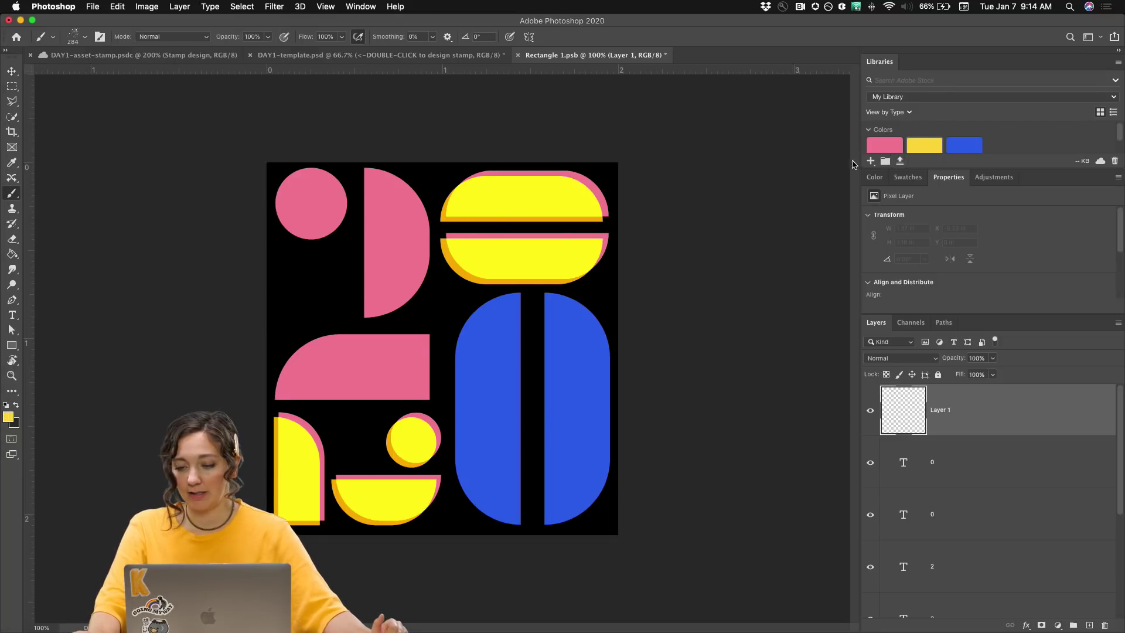
Step: Paint yellow spatter across the whole stamp on the new layer and set the layer's blend mode to Color Burn
mouse_move(287, 197)
mouse_down()
mouse_move(326, 233)
mouse_move(545, 329)
mouse_move(551, 369)
mouse_move(352, 386)
mouse_move(571, 571)
mouse_move(615, 113)
mouse_up()
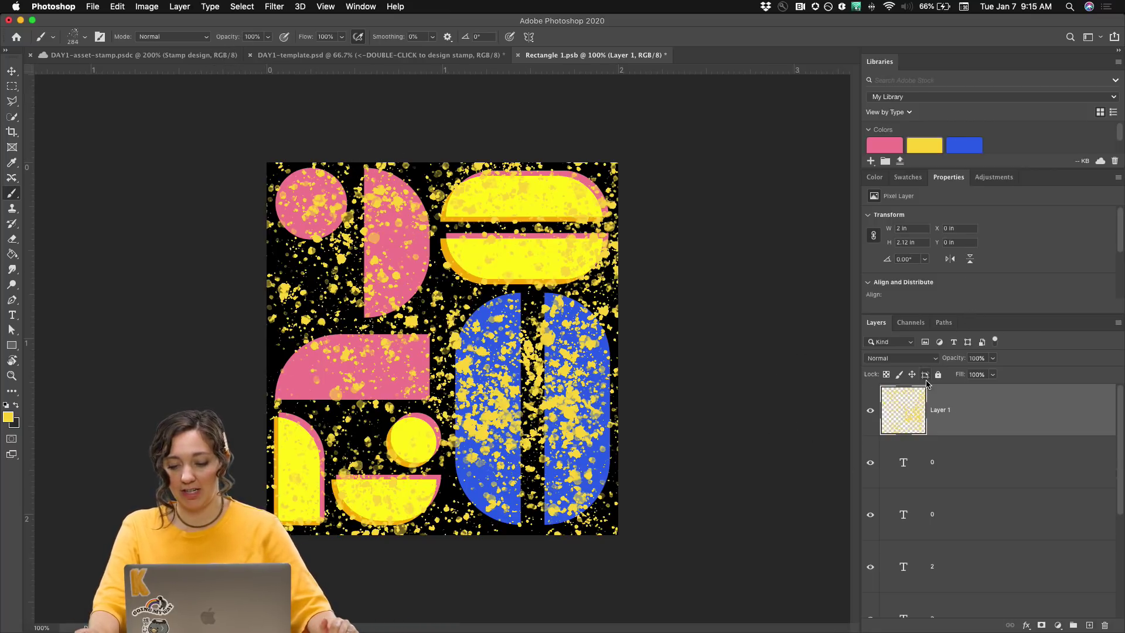
click(891, 359)
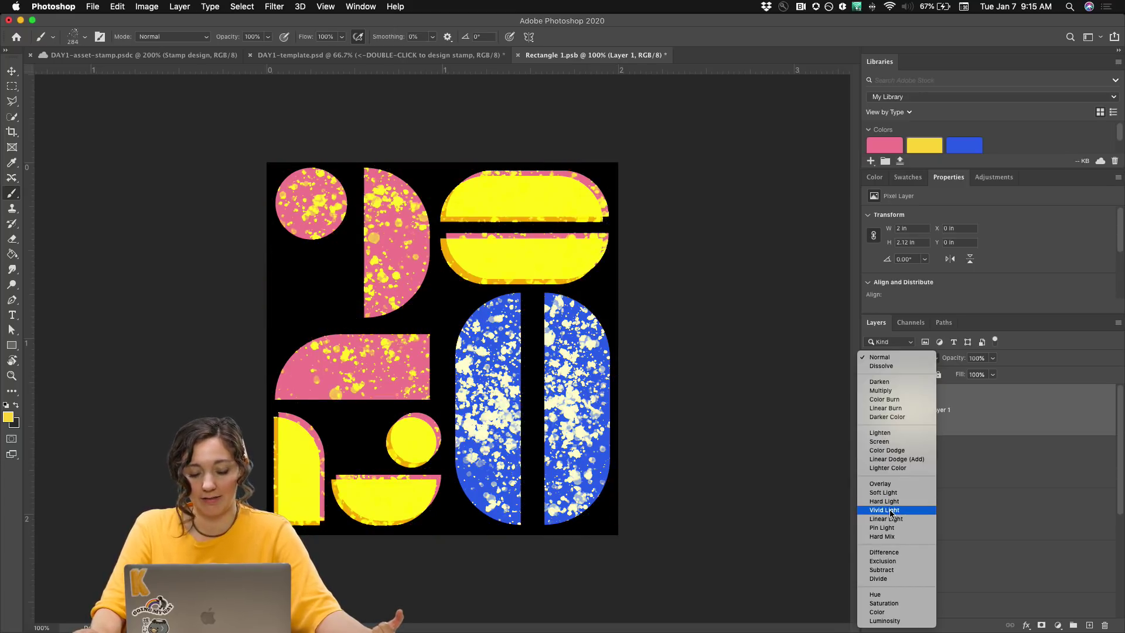
click(891, 402)
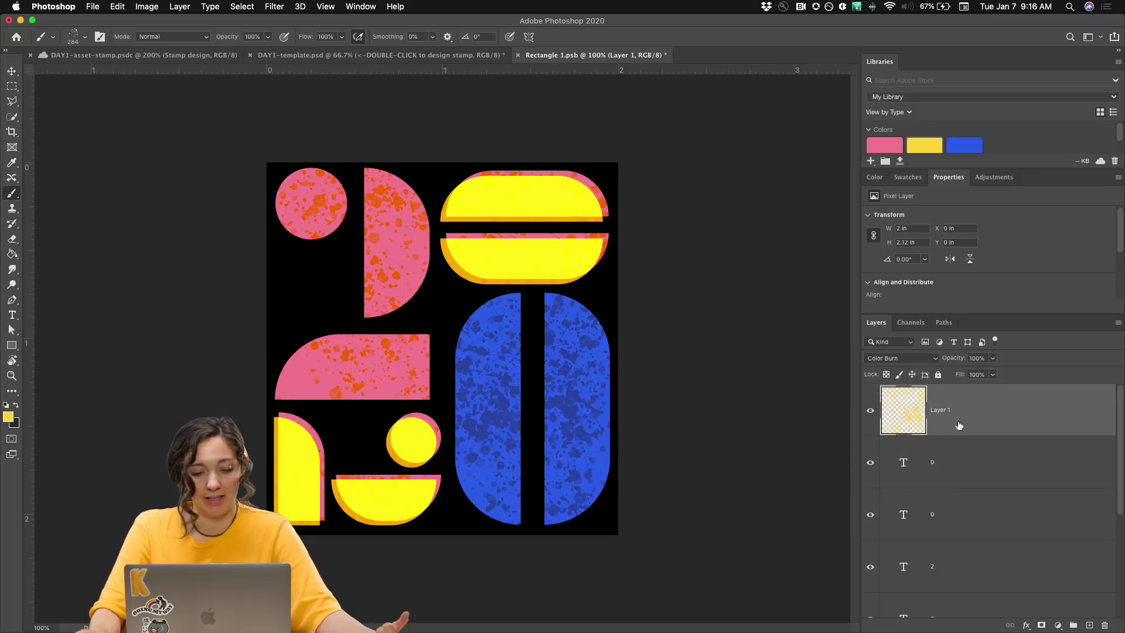
Step: Save the stamp smart object and return to DAY1-template.psd to check the stamp on the postcard
click(91, 7)
click(105, 129)
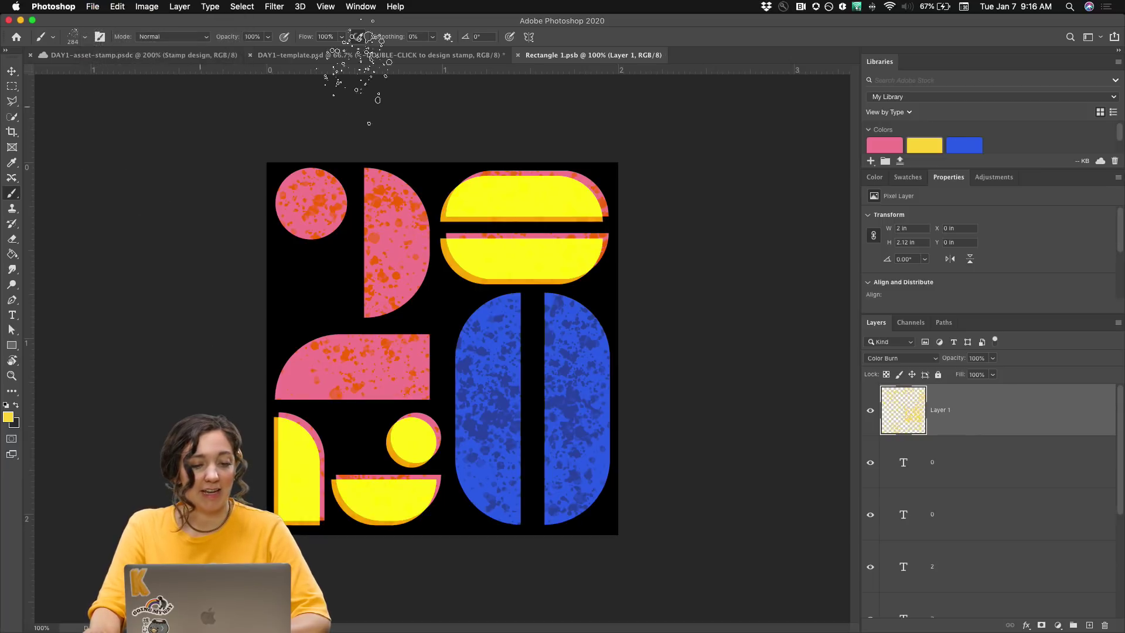
click(378, 56)
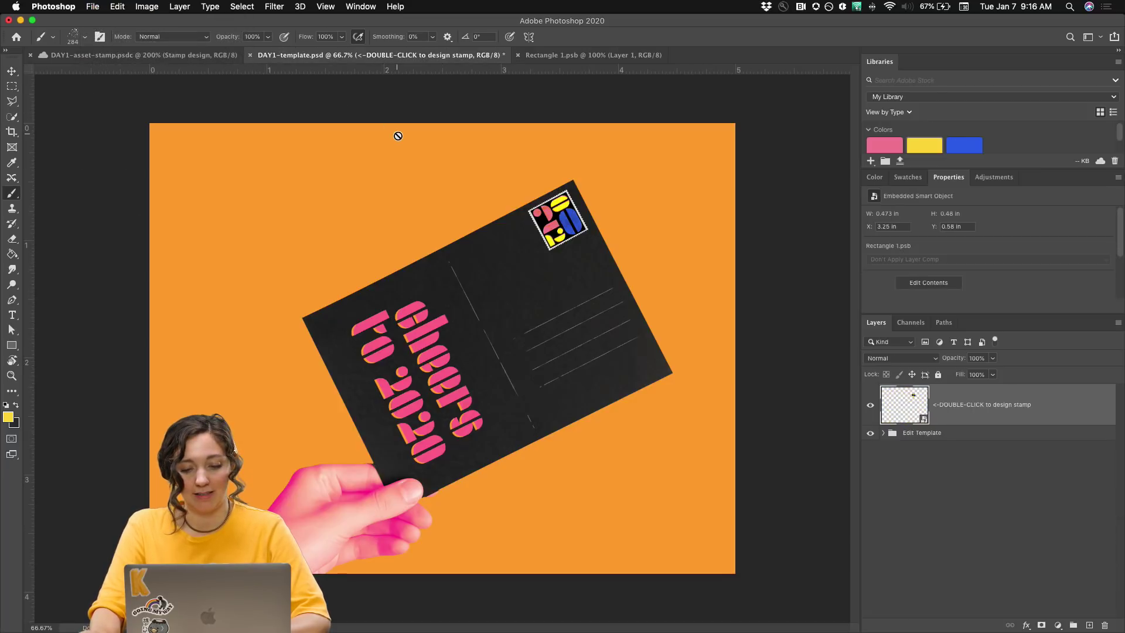
key(super+equal)
key(super+minus)
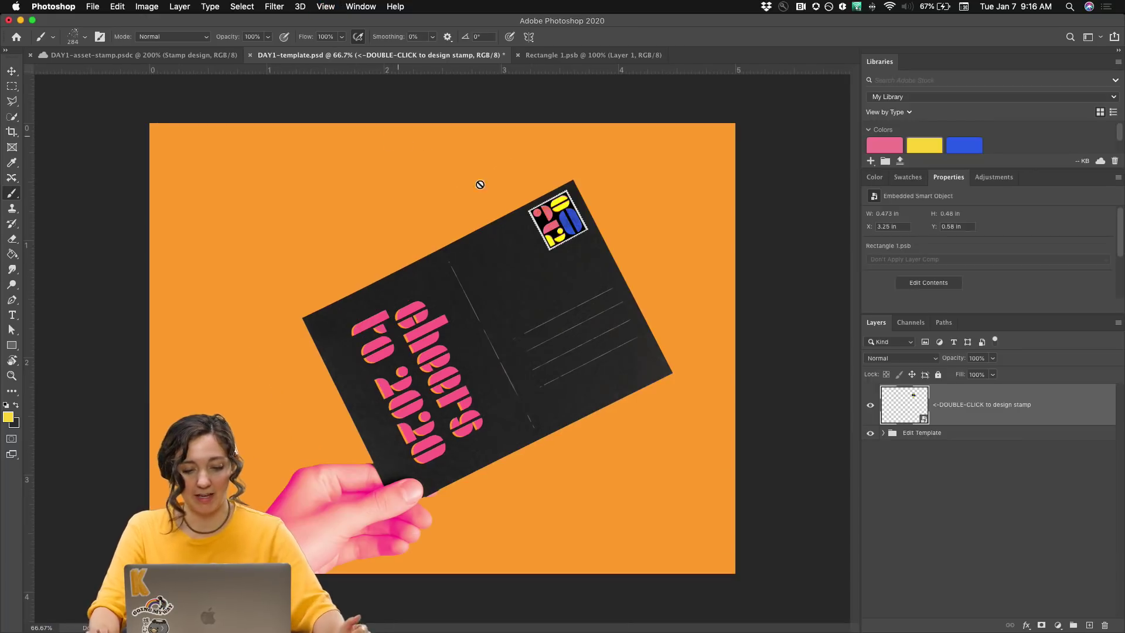
Step: Expand the Edit Template group and look through its text, stamp and colour layers
click(883, 433)
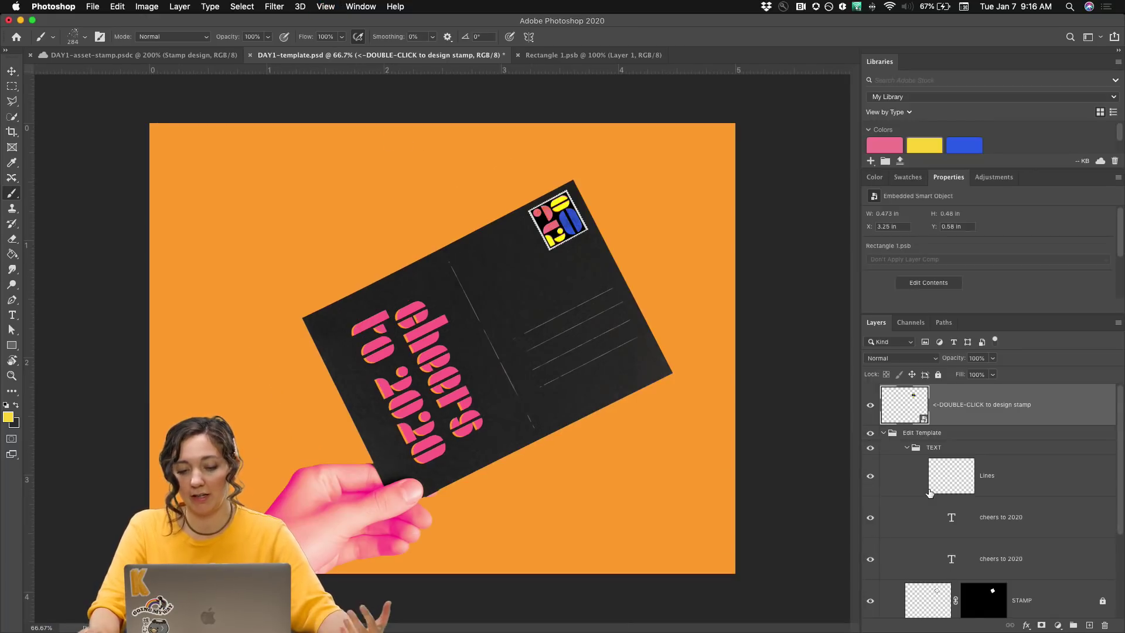
scroll(930, 493, down, 5)
scroll(930, 493, up, 5)
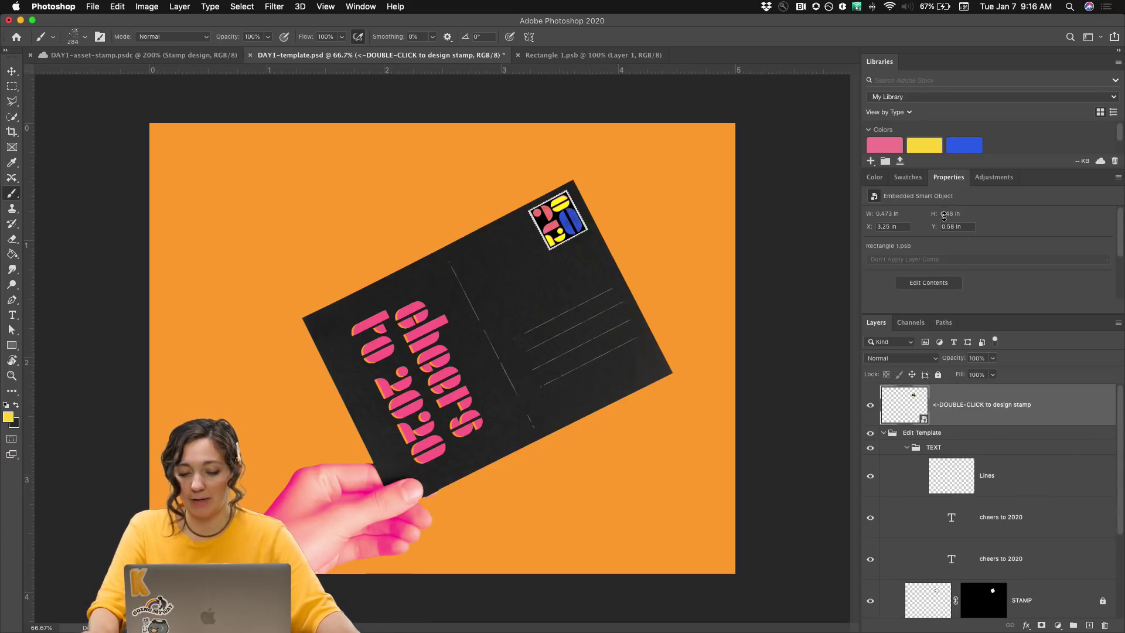
scroll(990, 473, down, 3)
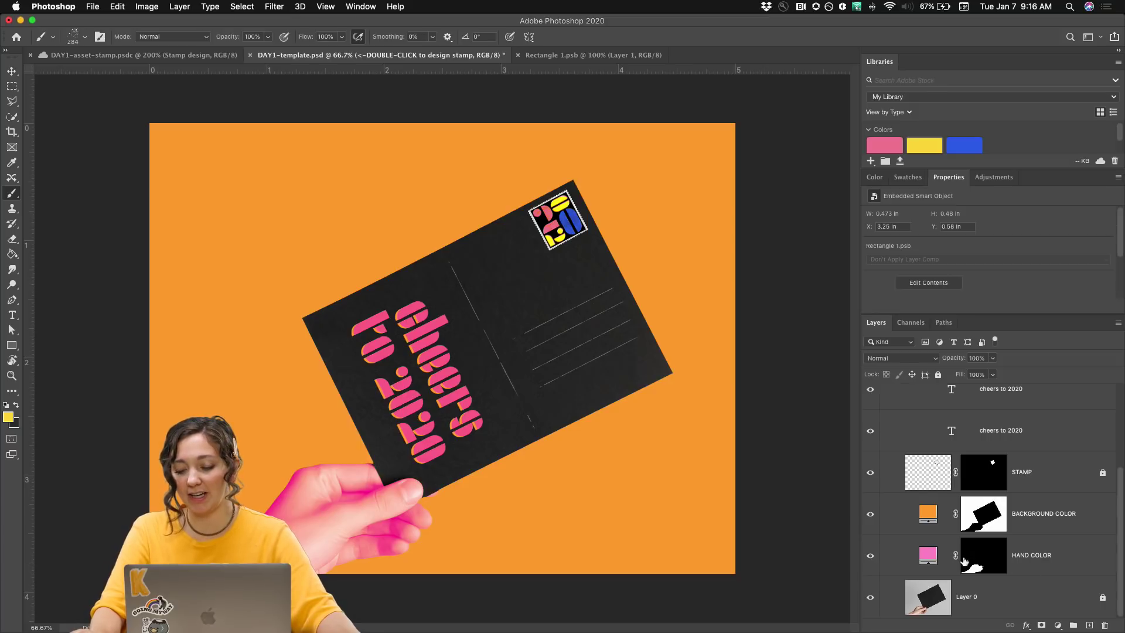
Step: Try the darker magenta d0006c on the HAND COLOR fill layer and restore its original pink
click(928, 559)
double_click(926, 558)
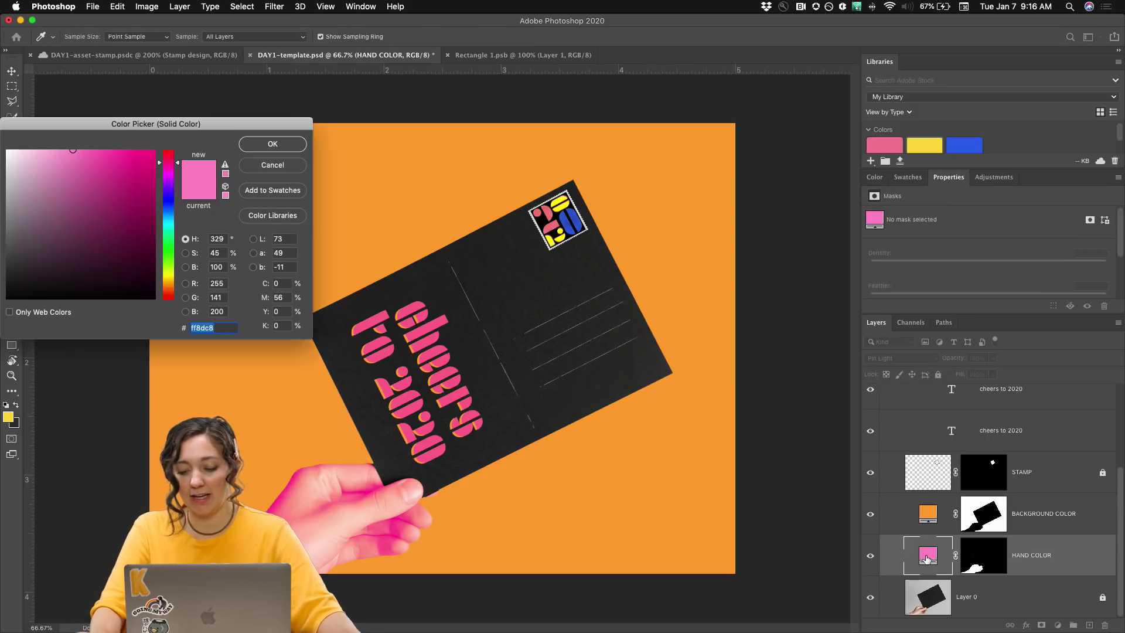
drag(97, 204, 178, 159)
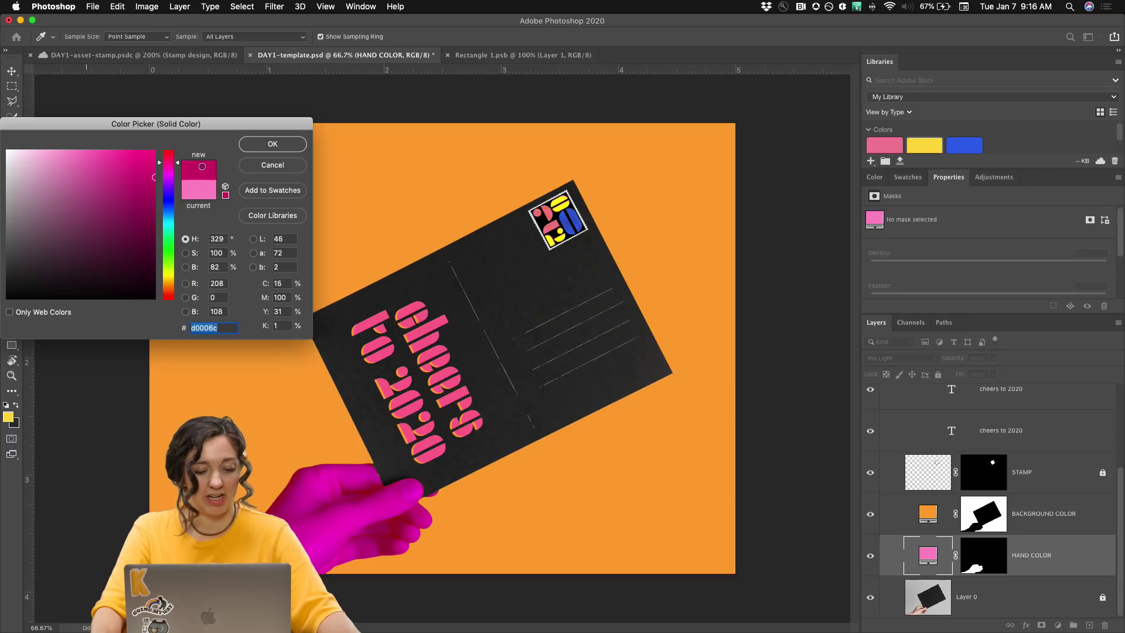
click(198, 189)
key(Return)
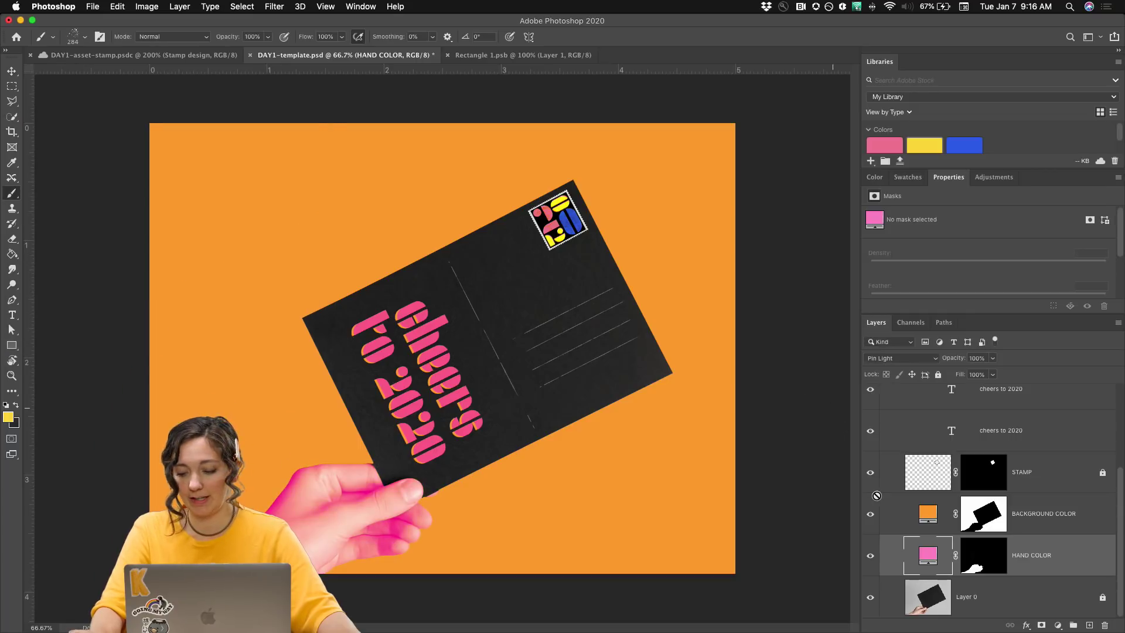
Step: Try a stronger orange and colours sampled from the stamp and lettering on the BACKGROUND COLOR fill, and discard the change
double_click(928, 515)
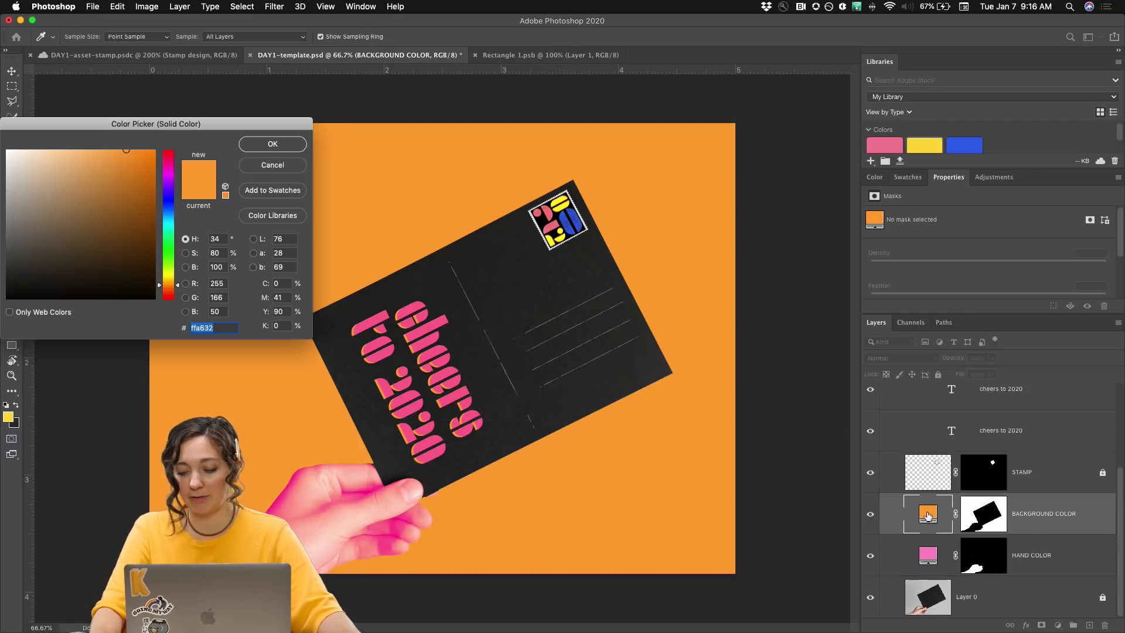
click(39, 287)
mouse_move(39, 286)
mouse_down()
mouse_move(1, 328)
mouse_move(24, 200)
mouse_move(186, 129)
mouse_up()
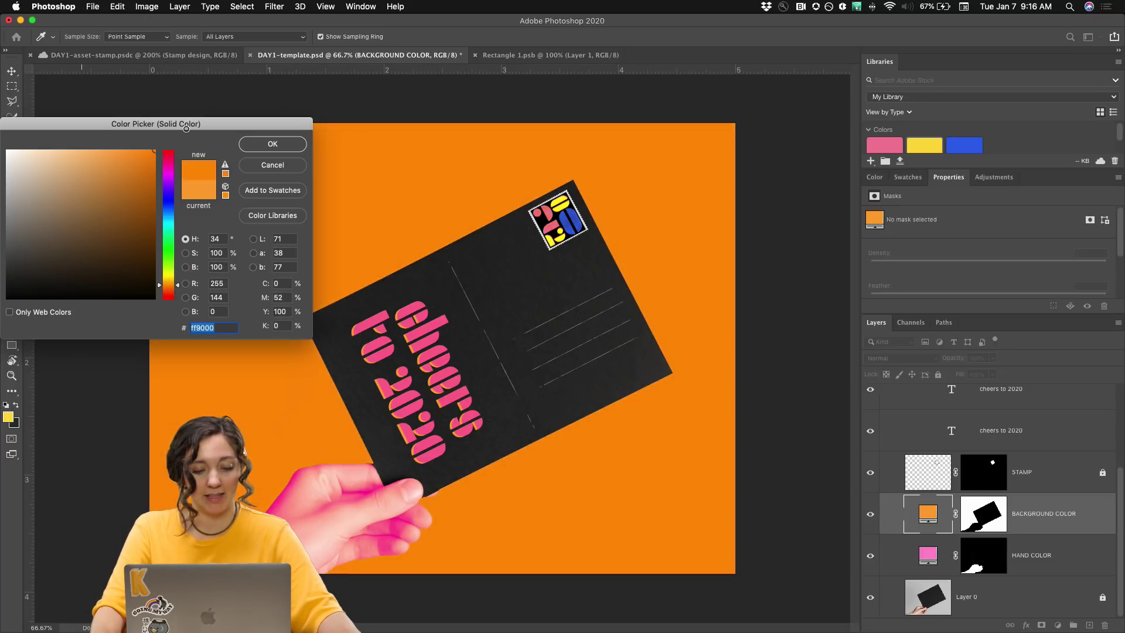
click(562, 198)
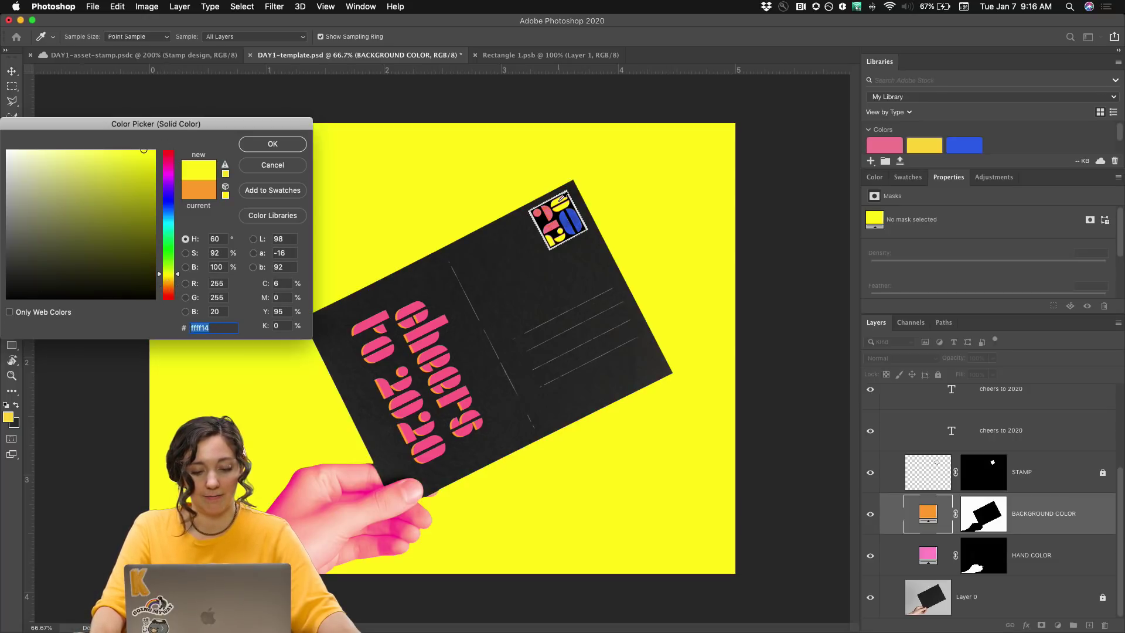
click(423, 313)
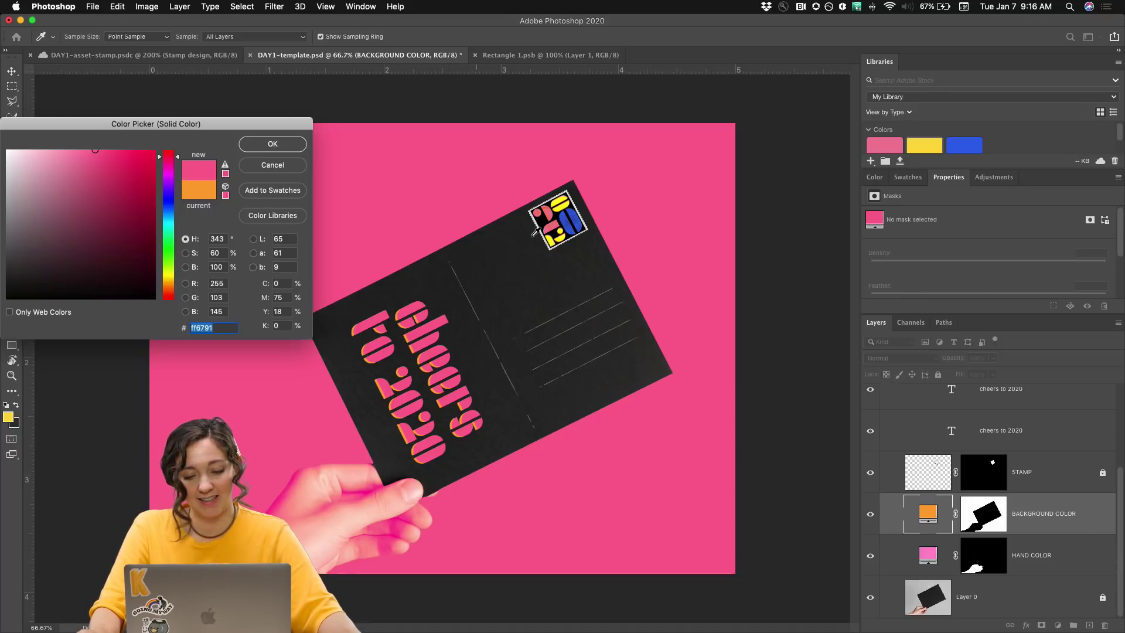
click(574, 225)
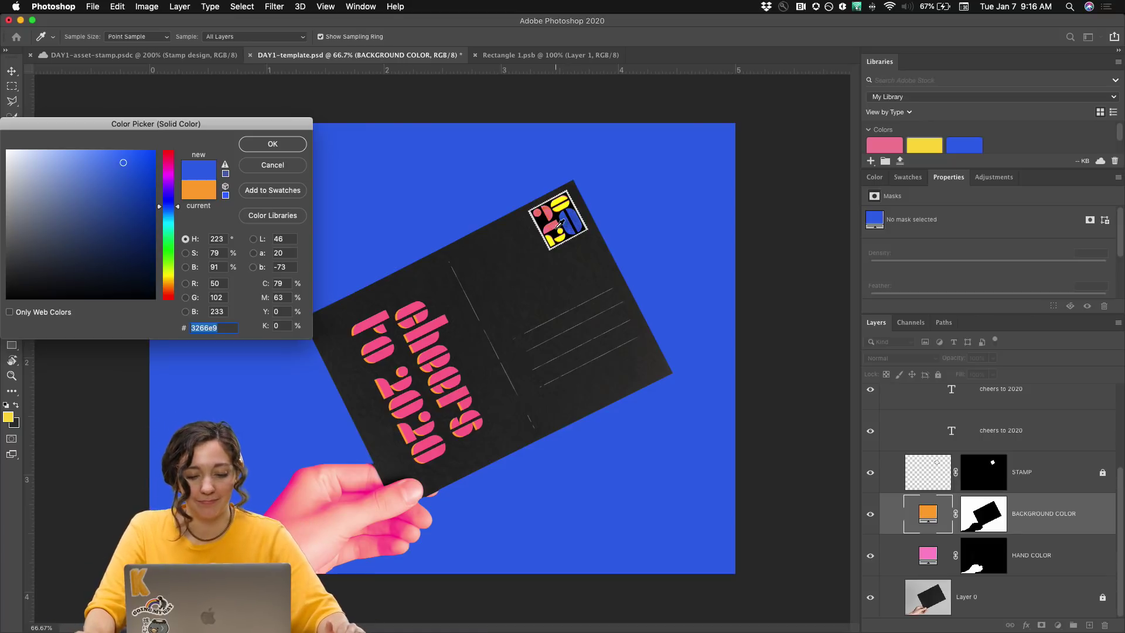
click(554, 227)
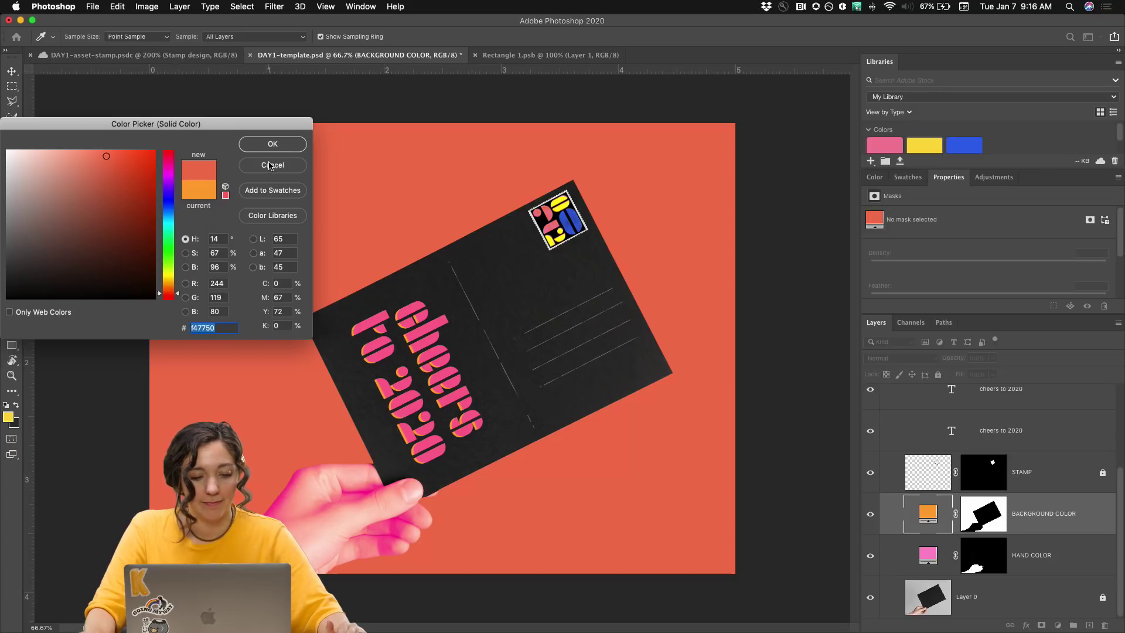
click(271, 165)
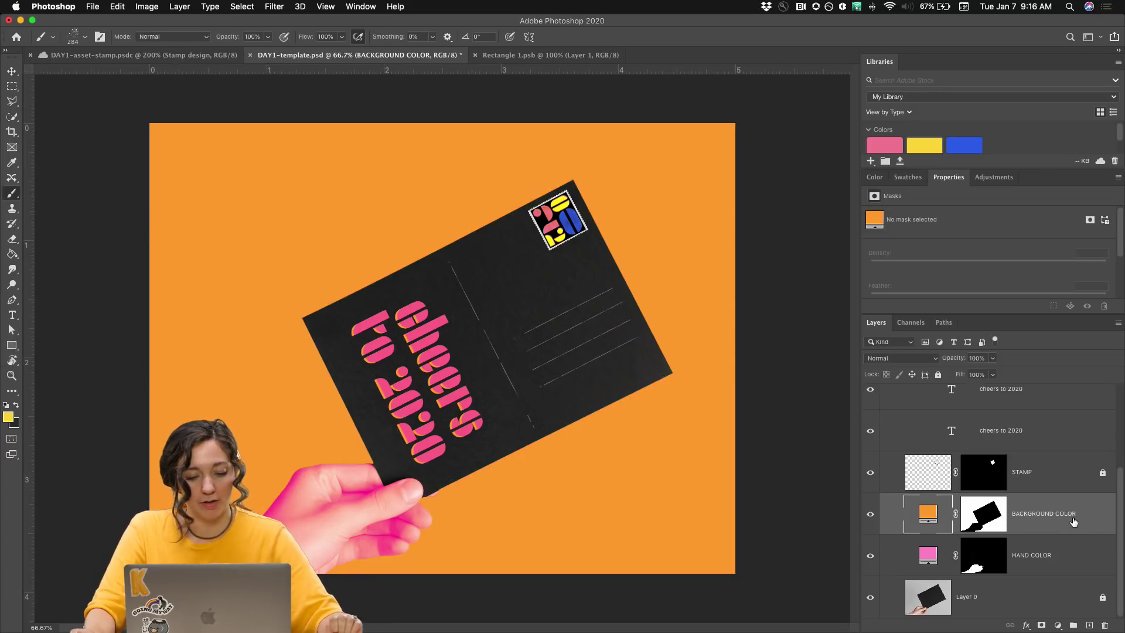
Step: Hide and show each of the two "cheers to 2020" text layers to compare their effect on the lettering
scroll(958, 473, up, 3)
scroll(959, 474, up, 3)
click(871, 510)
click(870, 510)
click(871, 551)
click(870, 551)
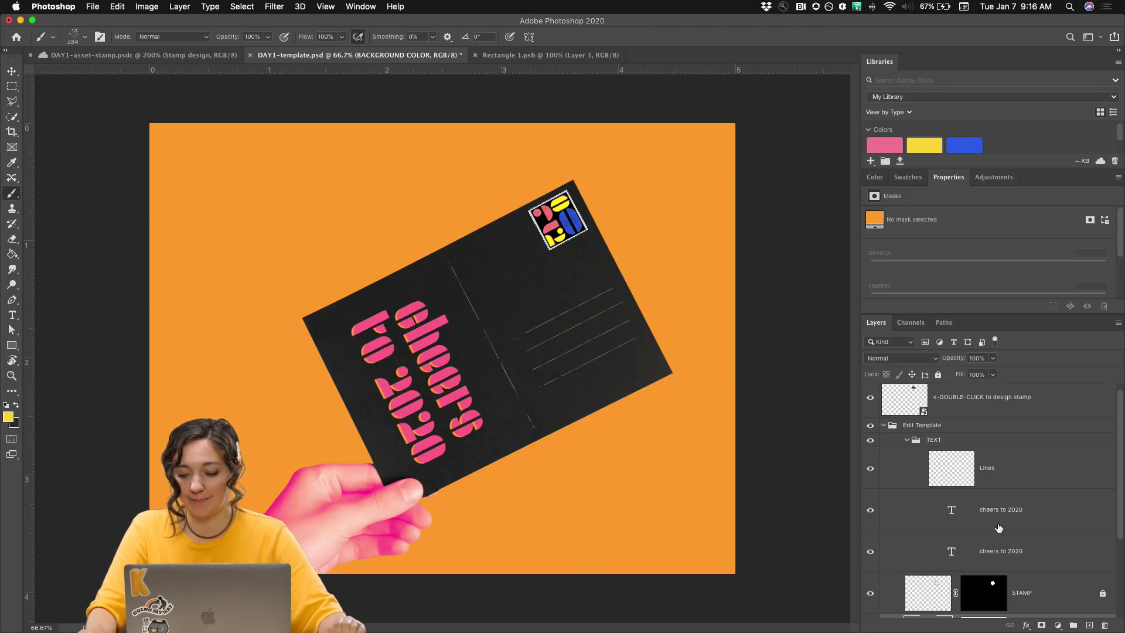
Step: Try the Bebas Neue font on both "cheers to 2020" text layers and undo the font change
click(1010, 520)
shift+click(1004, 542)
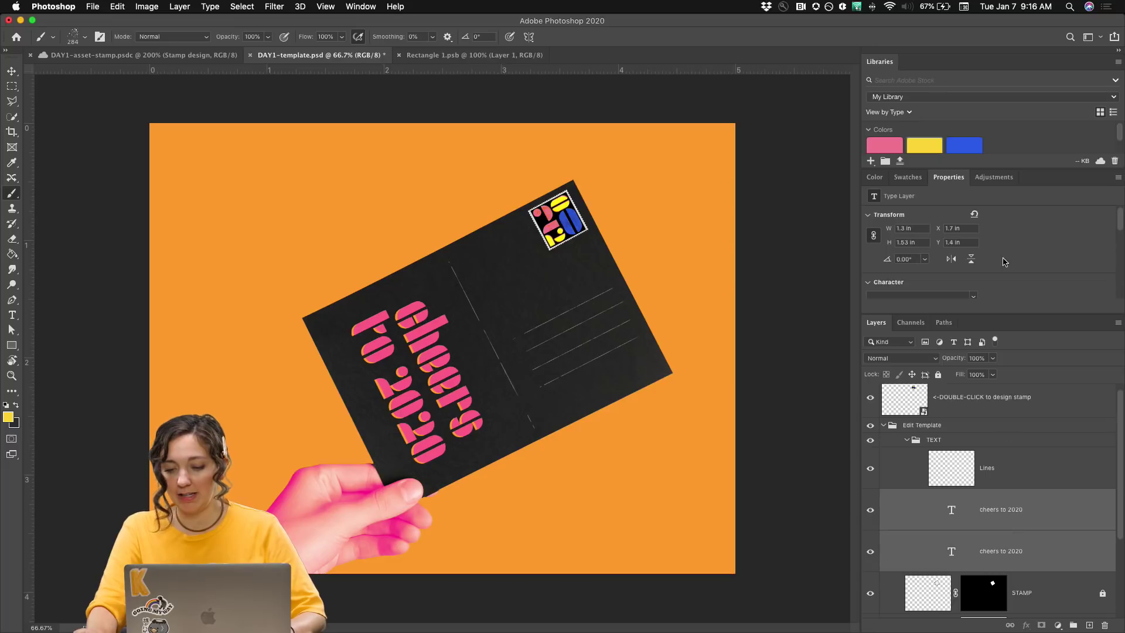
scroll(1010, 275, down, 2)
click(973, 264)
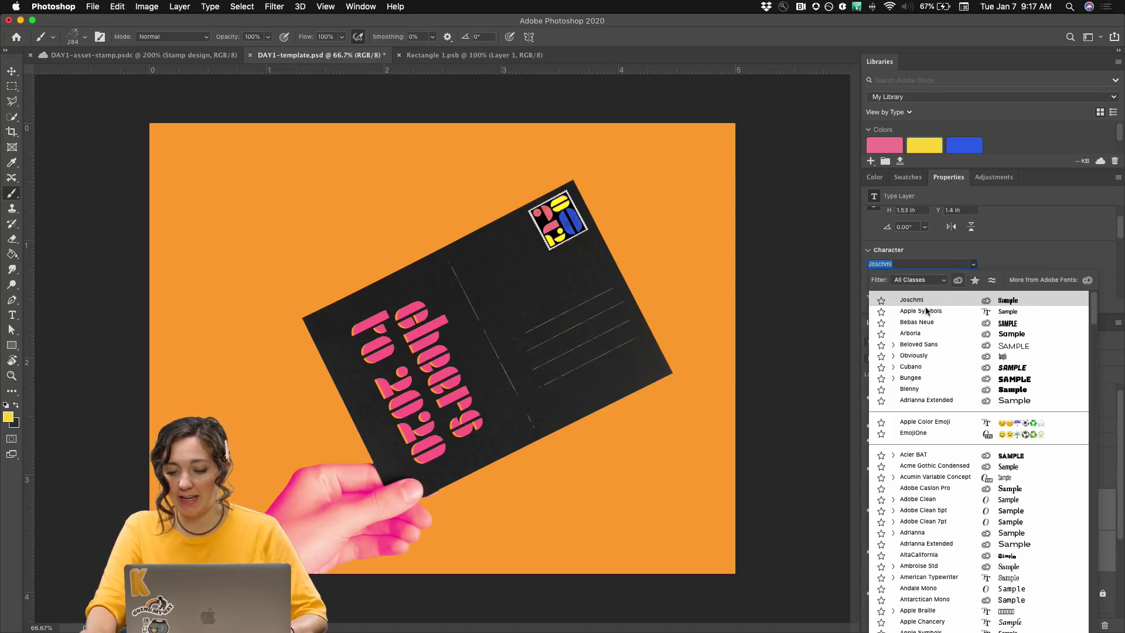
click(917, 323)
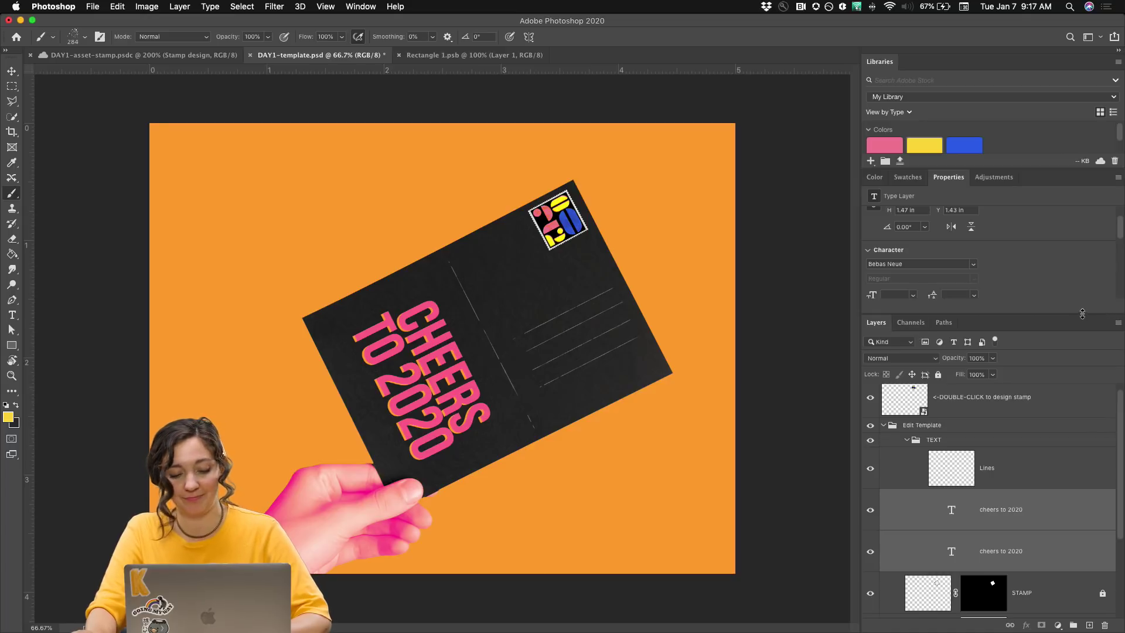
key(super+z)
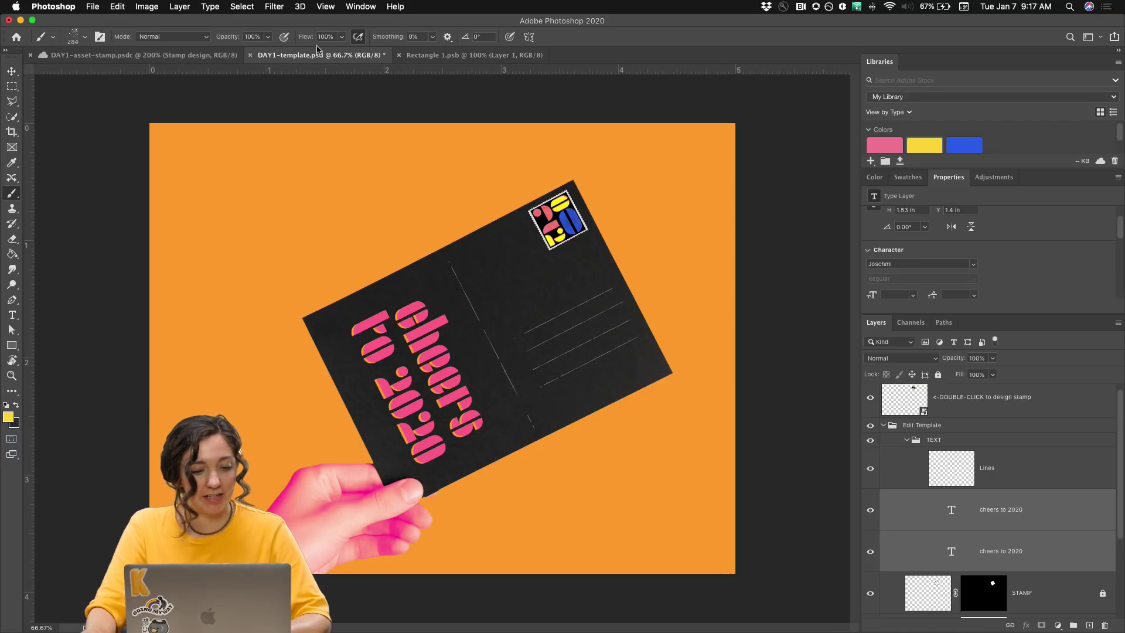
Step: Export the stamp artwork from Rectangle 1.psb as a PNG named stamp-day1 to the Desktop
click(440, 55)
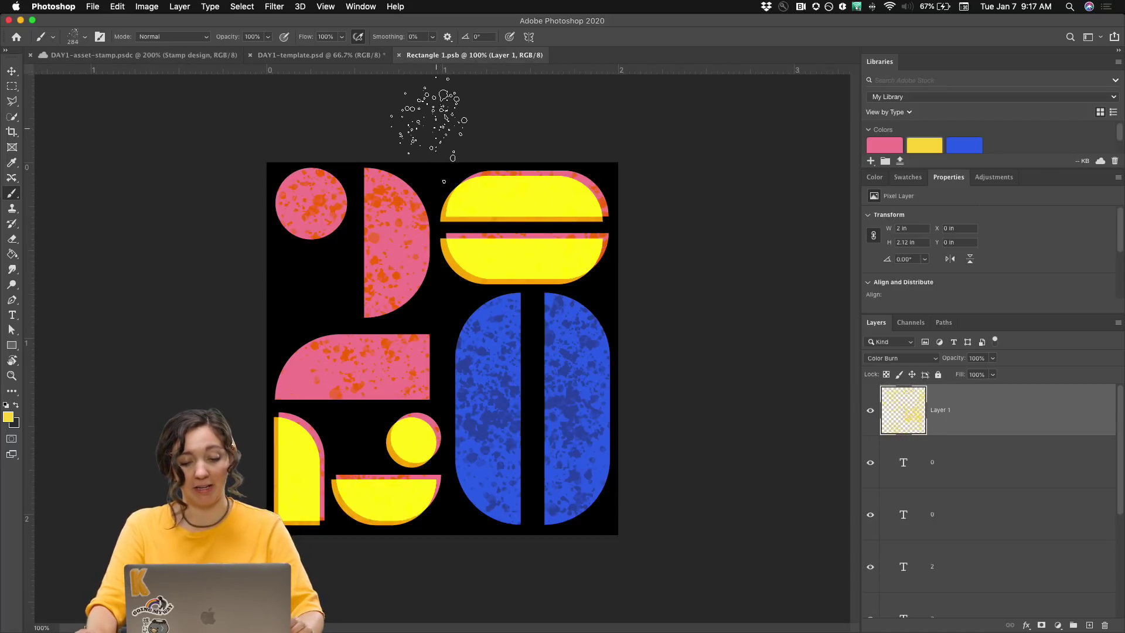
click(94, 6)
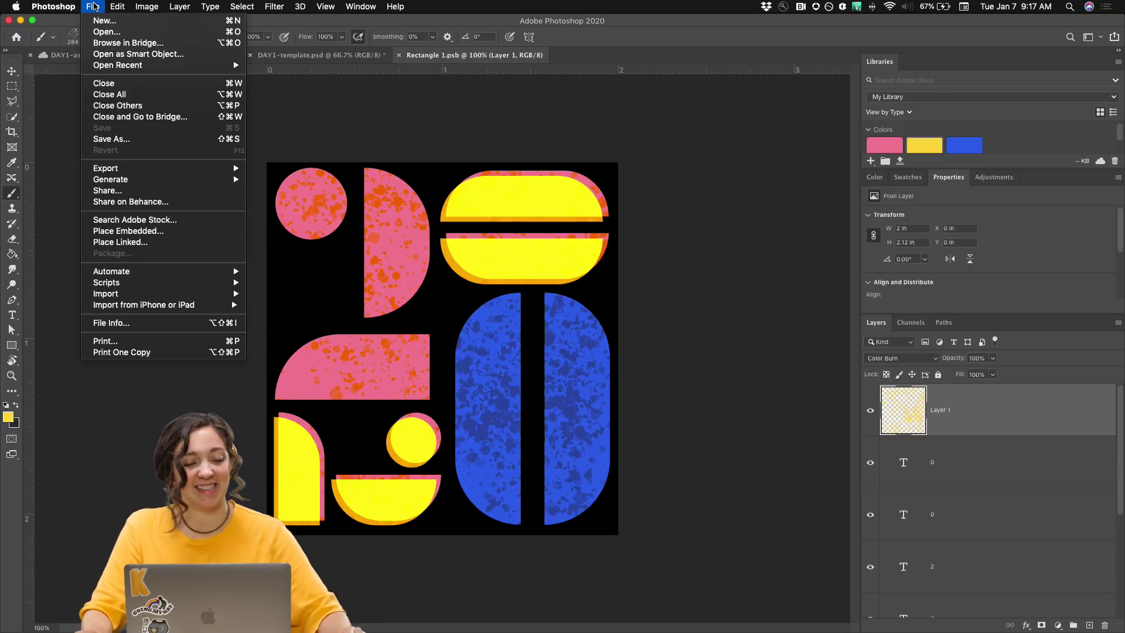
mouse_move(119, 169)
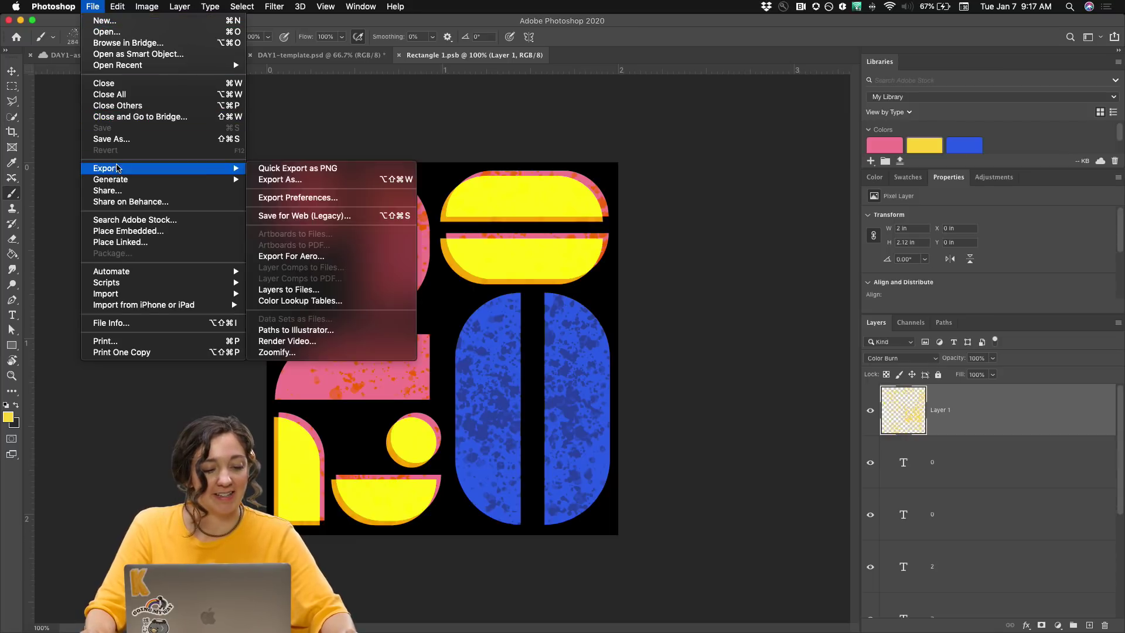
click(264, 170)
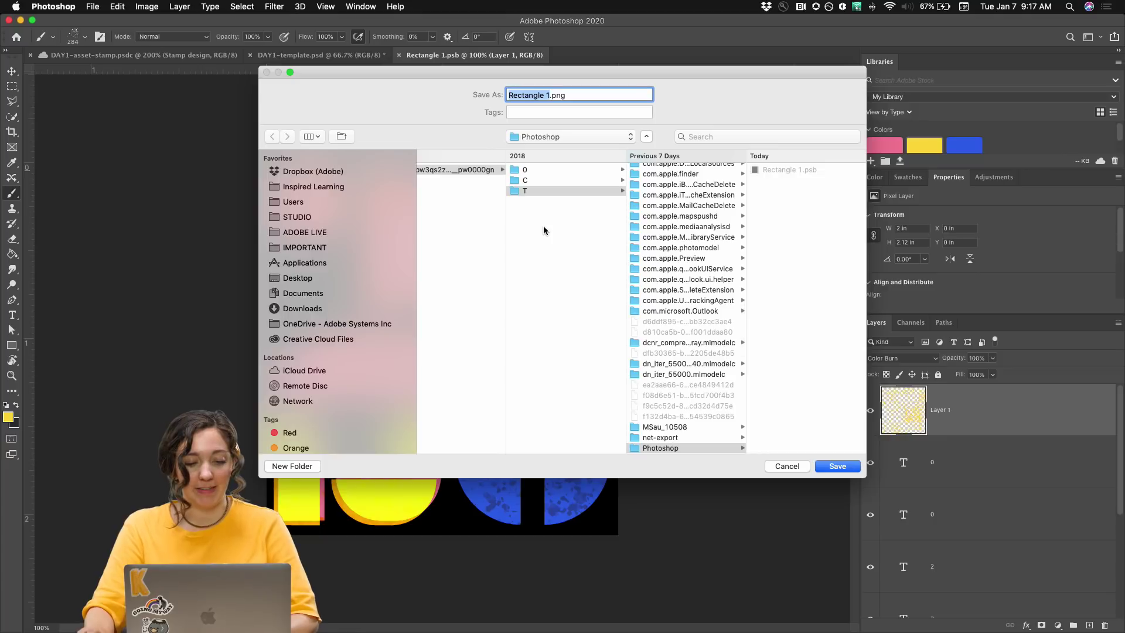
click(307, 279)
text(stamp)
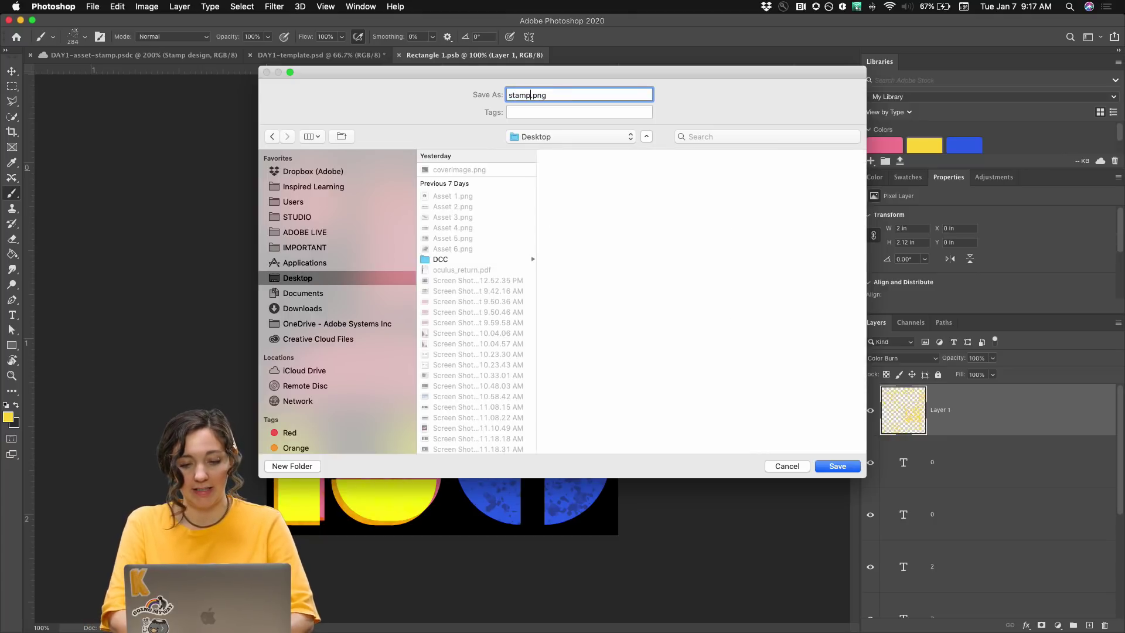
text(-day1)
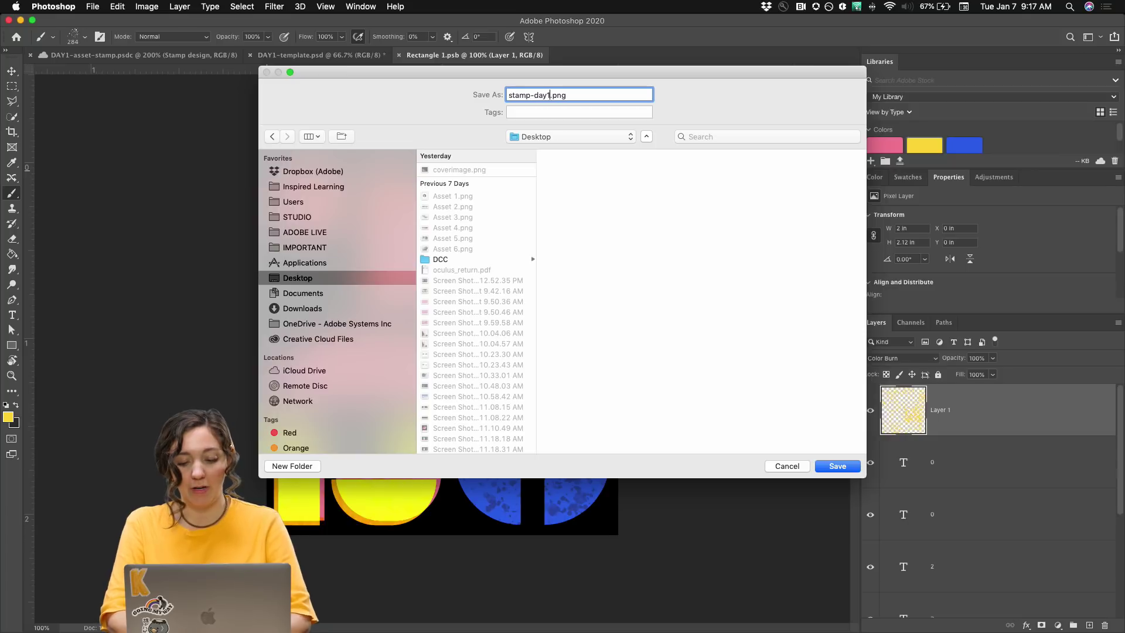
key(Return)
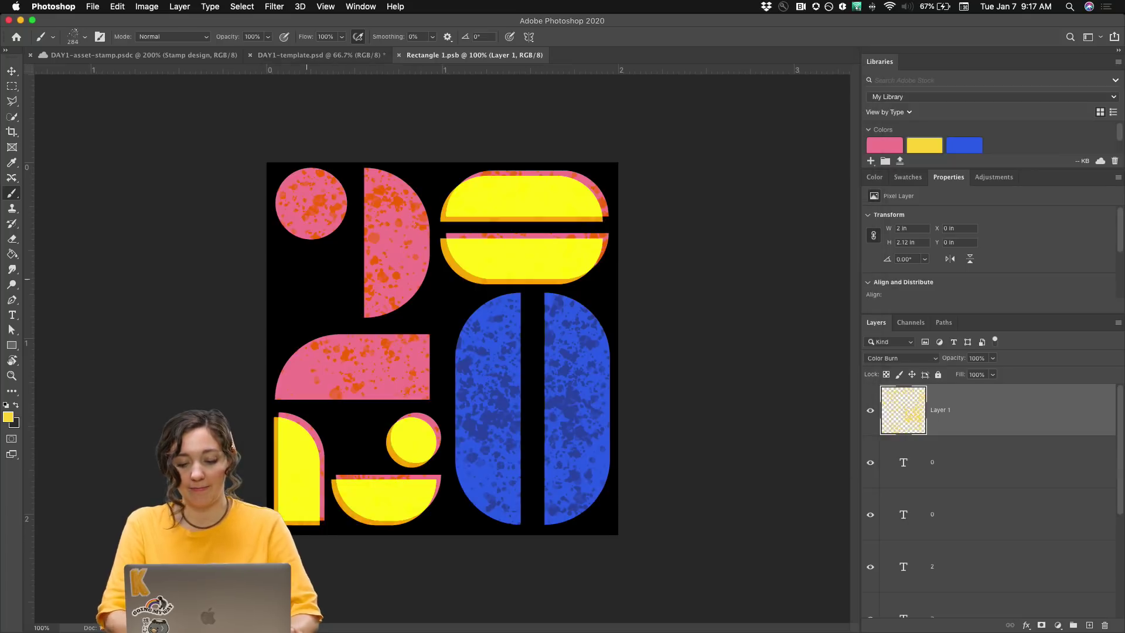
Step: Crop the DAY1-template.psd postcard image slightly tighter on all four sides
click(307, 55)
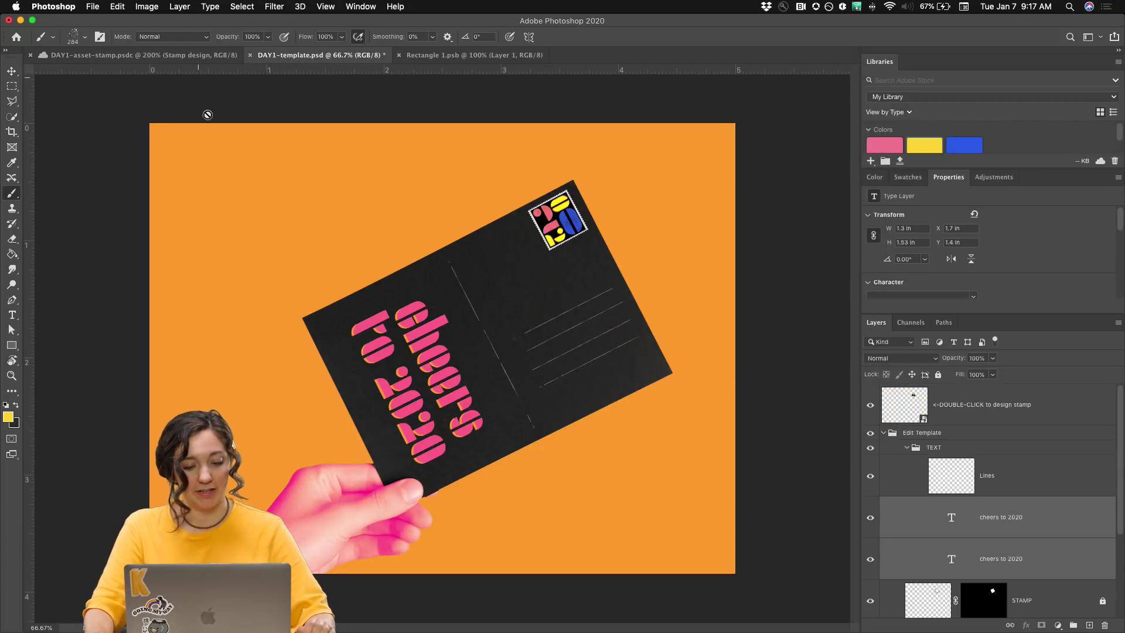
key(c)
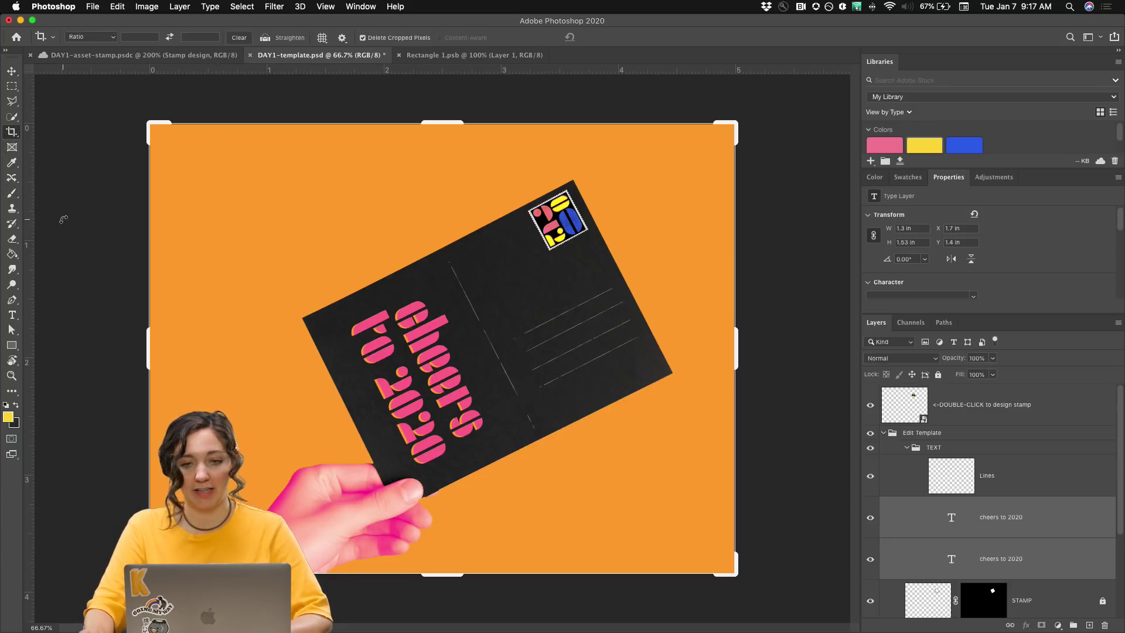
drag(145, 339, 174, 339)
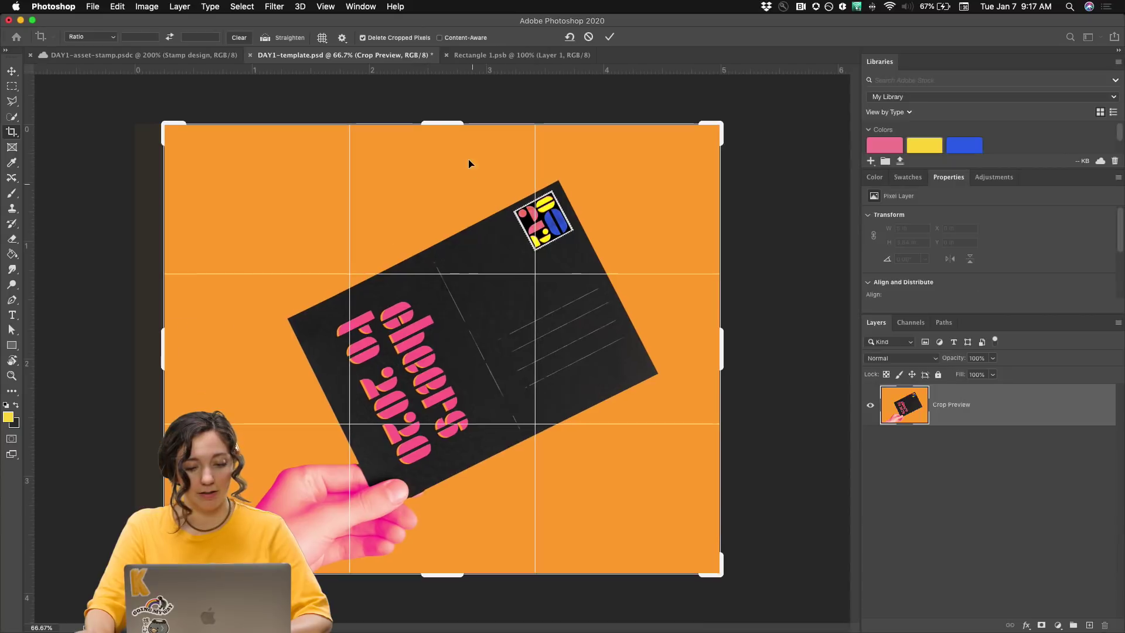
drag(457, 120, 457, 150)
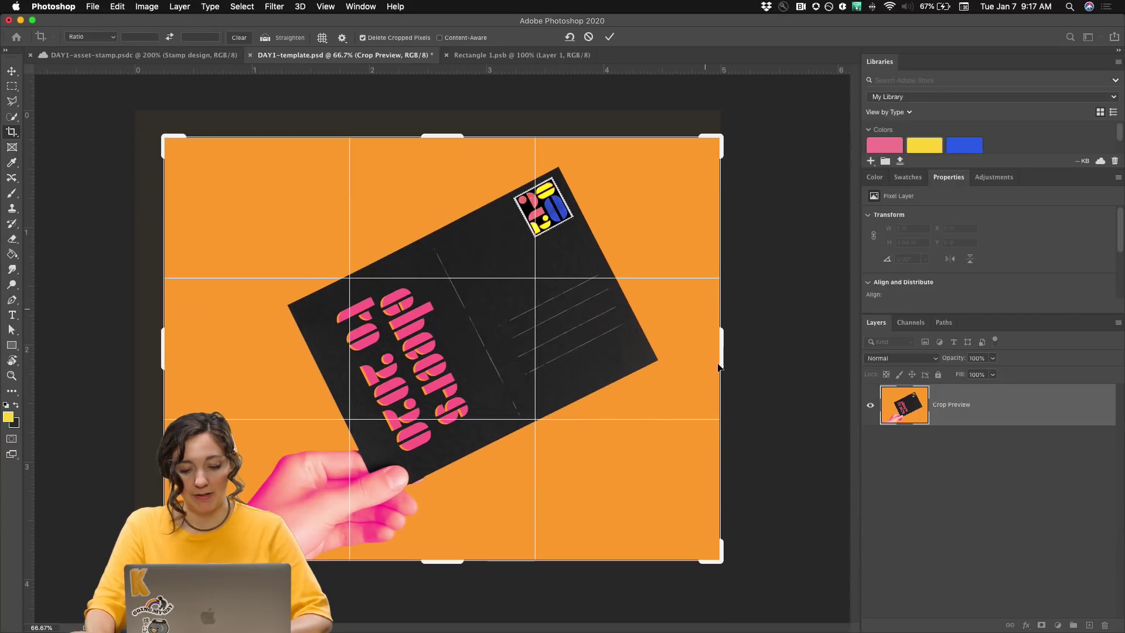
drag(727, 356, 703, 355)
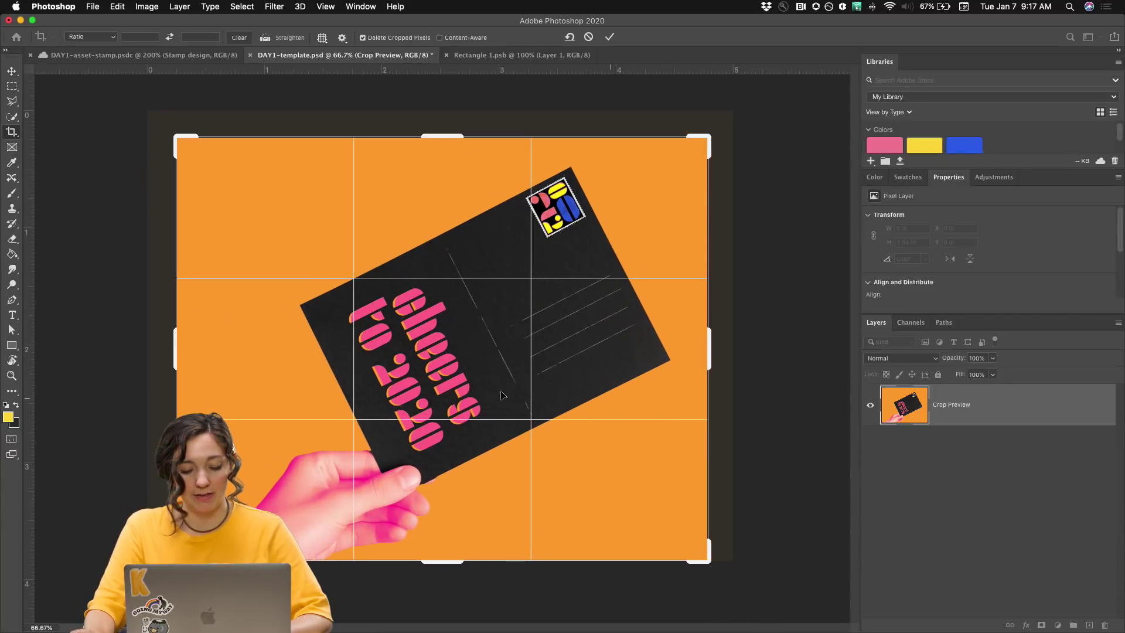
key(Return)
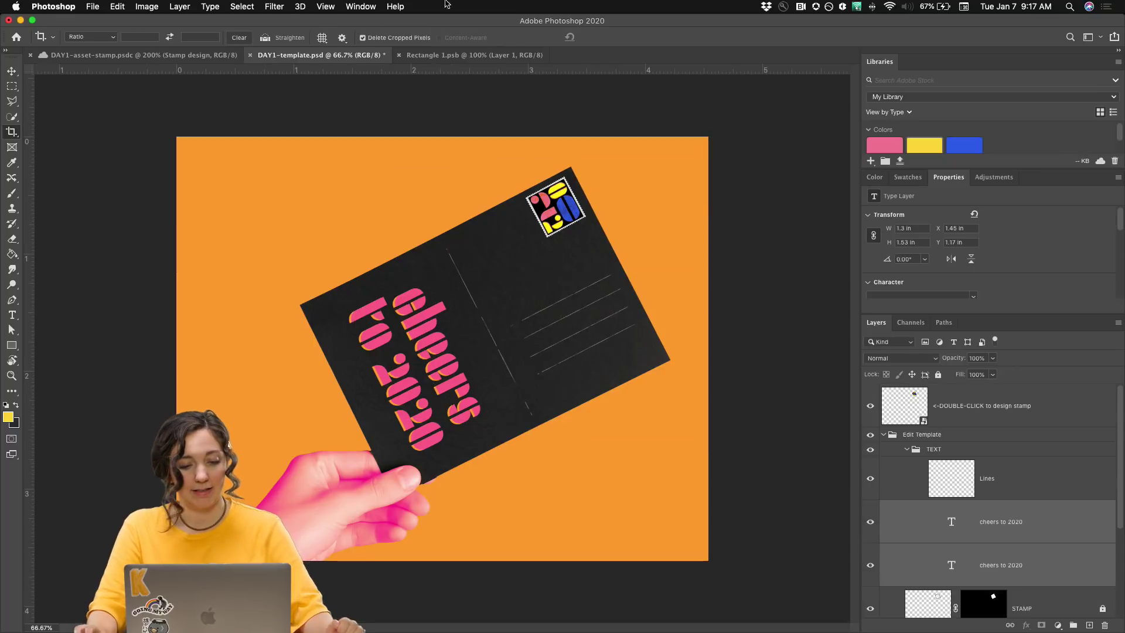
Step: Set up an export of the cropped postcard as a JPG at 100% quality and 1362 x 1085 px
click(92, 6)
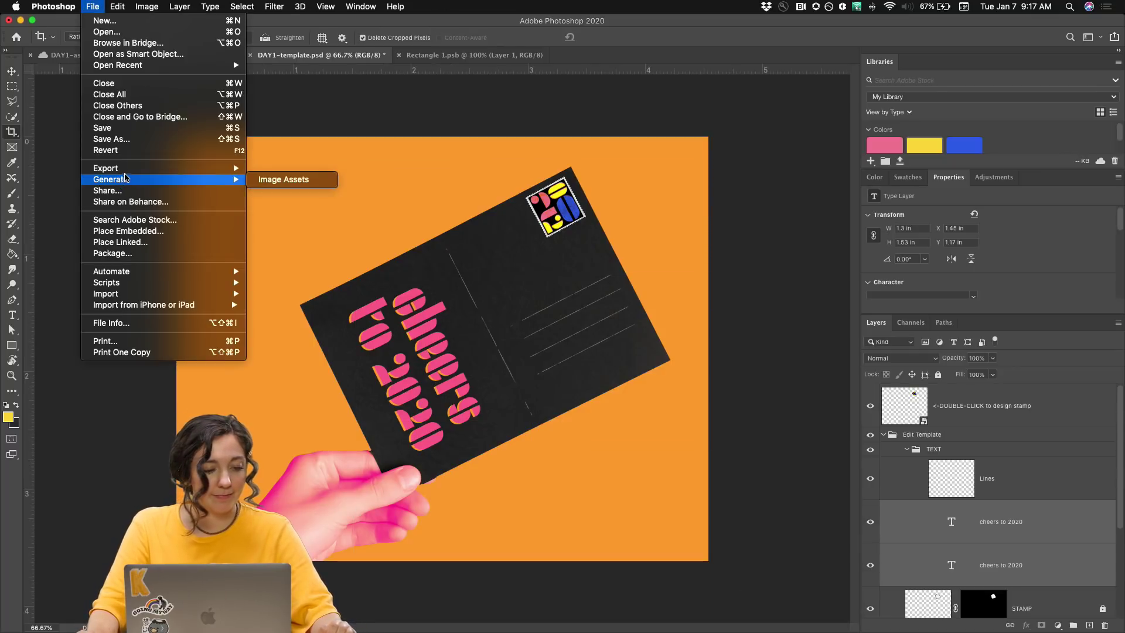
mouse_move(157, 169)
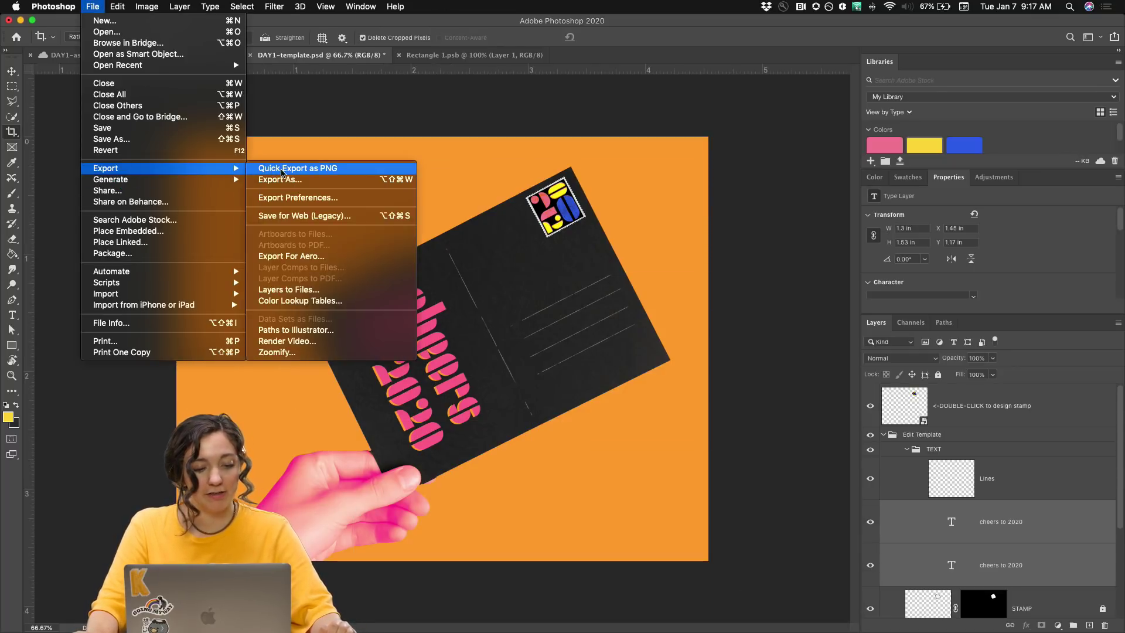
click(294, 182)
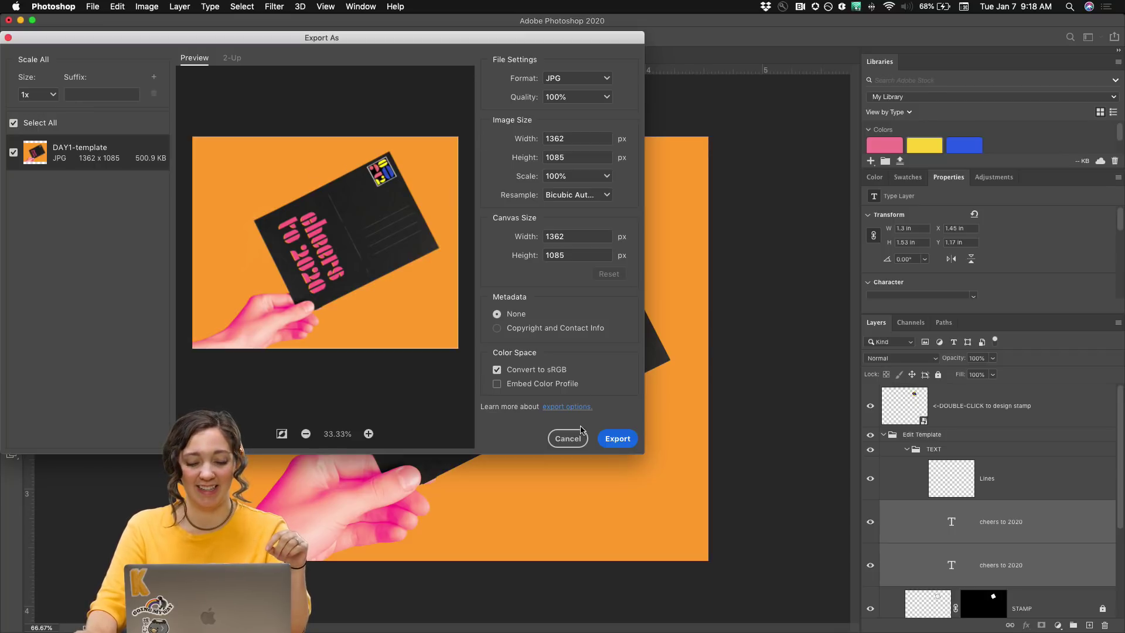
click(617, 439)
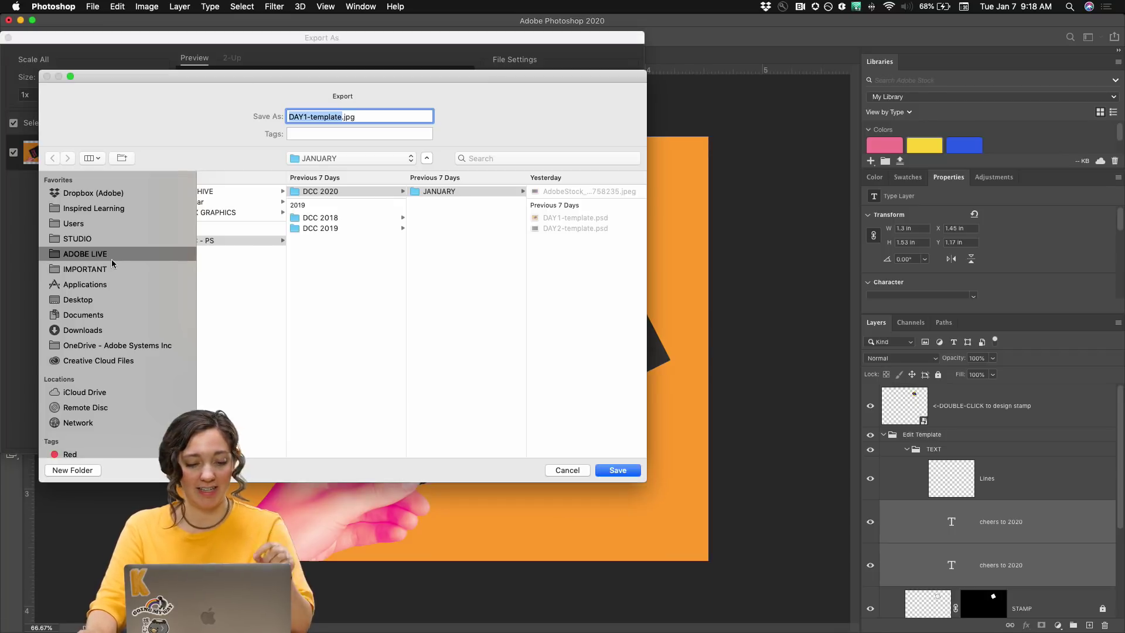
Step: Save the exported postcard JPG to the Desktop as DAY1-finalstamp
click(78, 301)
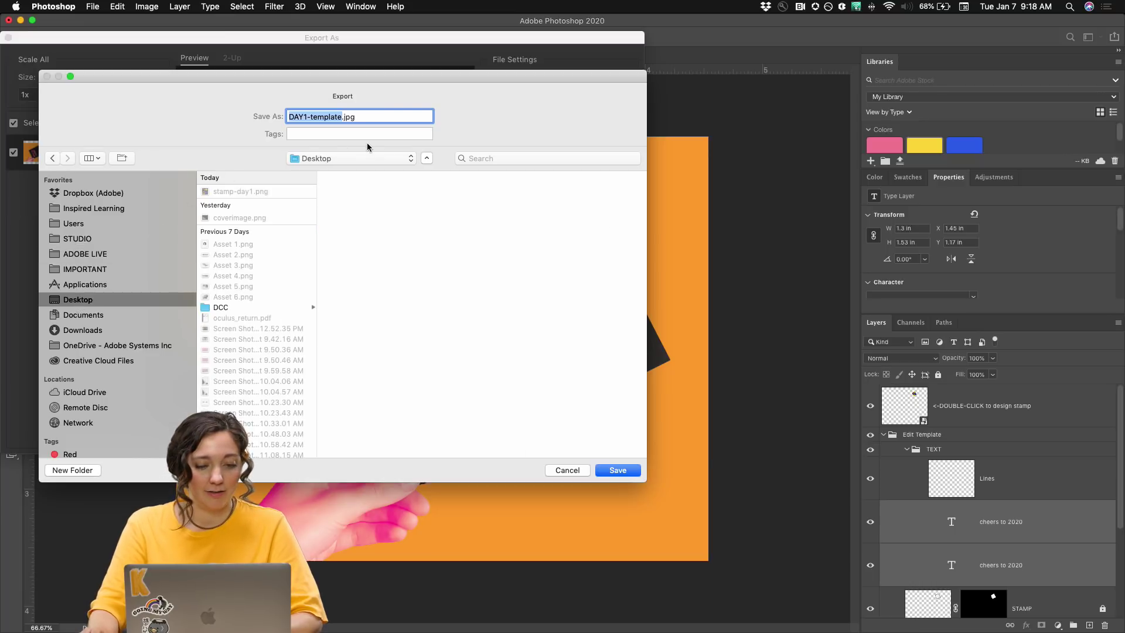
key(Right)
key(BackSpace)
key(BackSpace)
key(BackSpace)
key(BackSpace)
key(BackSpace)
key(BackSpace)
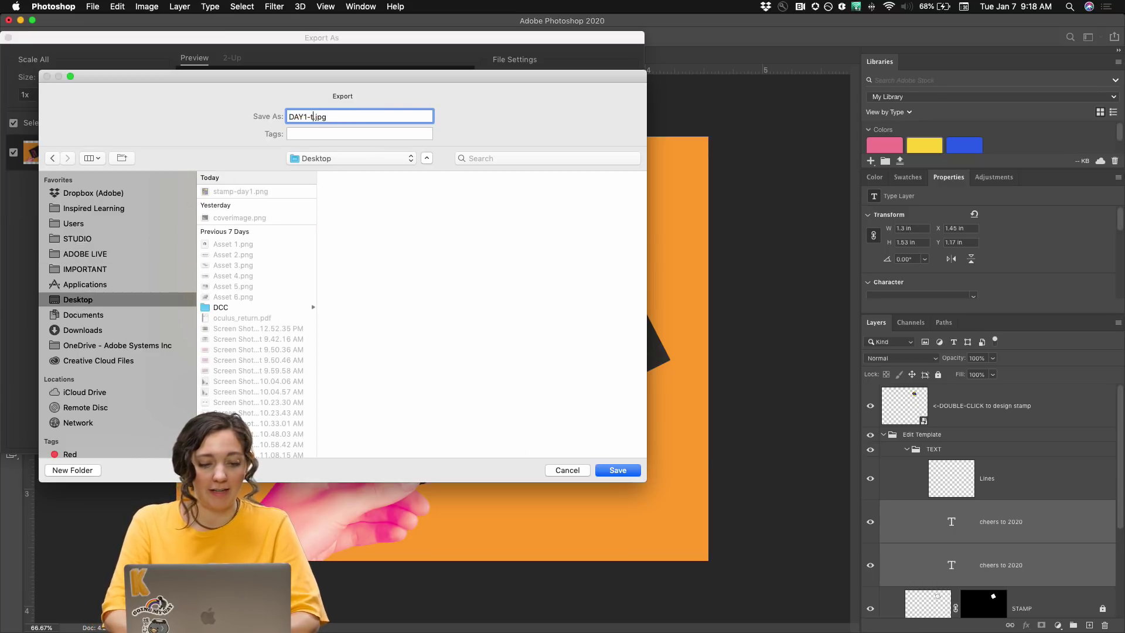
key(BackSpace)
text(postcard)
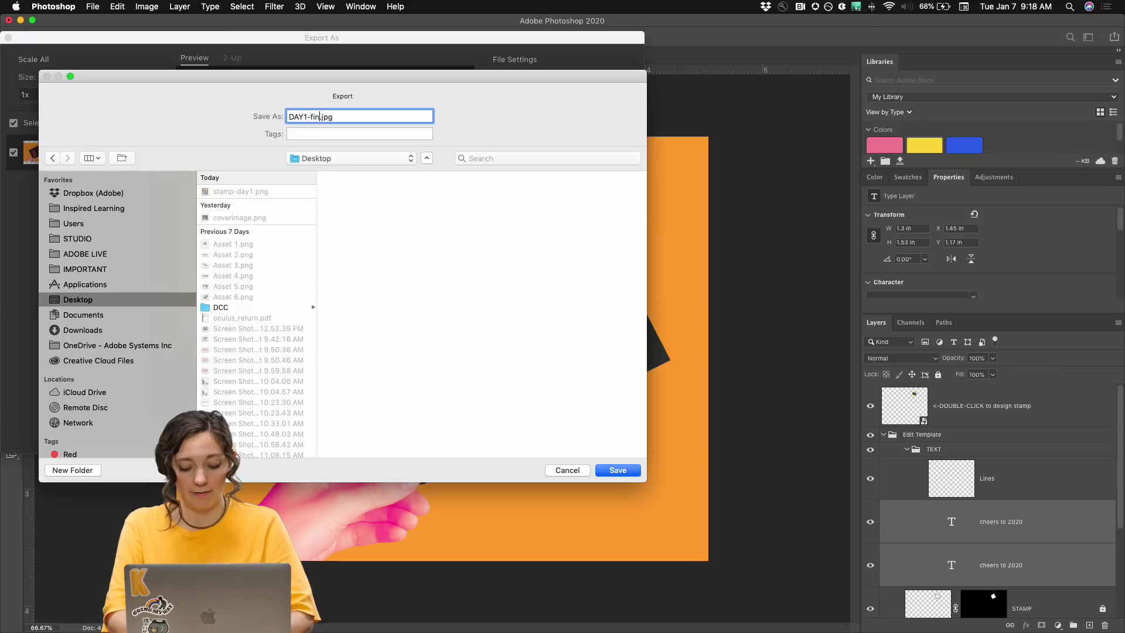
key(Return)
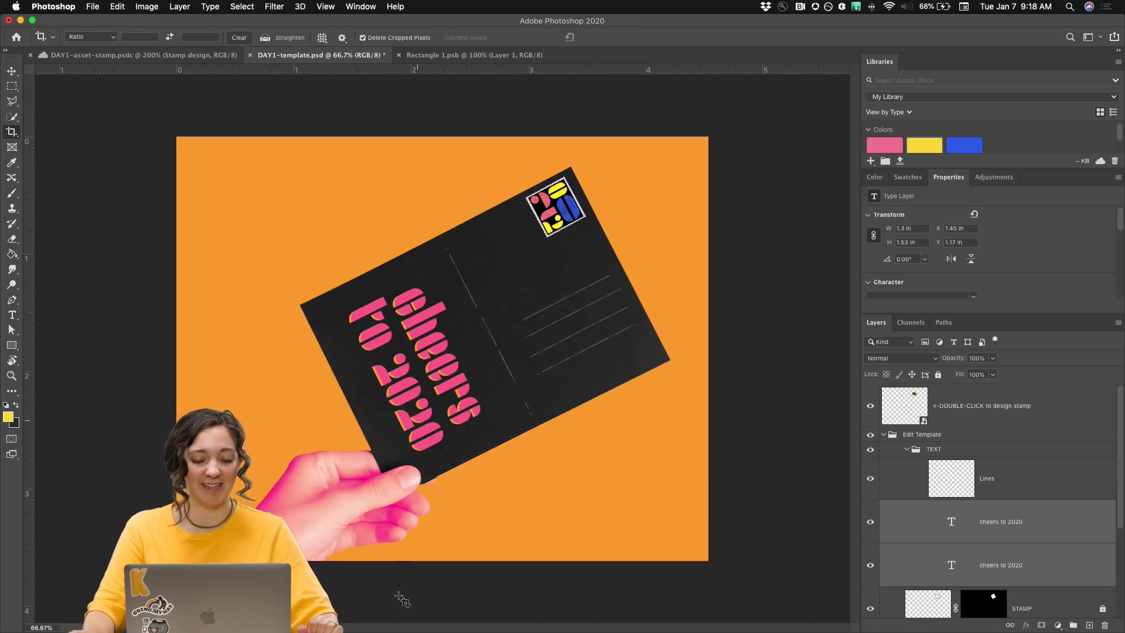
Step: Switch to Behance in Chrome and open the account's own profile to browse its published projects
mouse_move(296, 628)
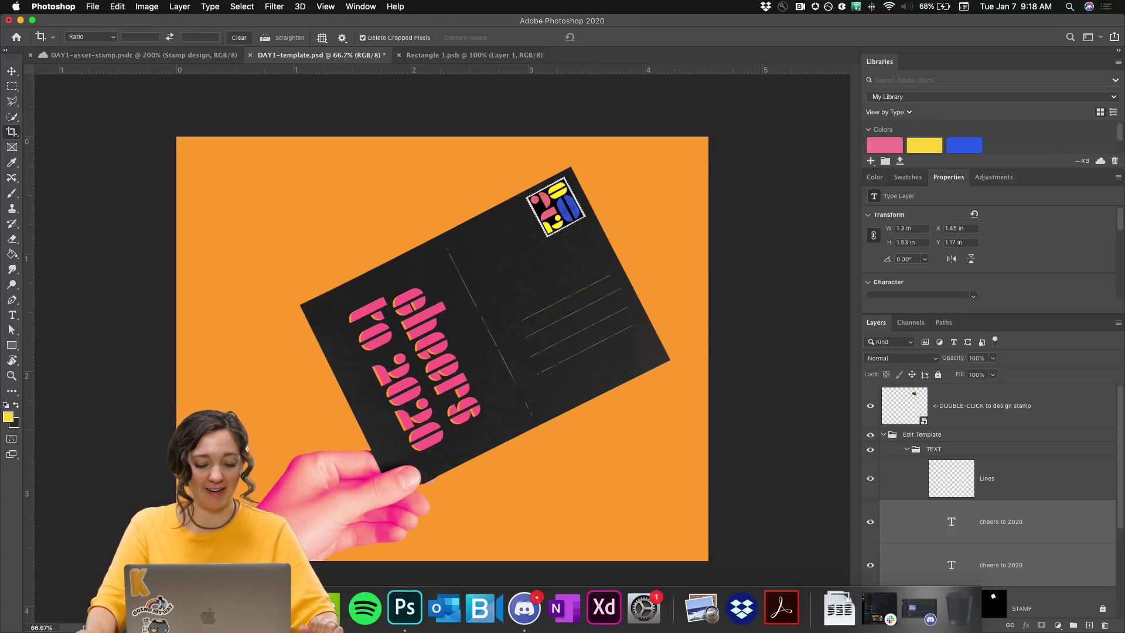
click(246, 609)
scroll(443, 467, up, 15)
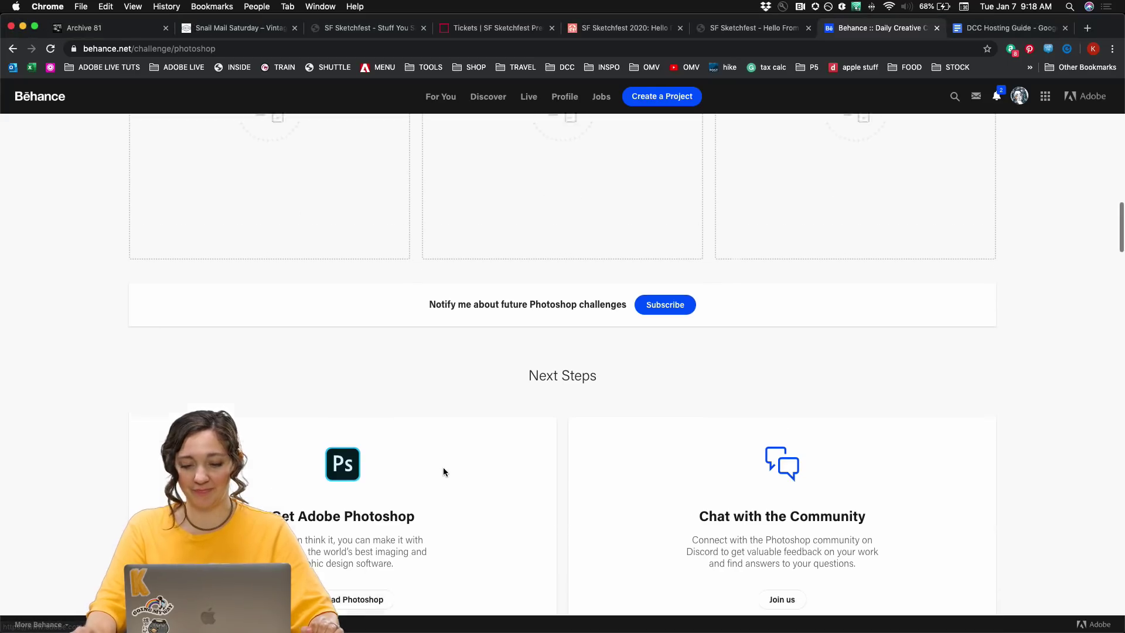
click(565, 102)
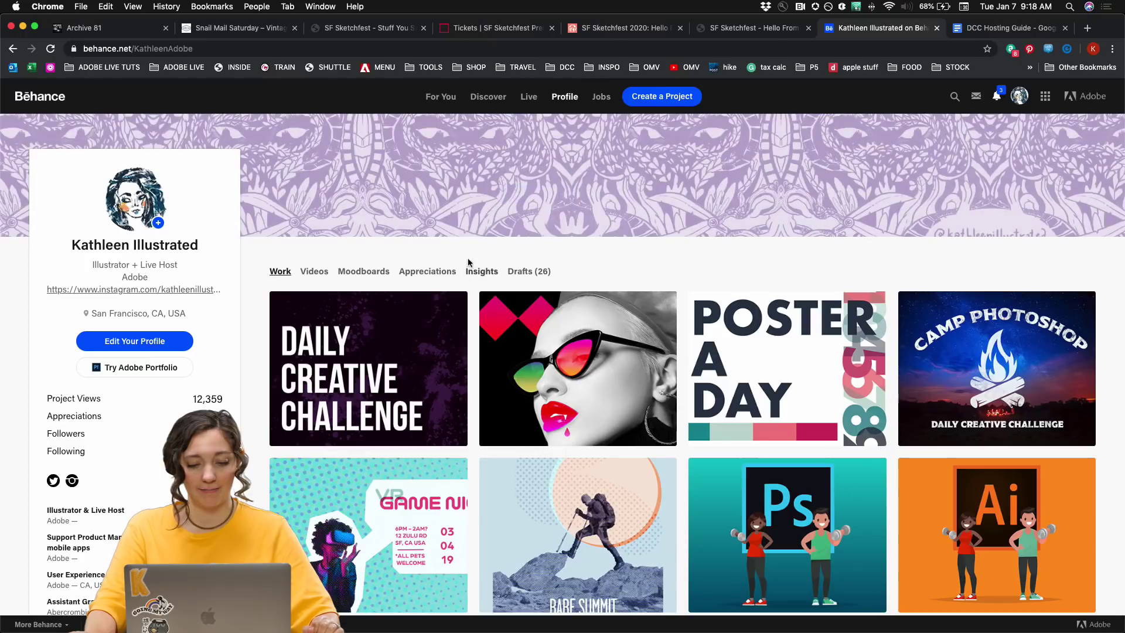
scroll(360, 251, down, 3)
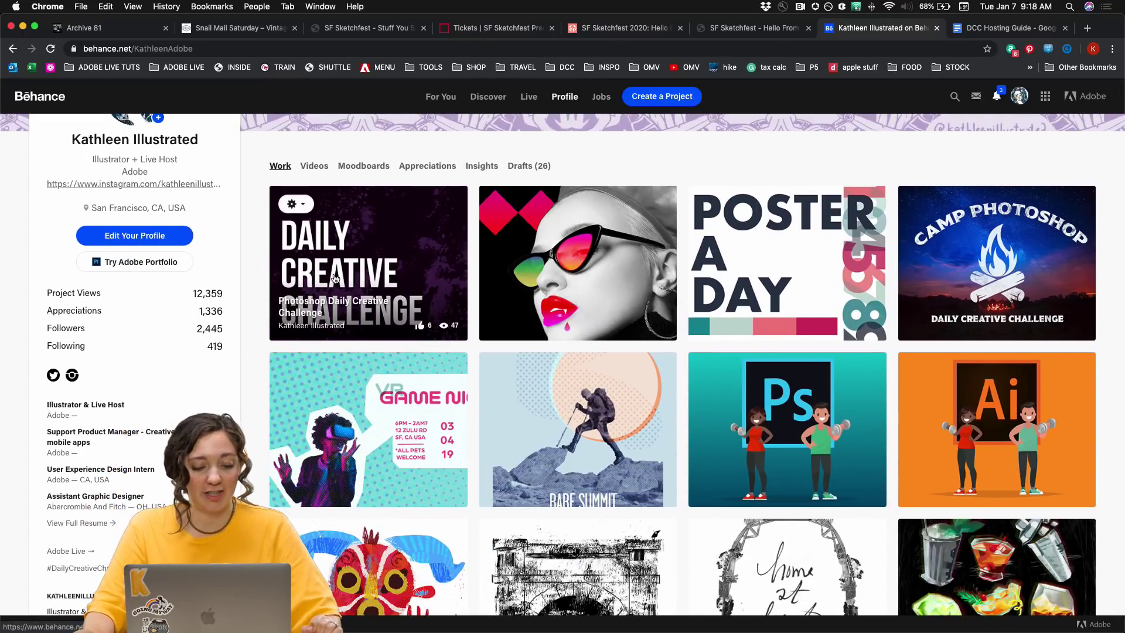
scroll(334, 278, down, 1)
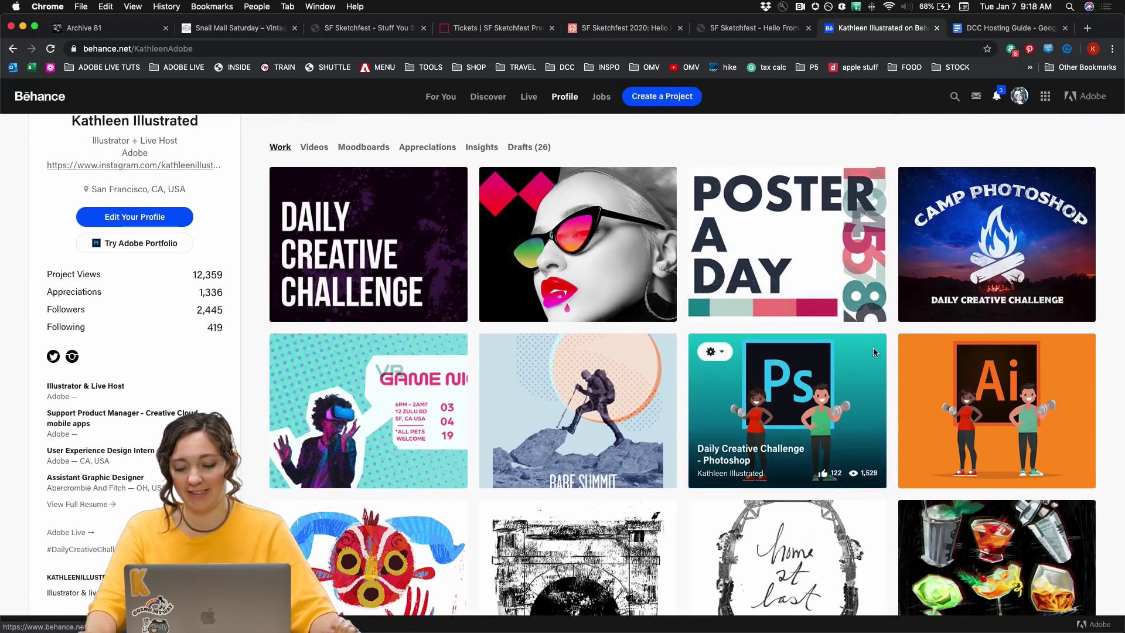
scroll(874, 351, up, 1)
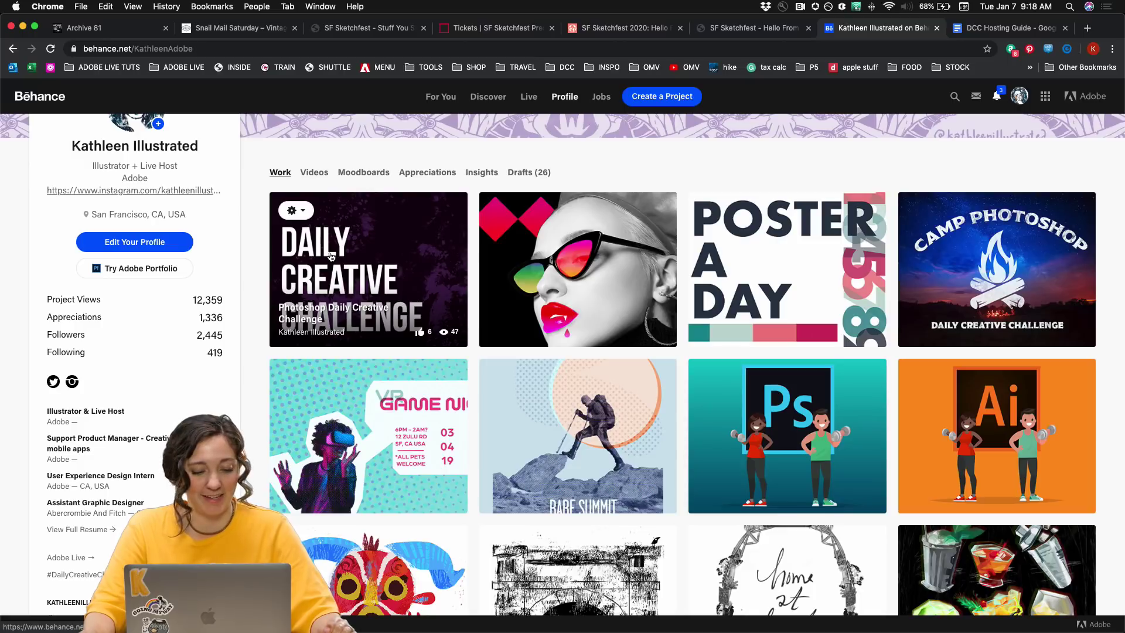
Step: Open the published "Photoshop Daily Creative Challenge" project for editing
click(299, 212)
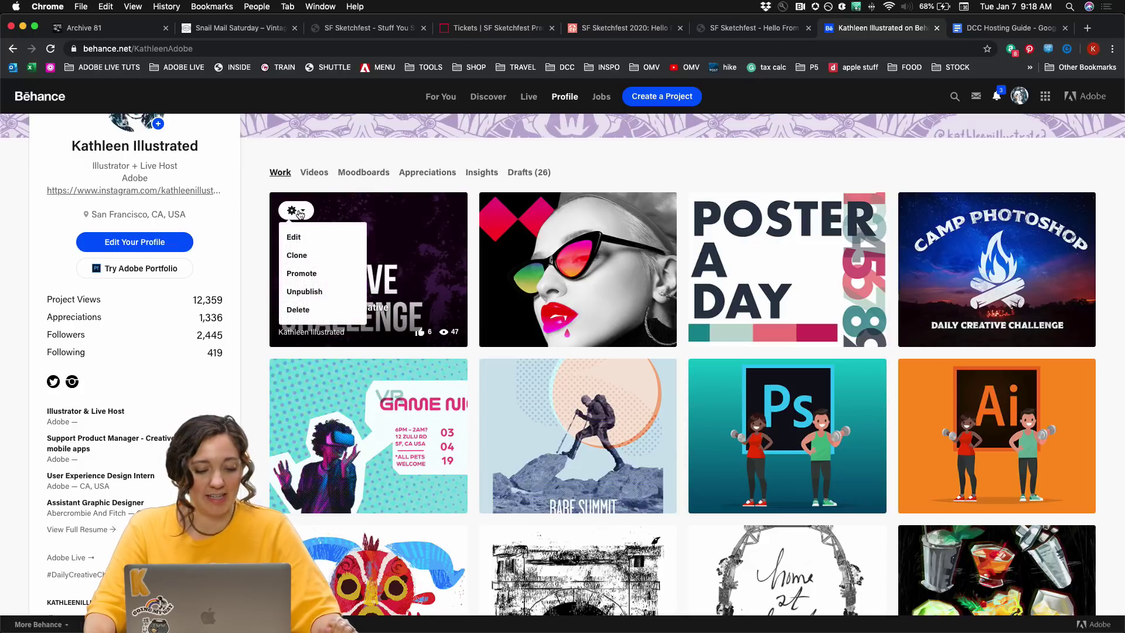
click(299, 212)
click(299, 211)
click(291, 238)
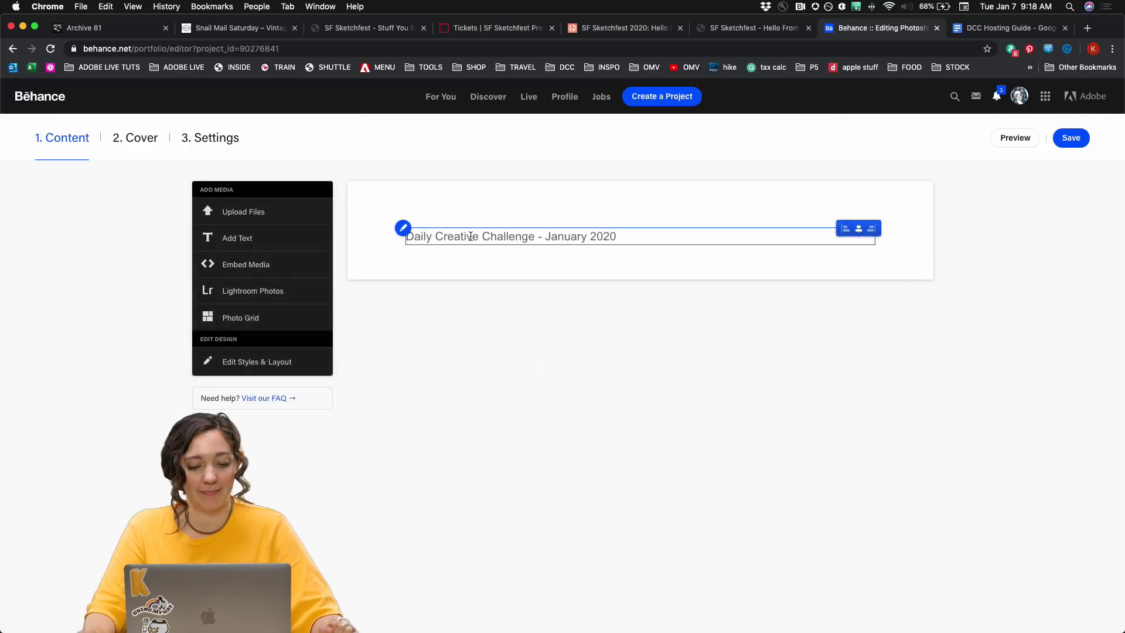
Step: Upload DAY1-finalstamp.jpg and stamp-day1.png from the Desktop below the "Daily Creative Challenge - January 2020" text
mouse_move(571, 266)
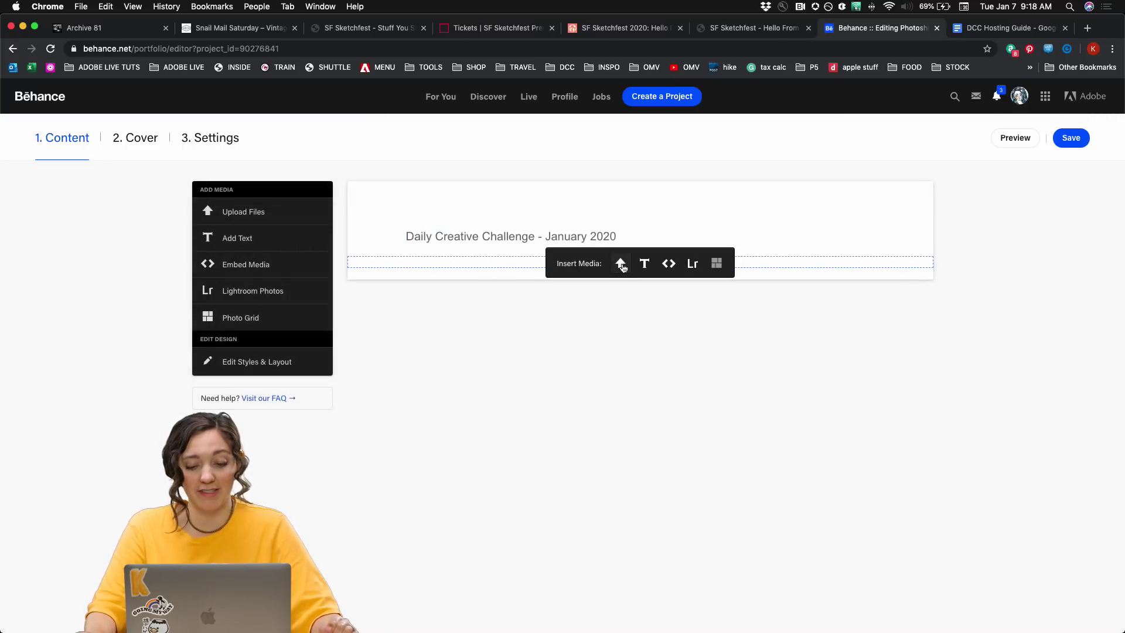
click(621, 266)
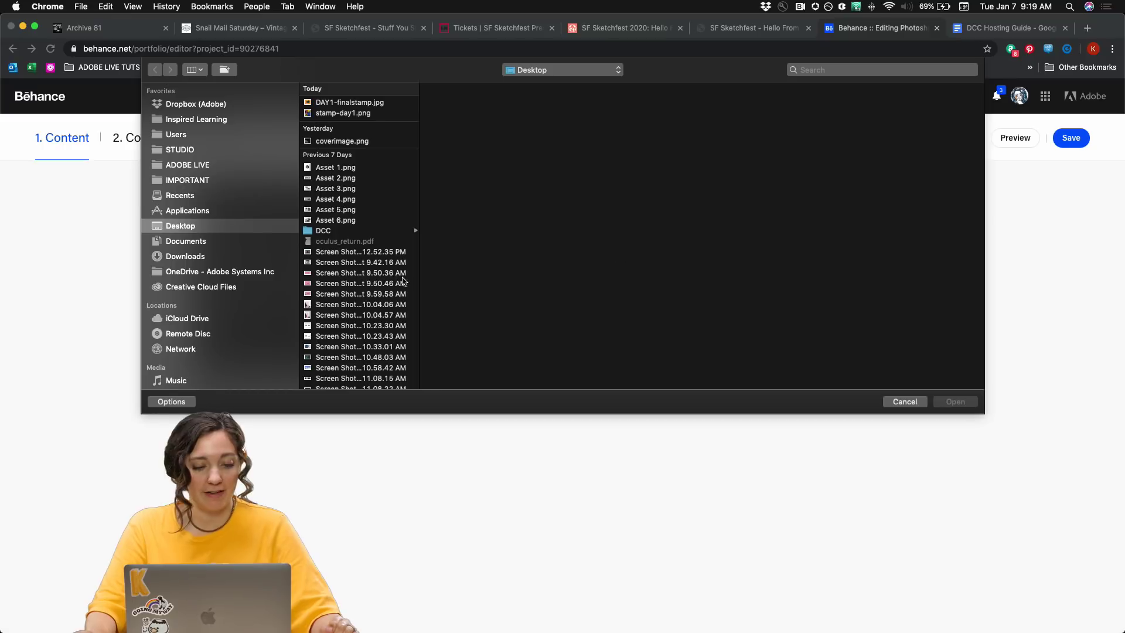
click(347, 109)
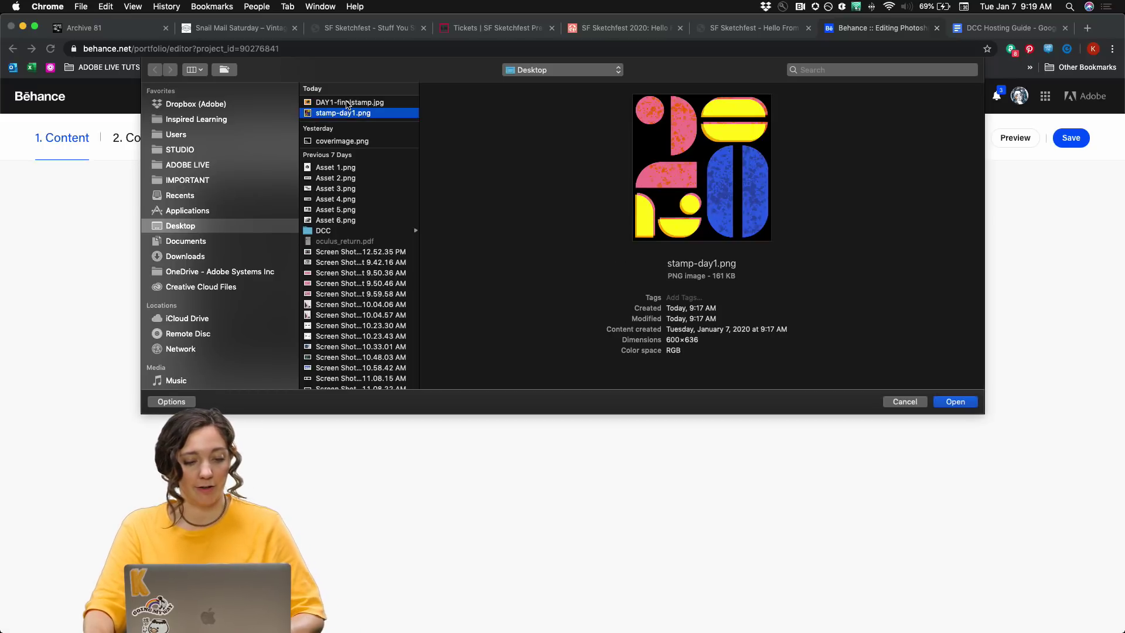
shift+click(348, 103)
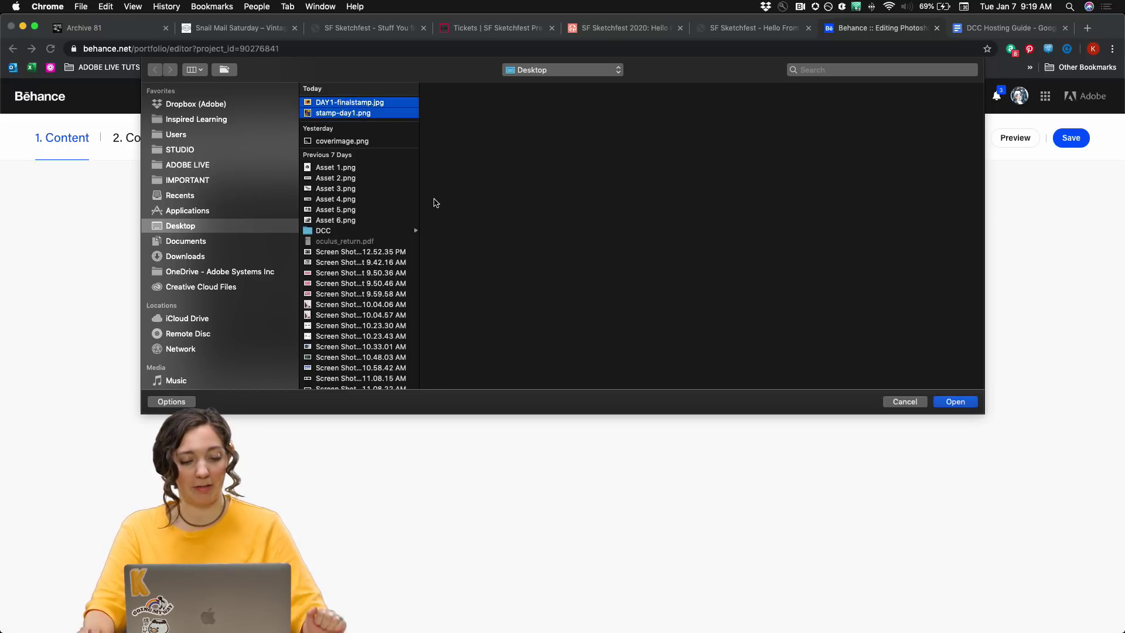
click(964, 402)
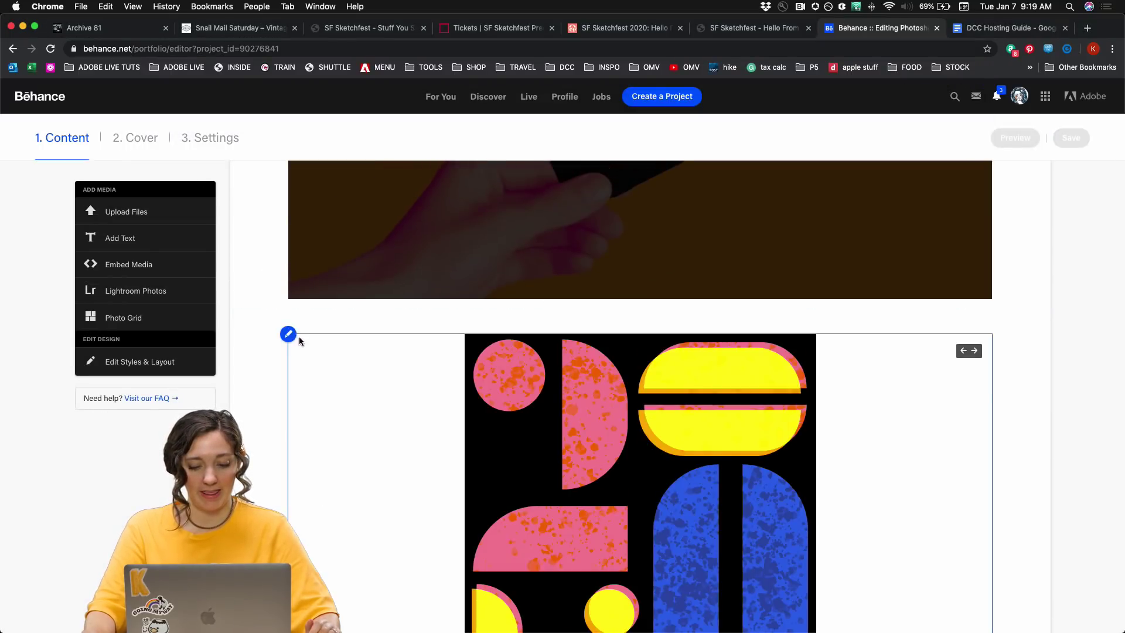
Step: Review the uploaded postcard and stamp images in the project, including the edit options for the stamp image
click(288, 335)
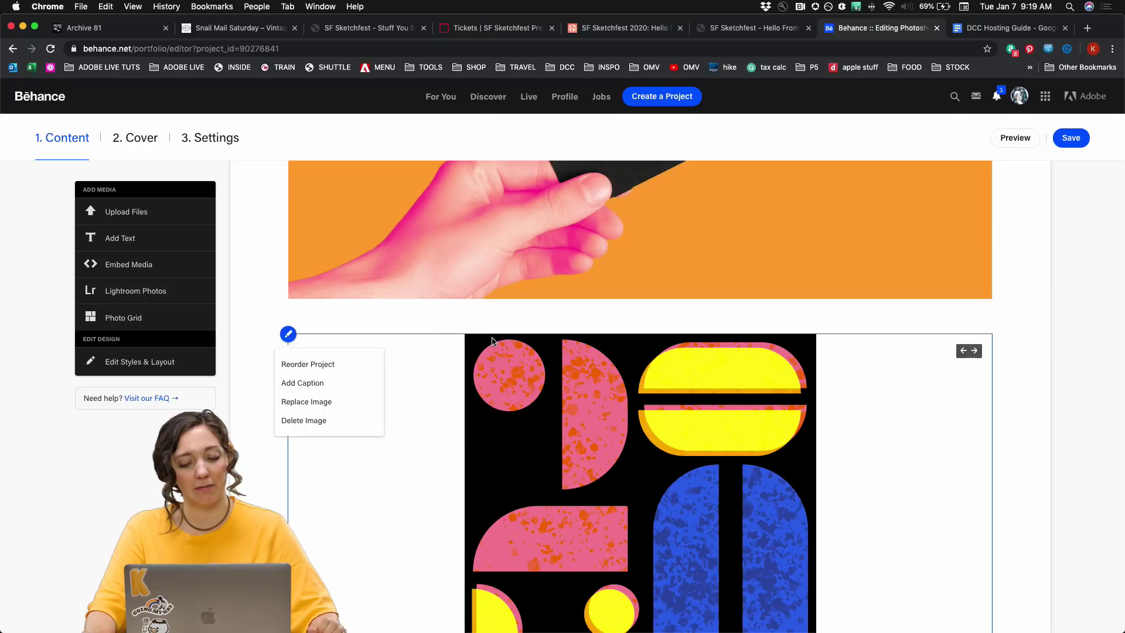
click(264, 288)
scroll(263, 288, up, 7)
scroll(818, 302, down, 6)
scroll(818, 302, down, 5)
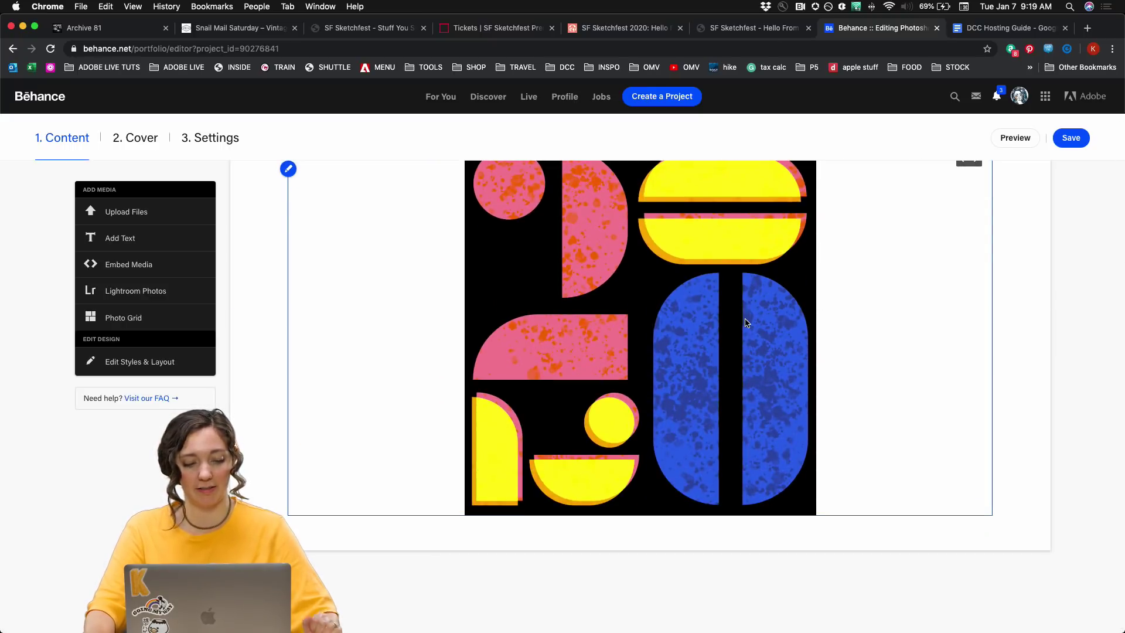
Step: Check the project's discoverability settings for the PSDAILYCHALLENGE keyword and close them without changes
click(208, 140)
click(555, 241)
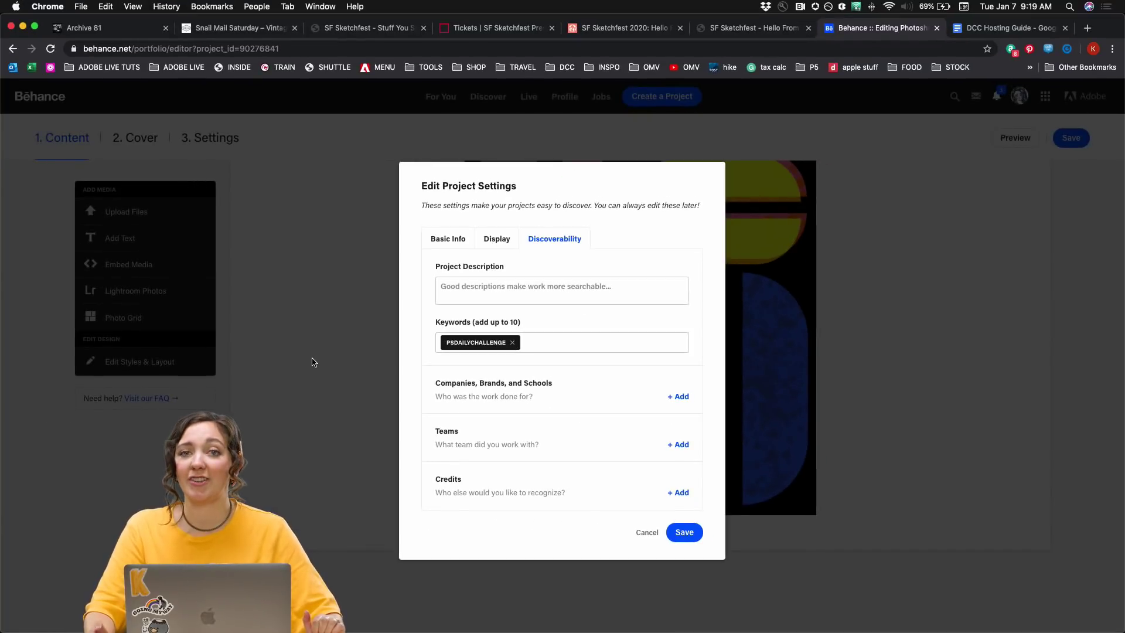
click(300, 352)
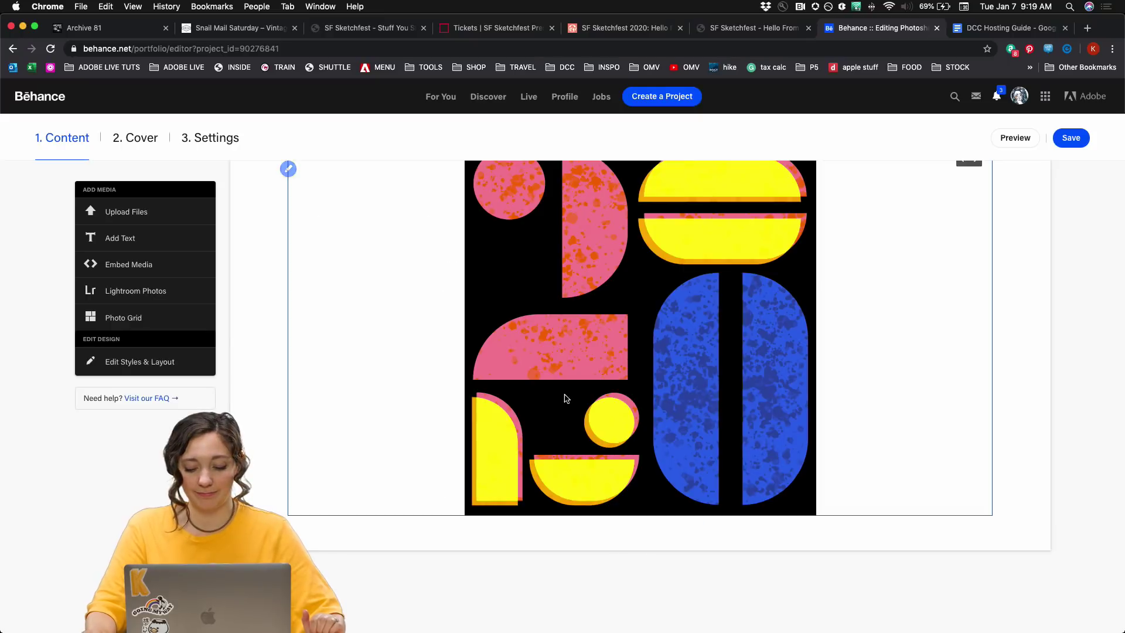
Step: Save the edited Behance project and return to the account's own profile
scroll(501, 338, up, 10)
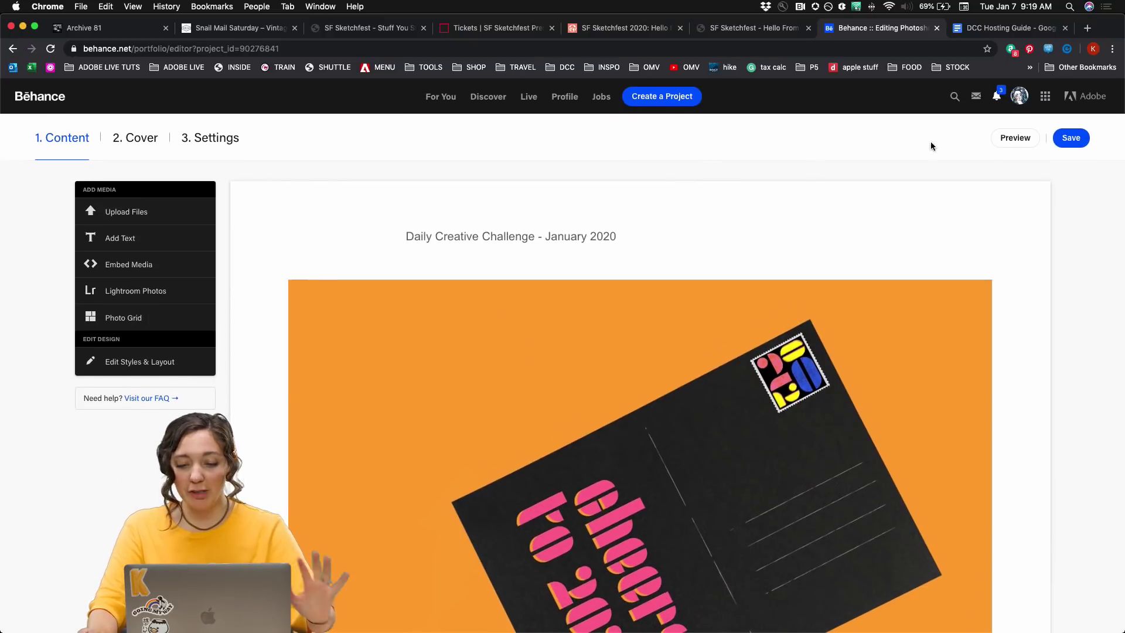
click(1074, 141)
click(564, 100)
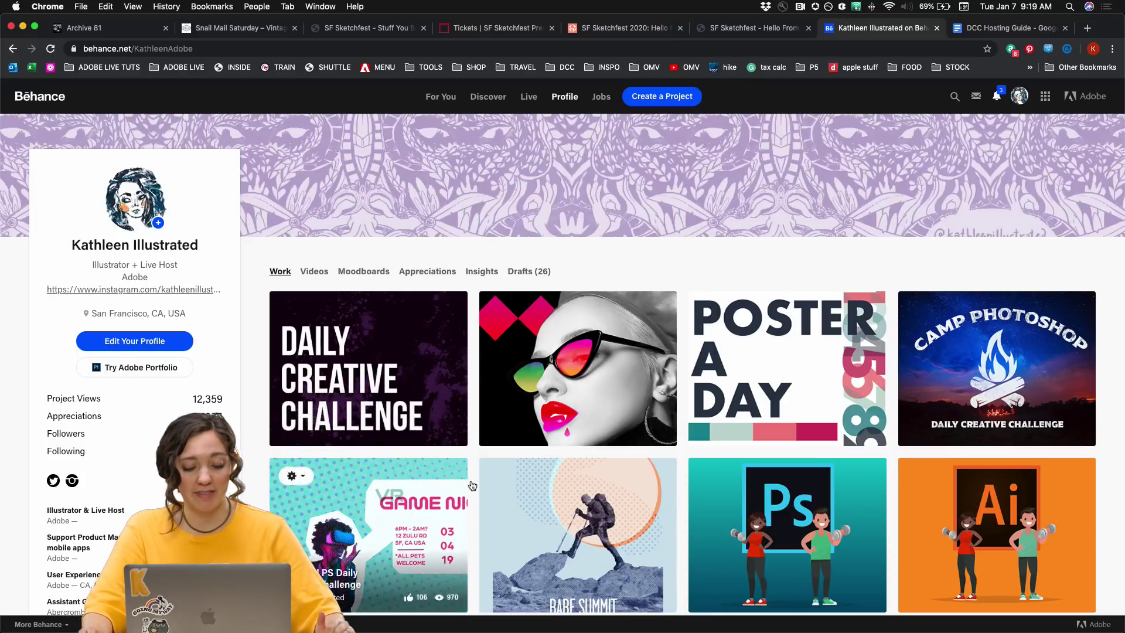
Step: Switch to Discord and attach stamp-day1.png from the Desktop to a new post in the current-challenge channel
mouse_move(524, 629)
click(524, 610)
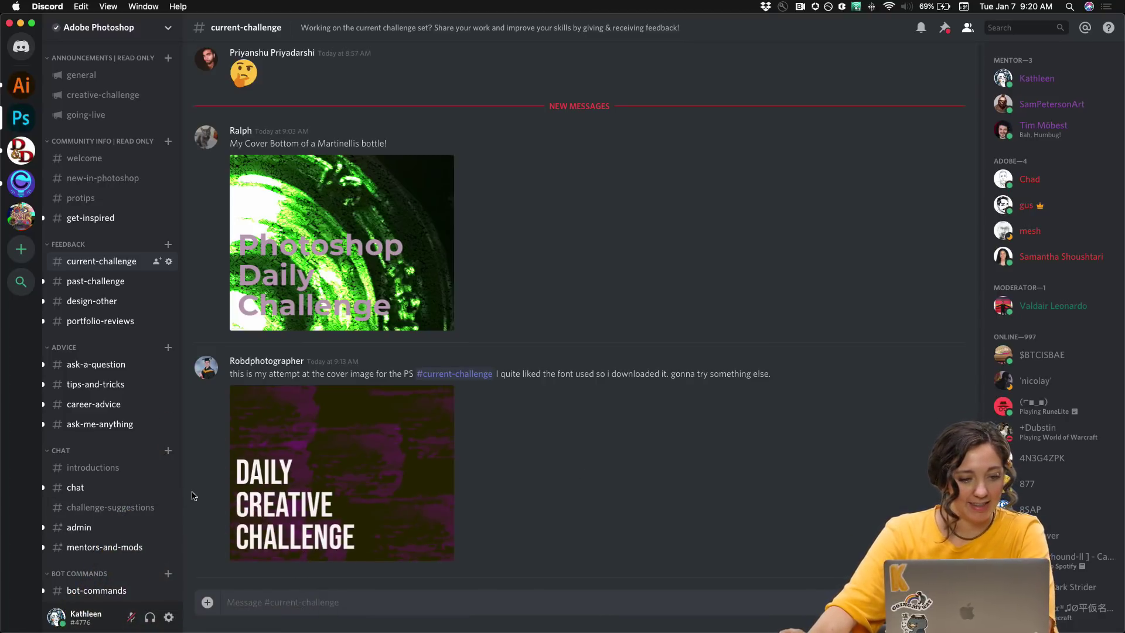
click(206, 603)
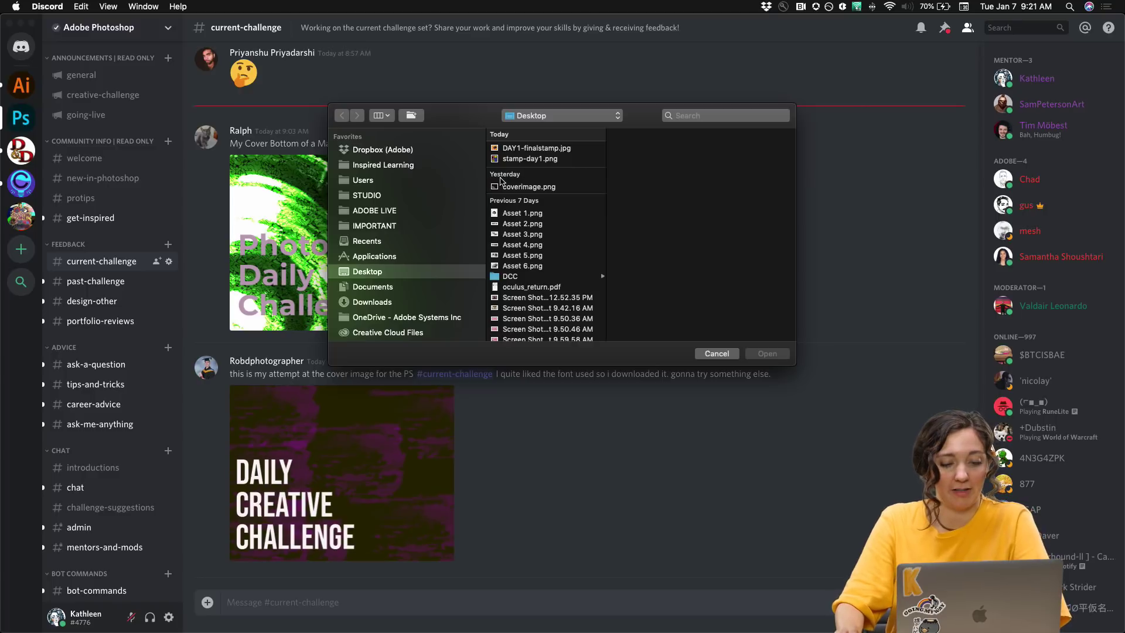
click(521, 158)
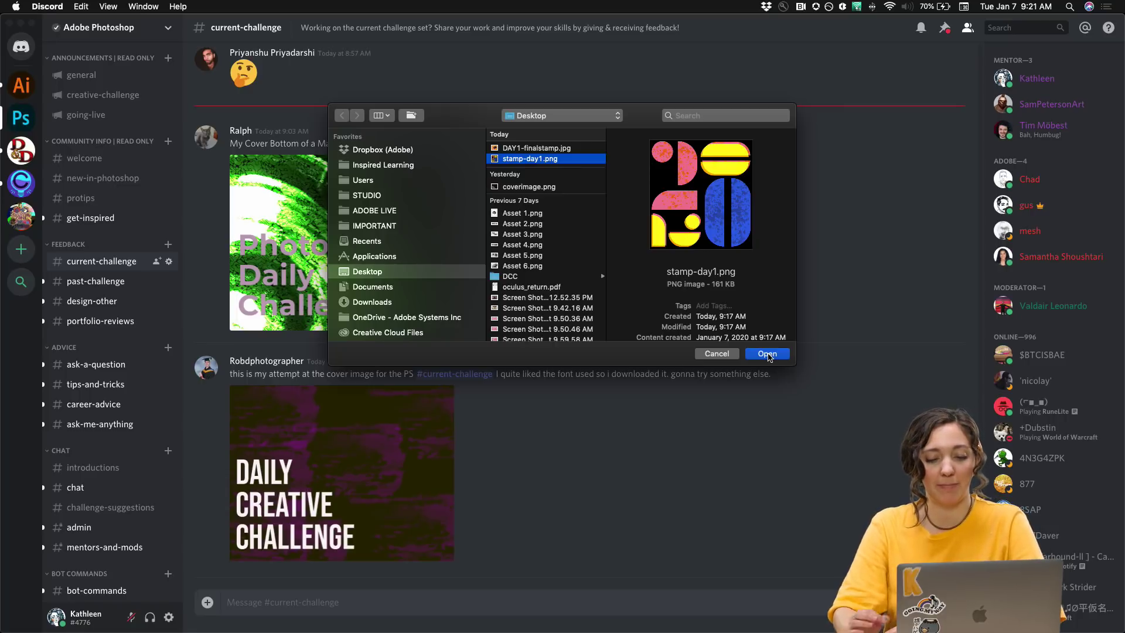
click(768, 353)
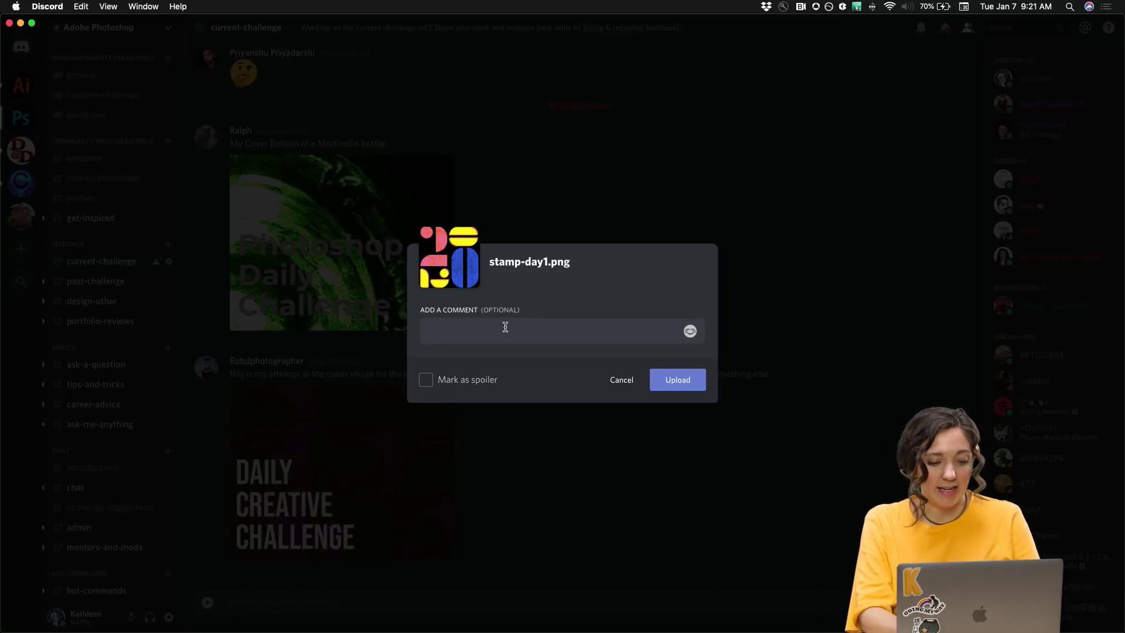
Step: Upload the stamp image with the comment "Do you think the texture is bold enough? Or should I go for a different blend mode? Thanks!"
text(D)
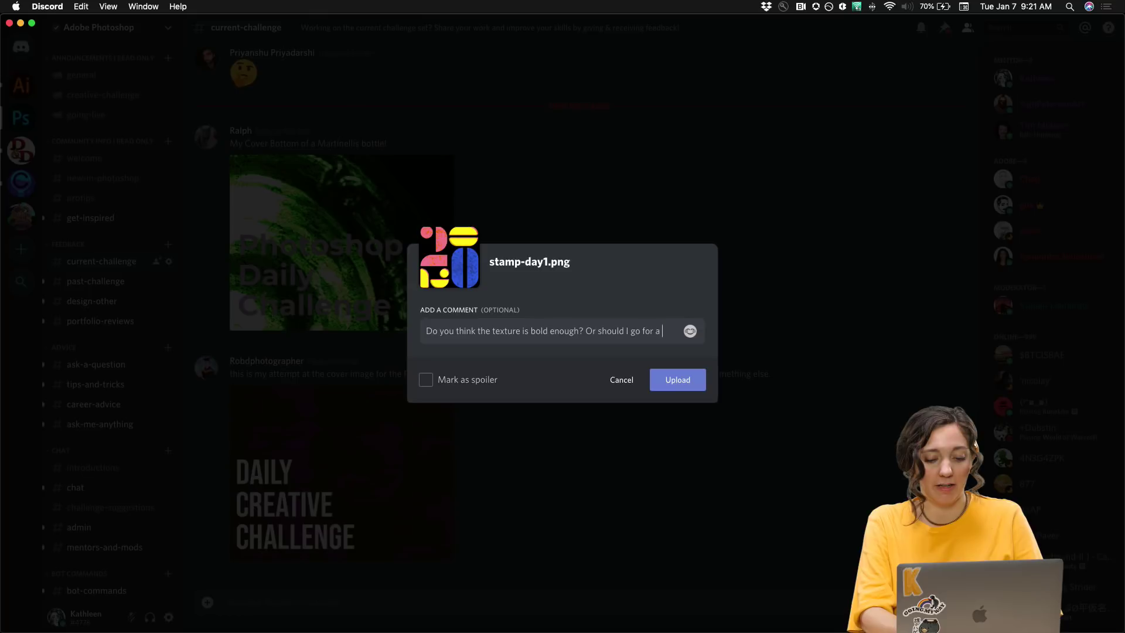
text(different blend mode? Thanks!)
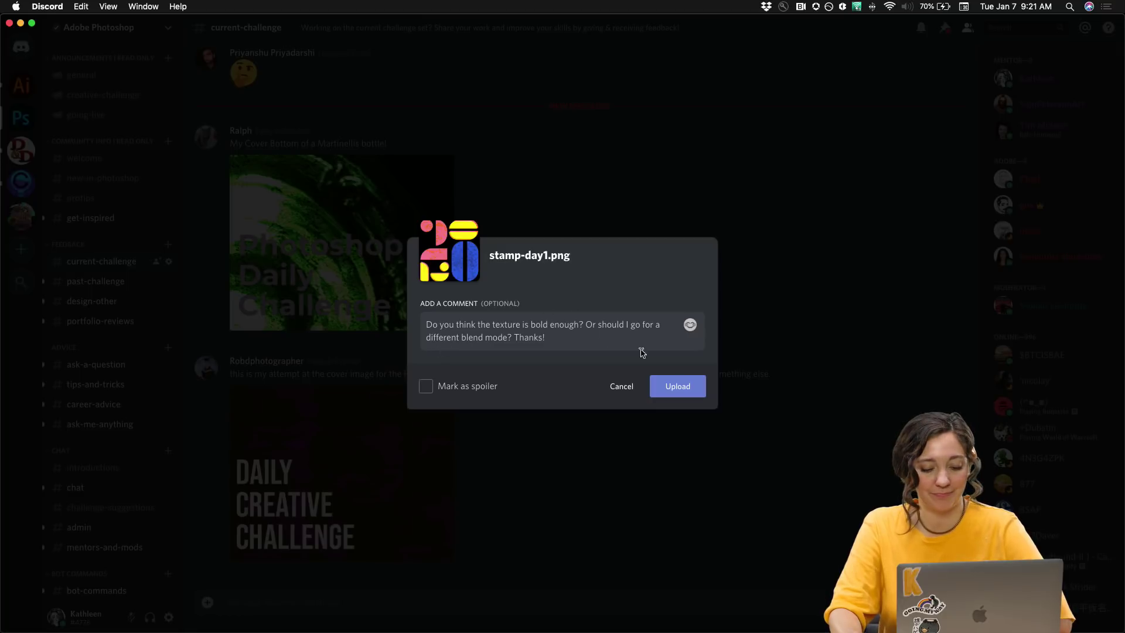
click(674, 387)
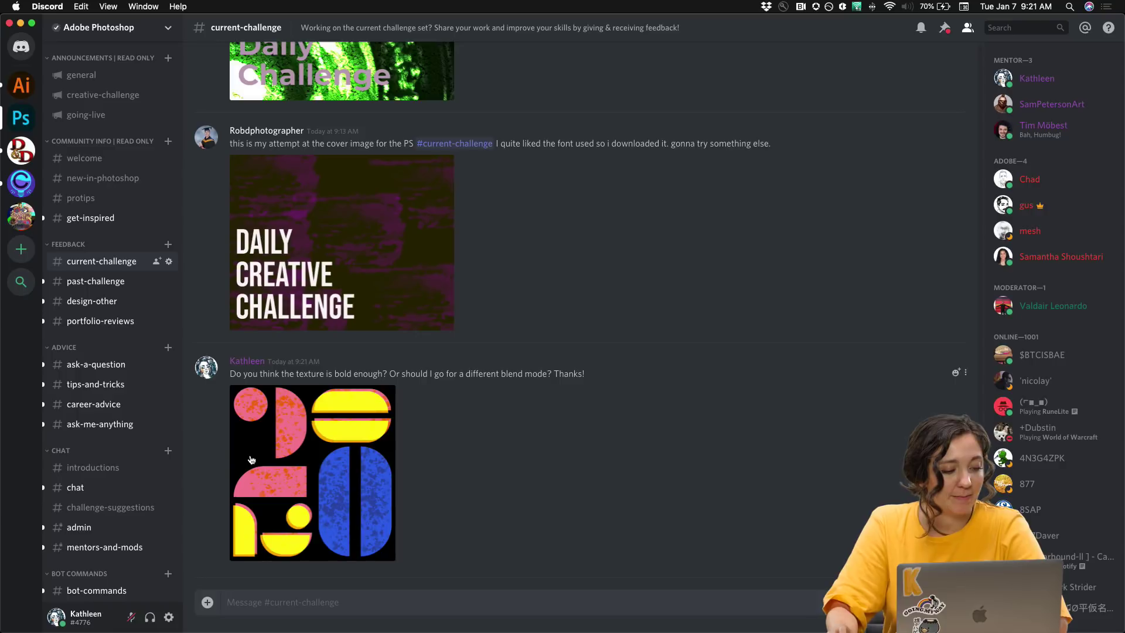
Step: Post a message in the chat channel welcoming the new member by first name and adding "You're in the right place :)"
scroll(94, 463, down, 3)
click(92, 433)
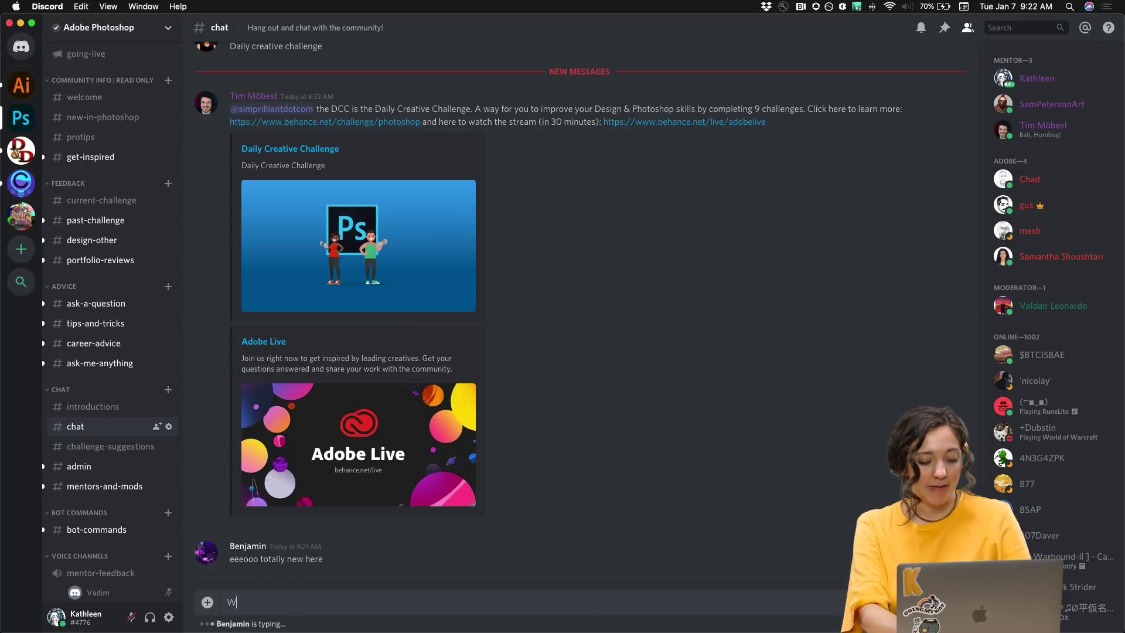
text(Wel)
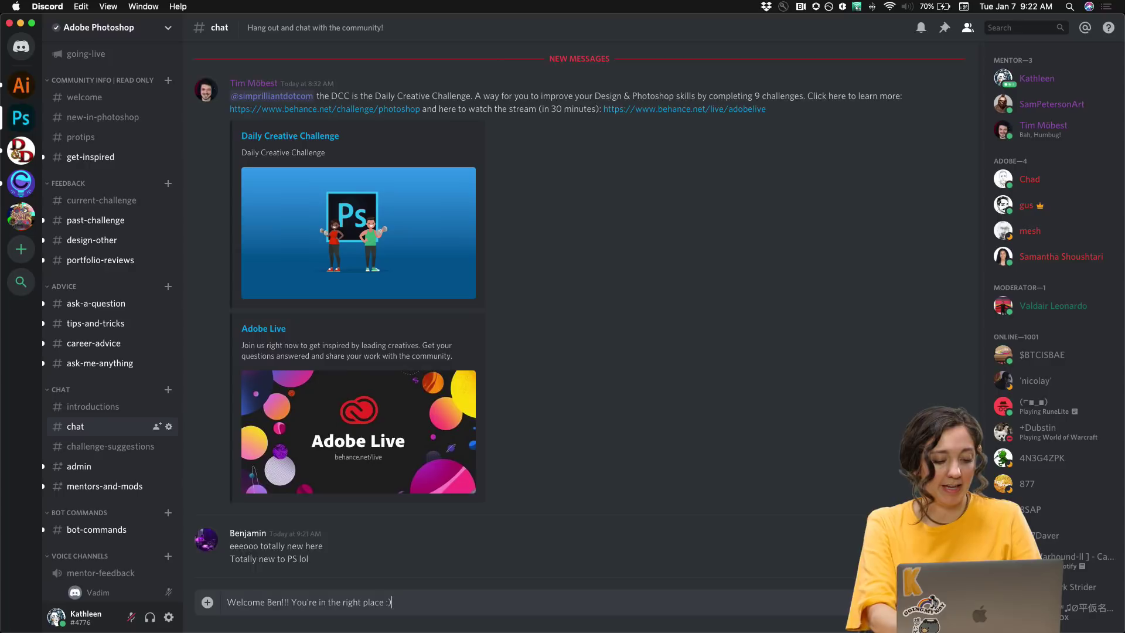
text(come Ben!!! You're in the right place :))
key(Return)
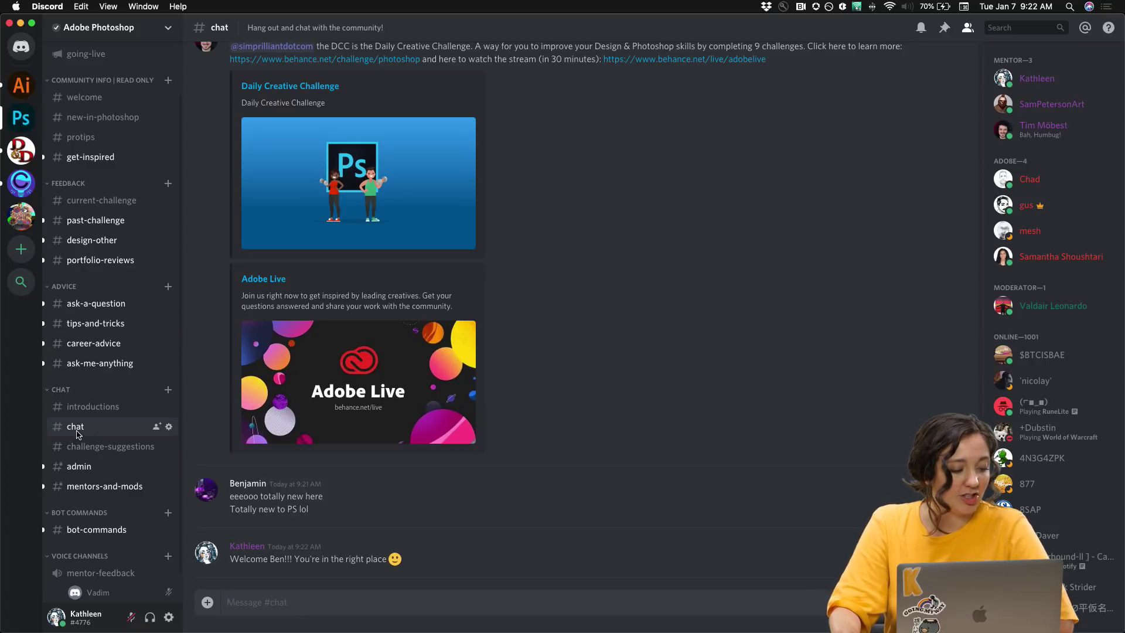
Step: Browse the messages in the ask-a-question, career-advice and past-challenge channels
click(90, 304)
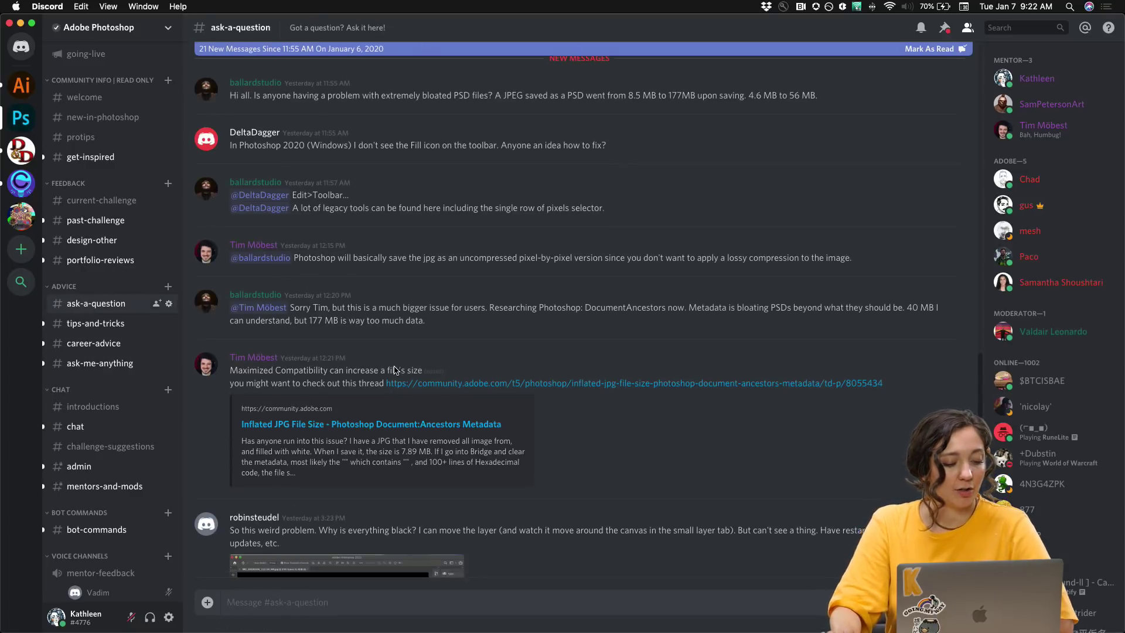
scroll(394, 388, down, 5)
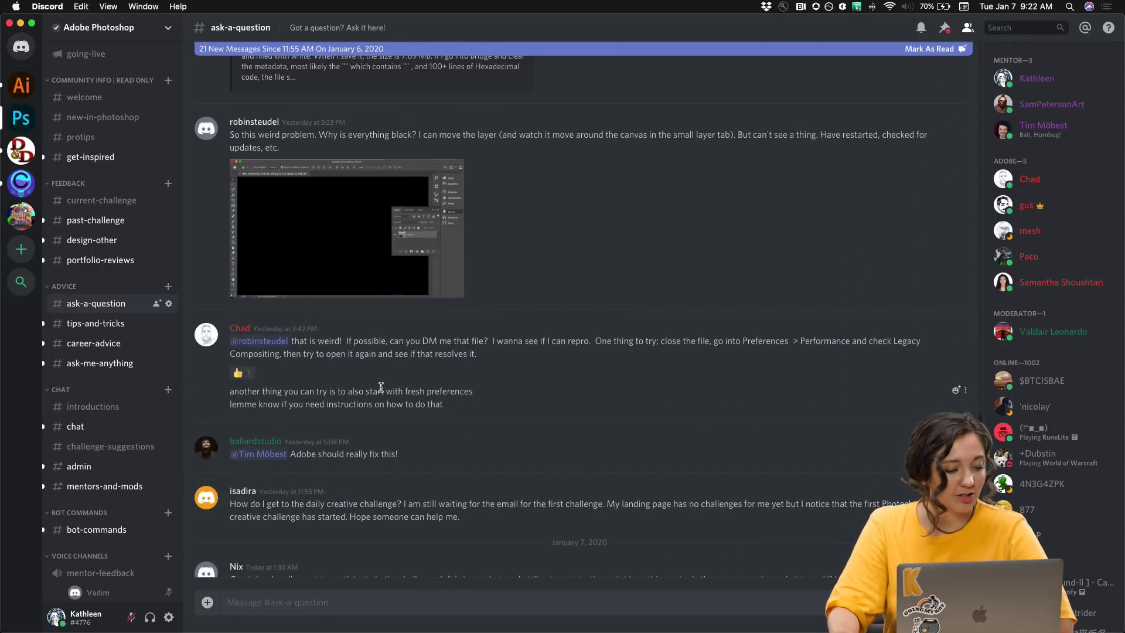
click(90, 344)
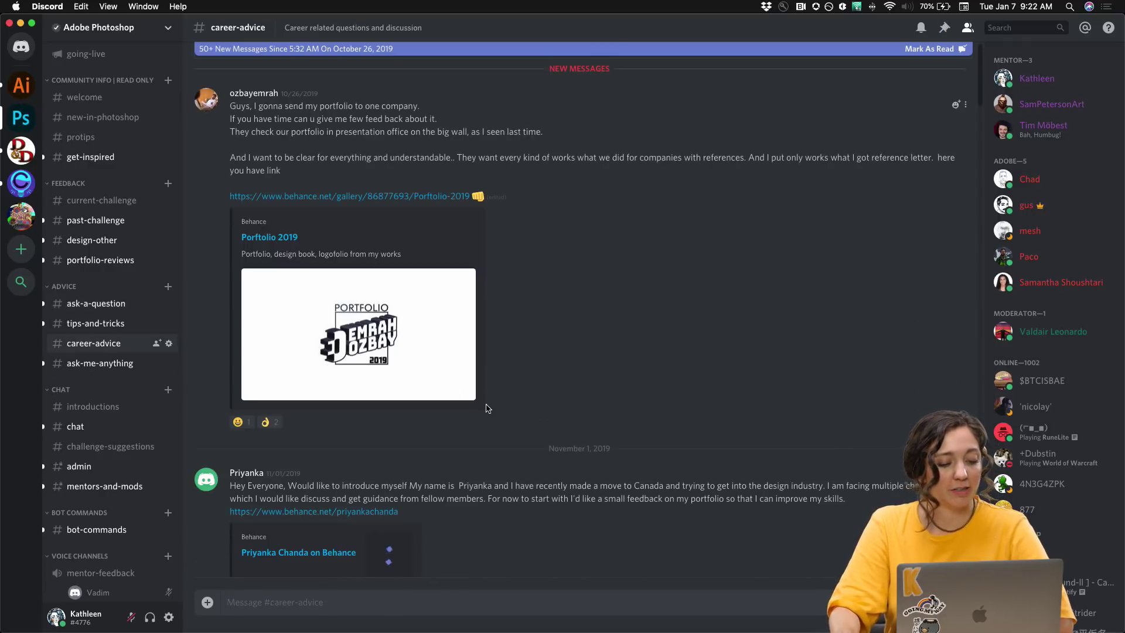
scroll(485, 409, down, 8)
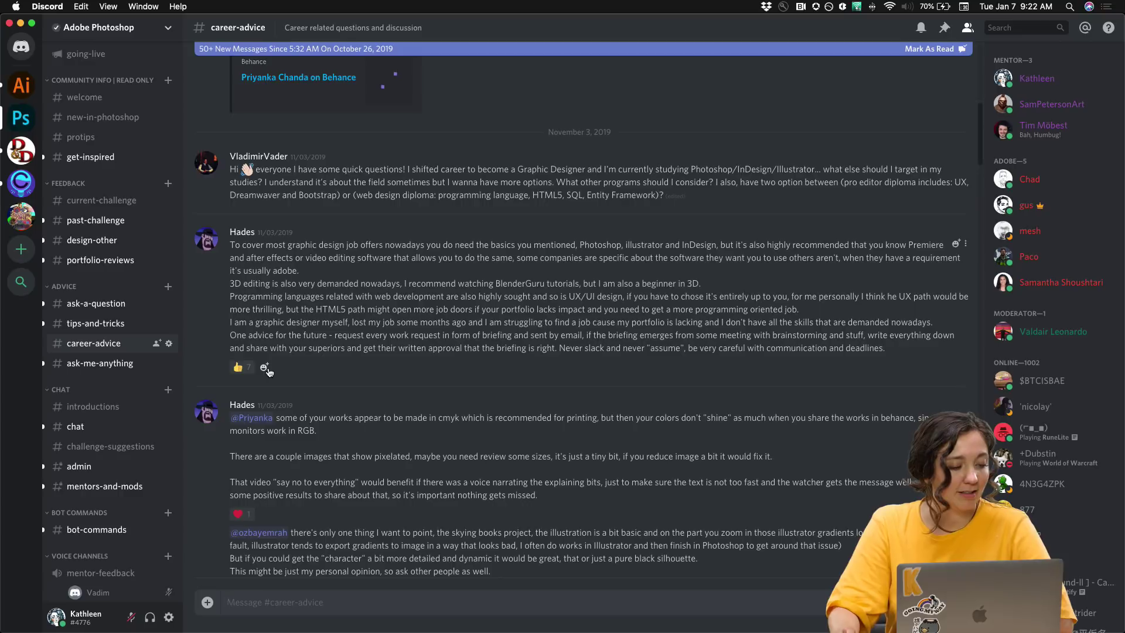
click(77, 221)
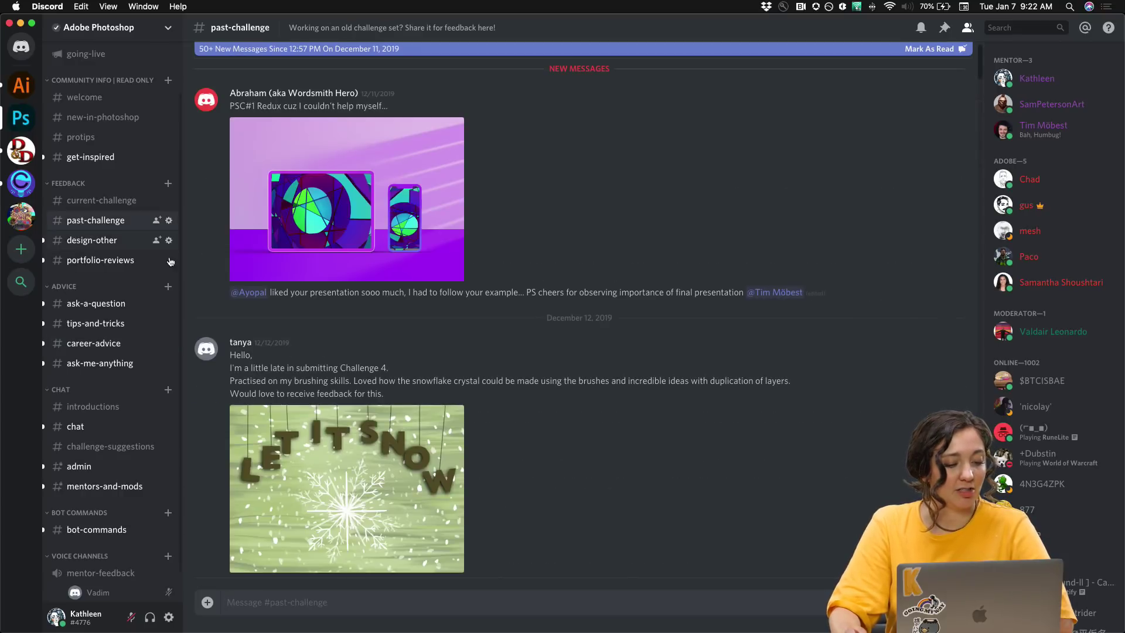
scroll(562, 329, down, 15)
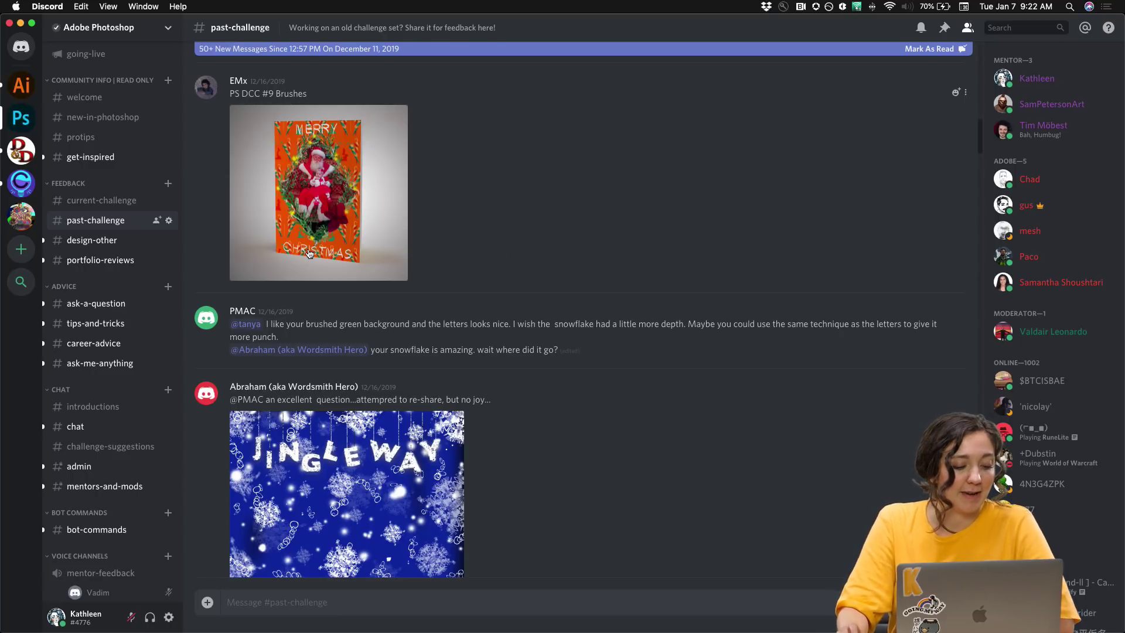
Step: Switch to Chrome and open bit.ly/PSentries to browse the Behance projects submitted for the challenge
click(263, 610)
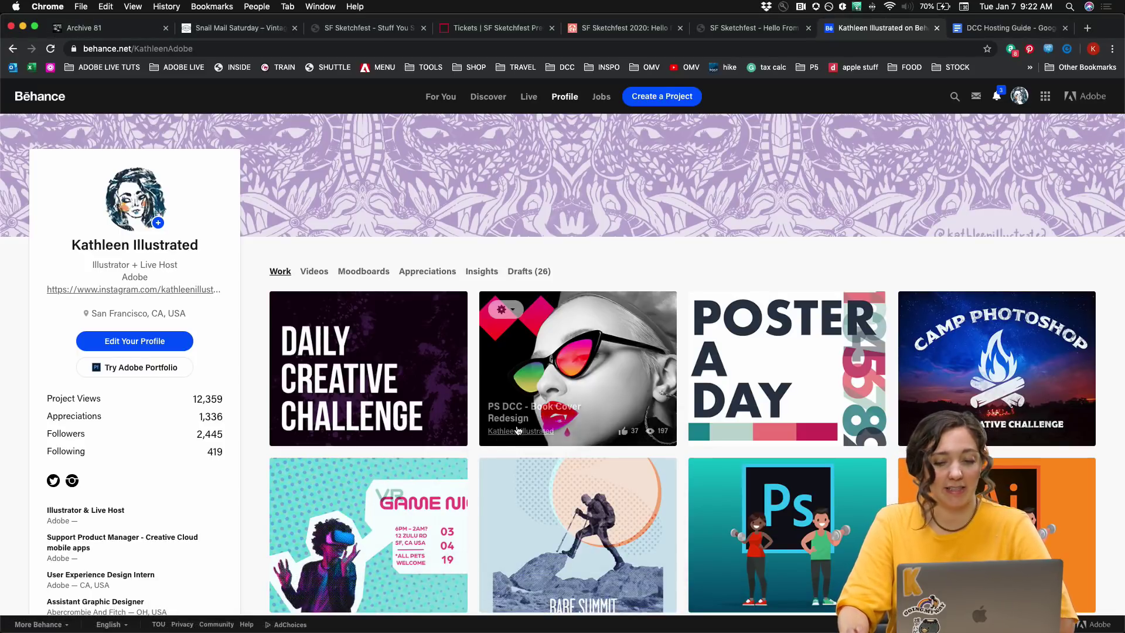
click(954, 97)
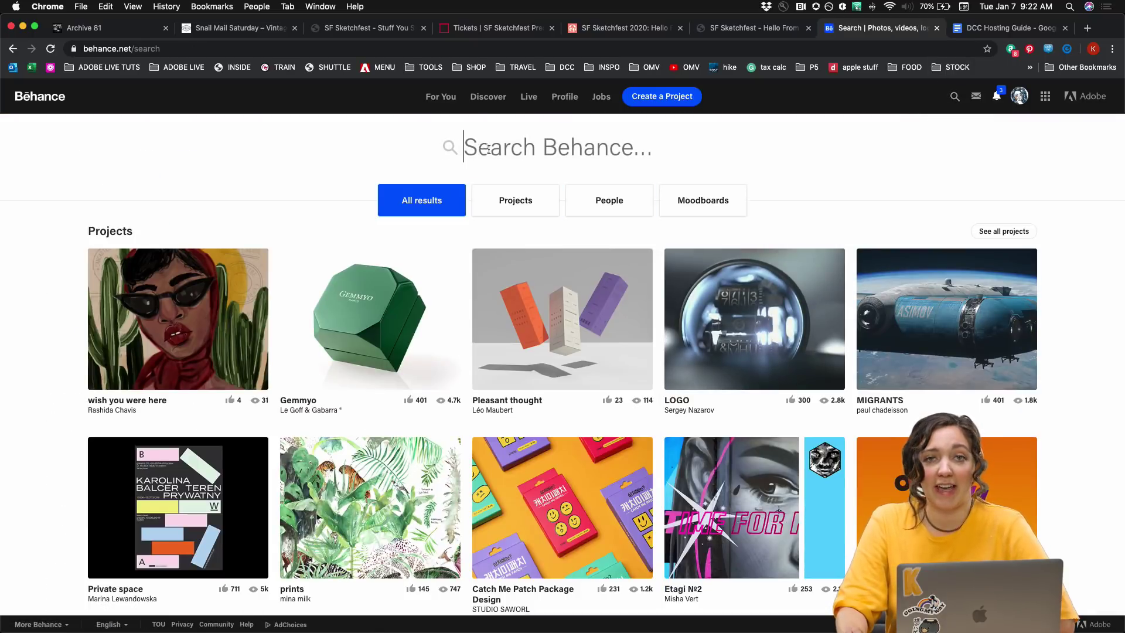
click(430, 48)
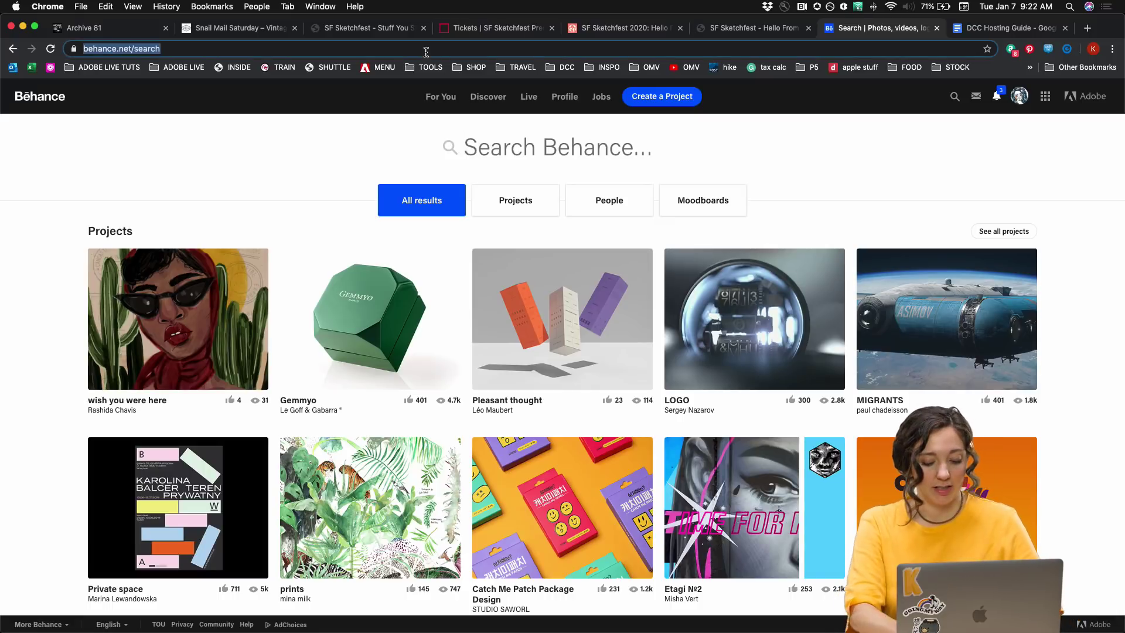
text(bit.ly/PSentries)
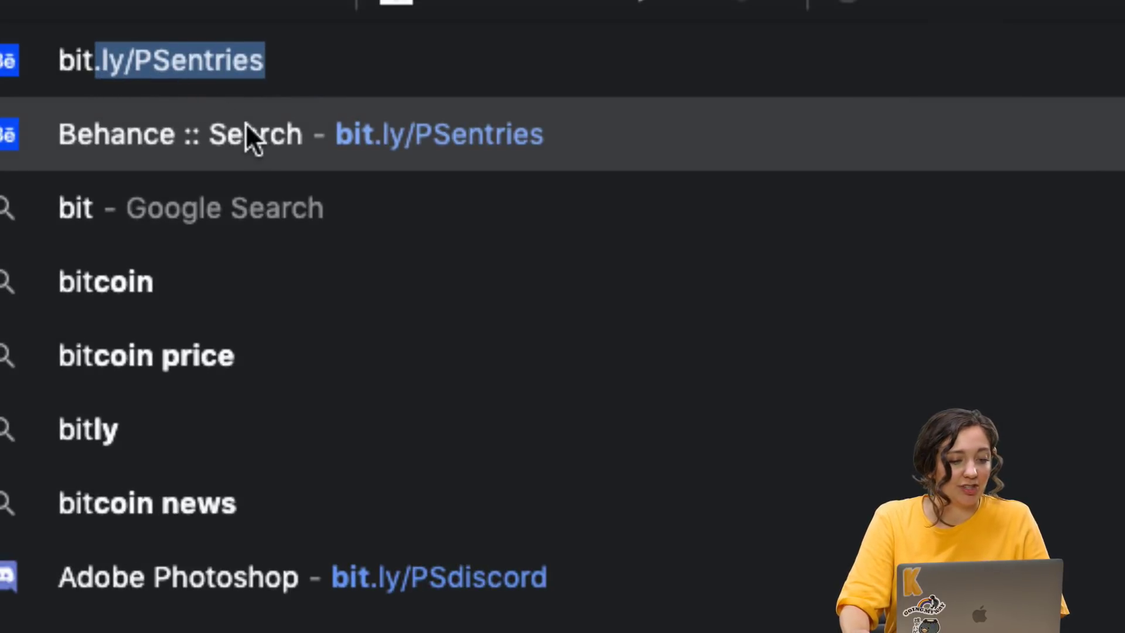
click(250, 133)
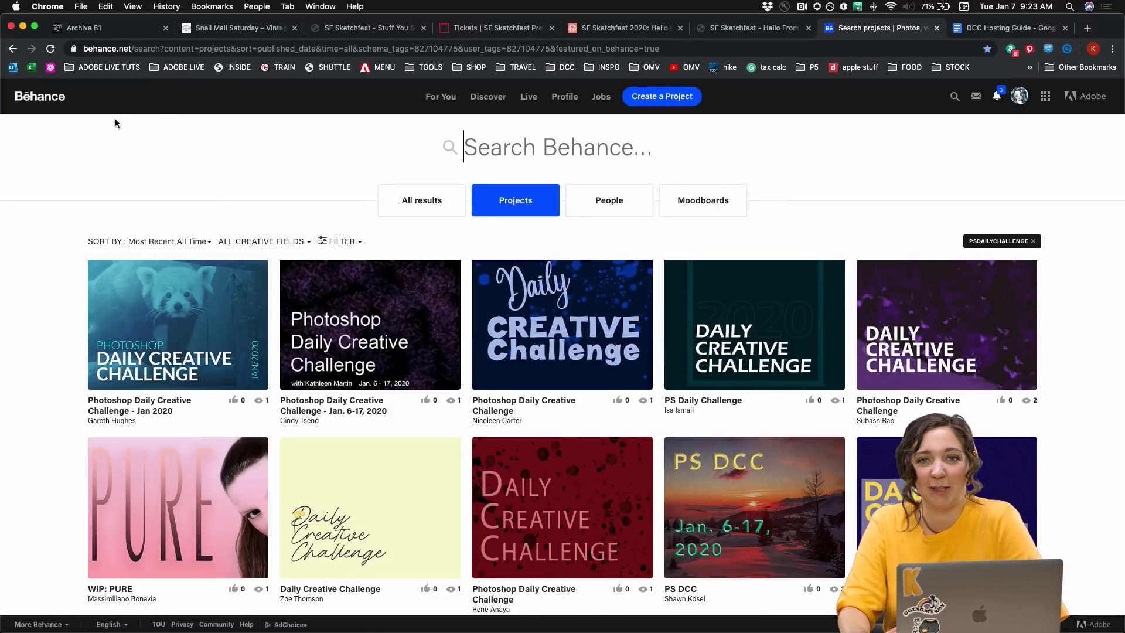
scroll(78, 247, down, 1)
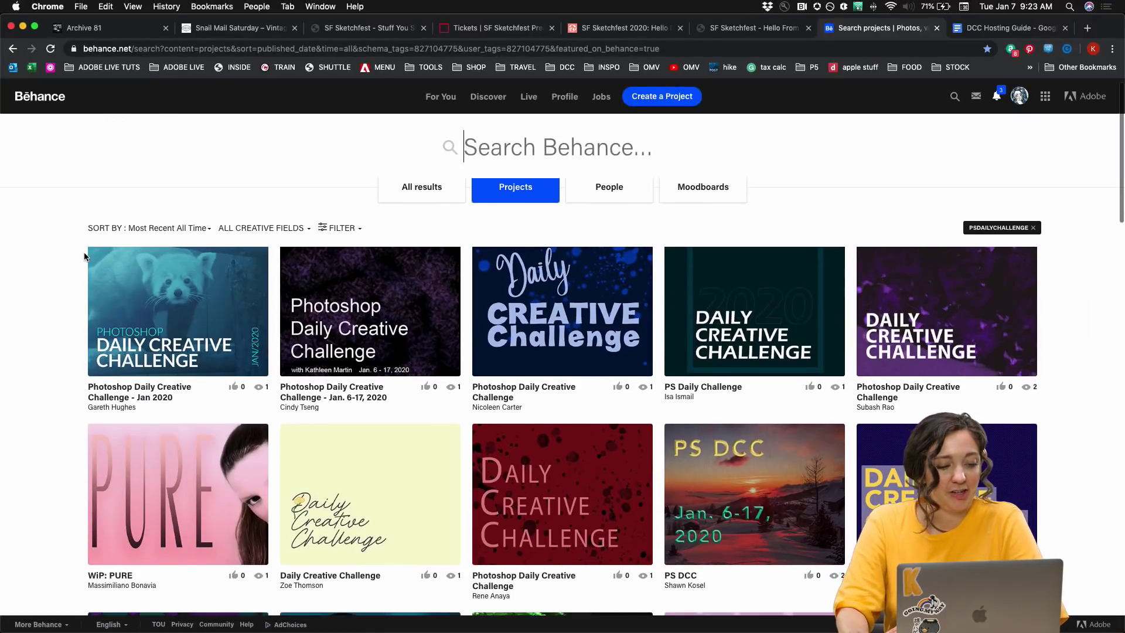
scroll(86, 253, down, 3)
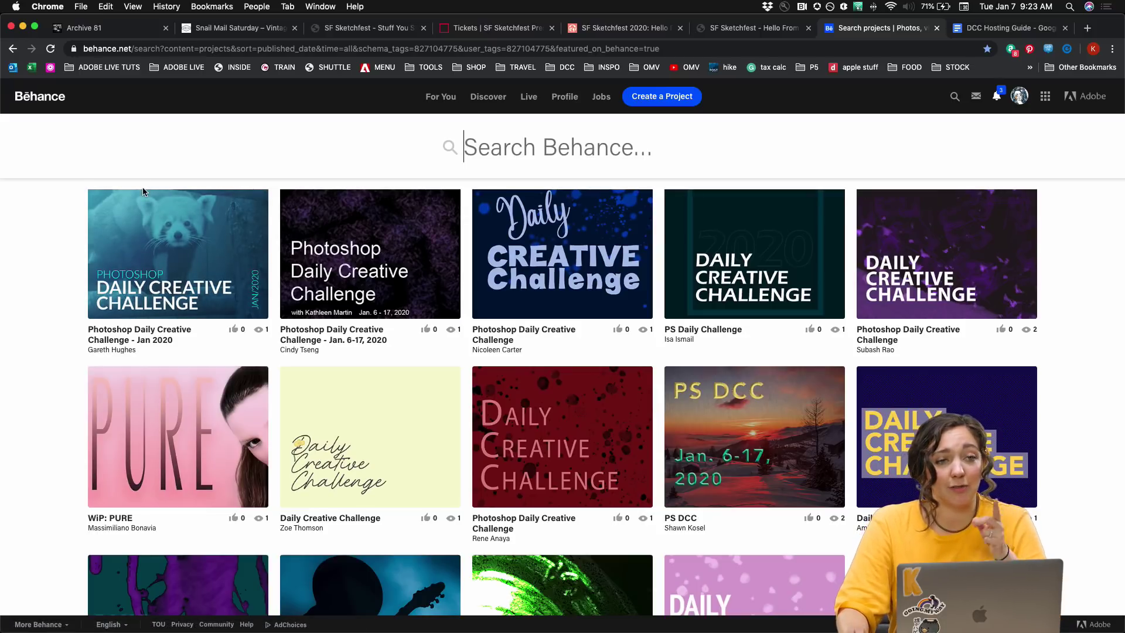
Step: Switch to Photoshop and set the blend mode of the splatter texture on Layer 1 in Rectangle 1.psb to Screen
click(424, 610)
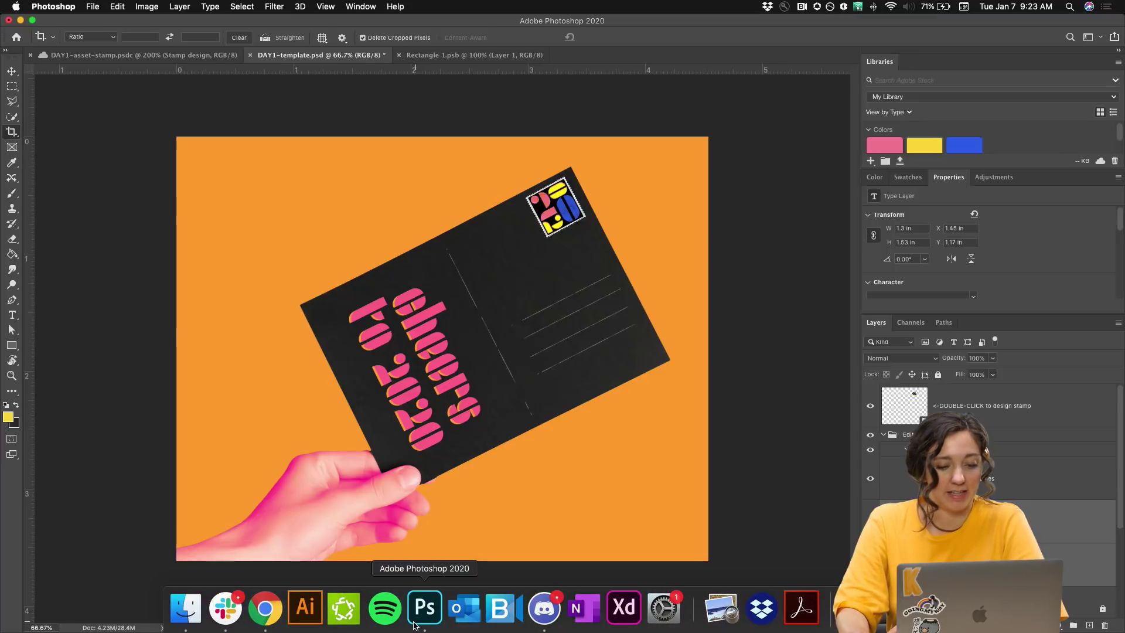
click(472, 55)
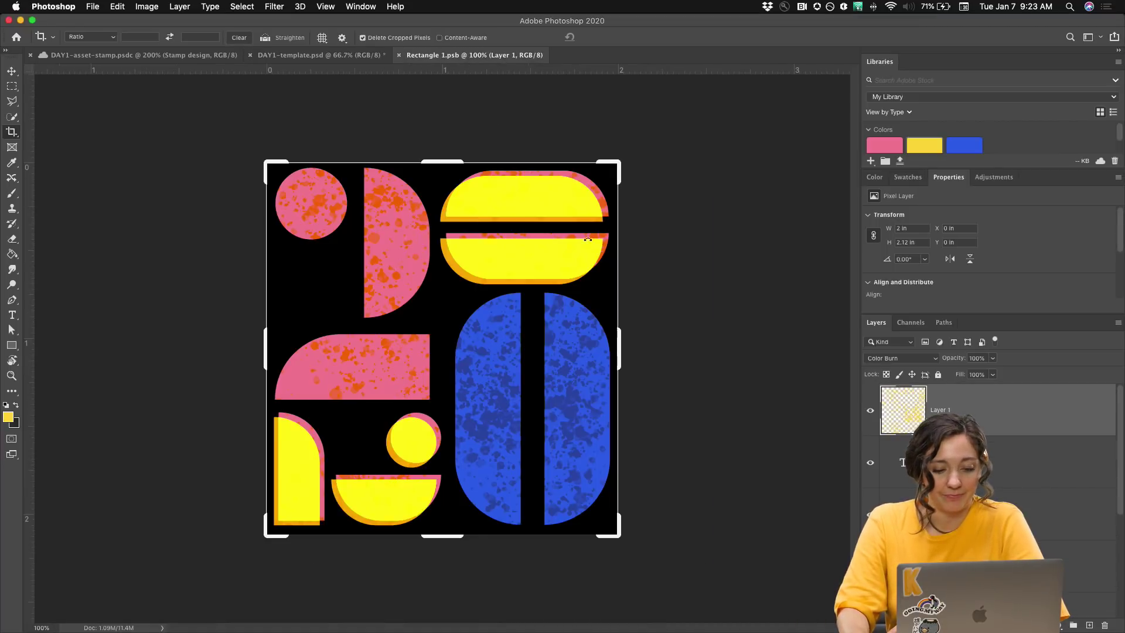
key(v)
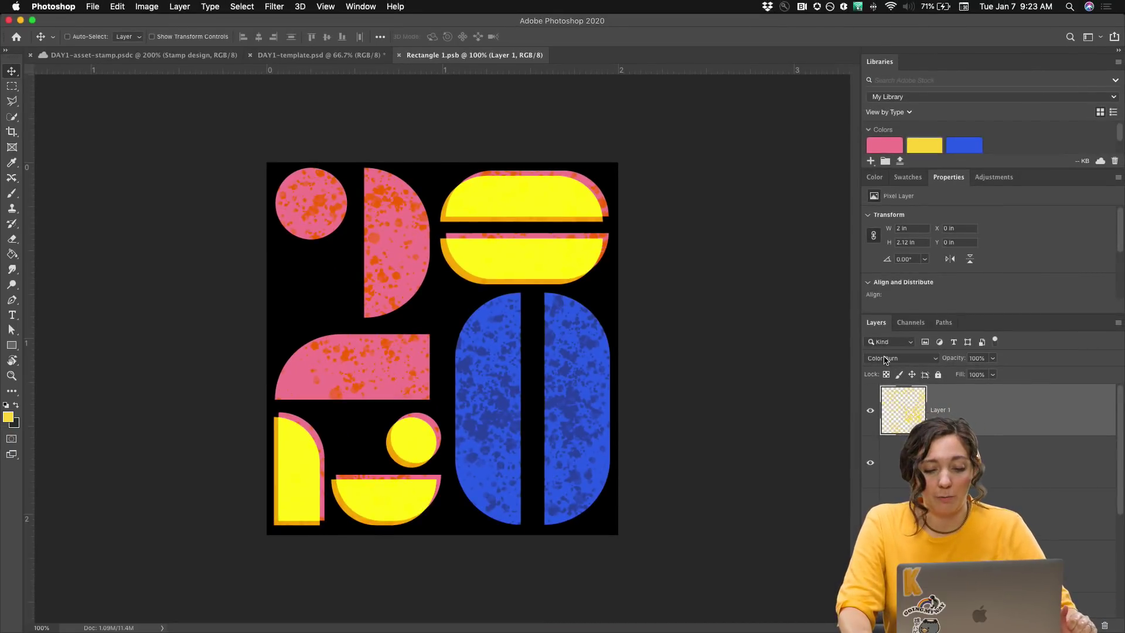
click(890, 362)
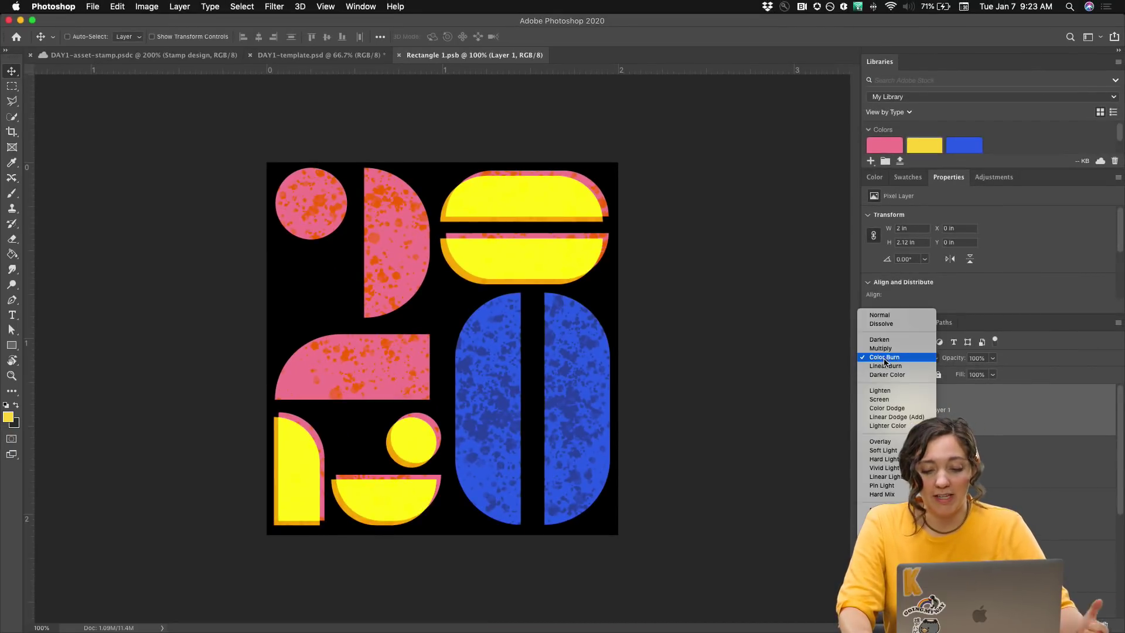
click(875, 399)
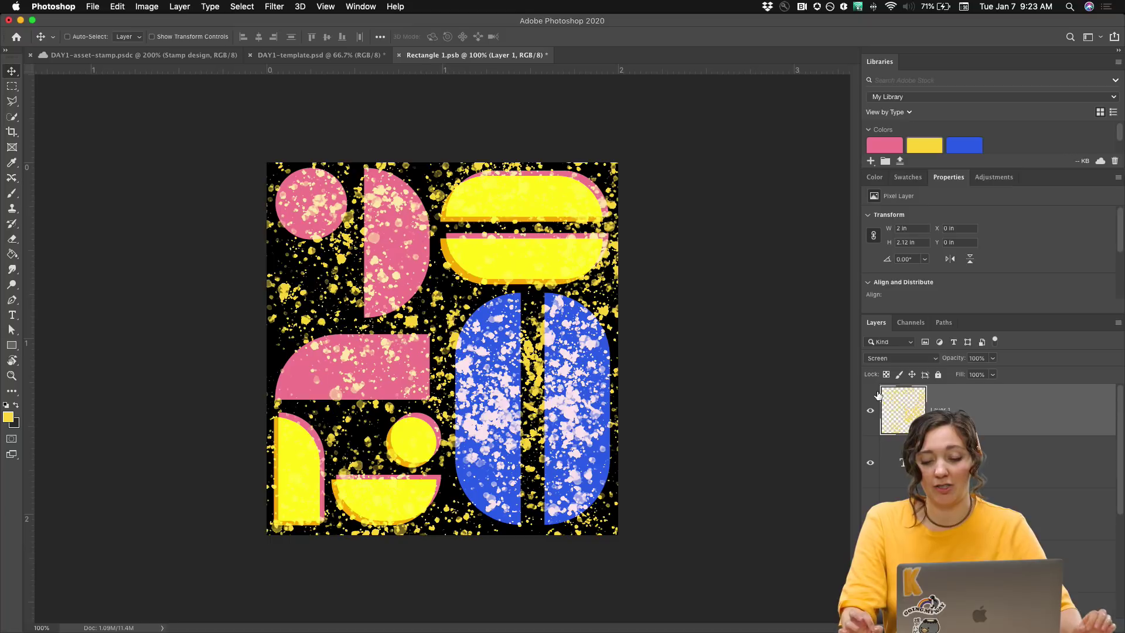
Step: Group all the text layers, from the uppermost 0 down to PLACEHOLDER TEXT, into one layer group between Layer 1 and BACKGROUND COLOR
click(977, 464)
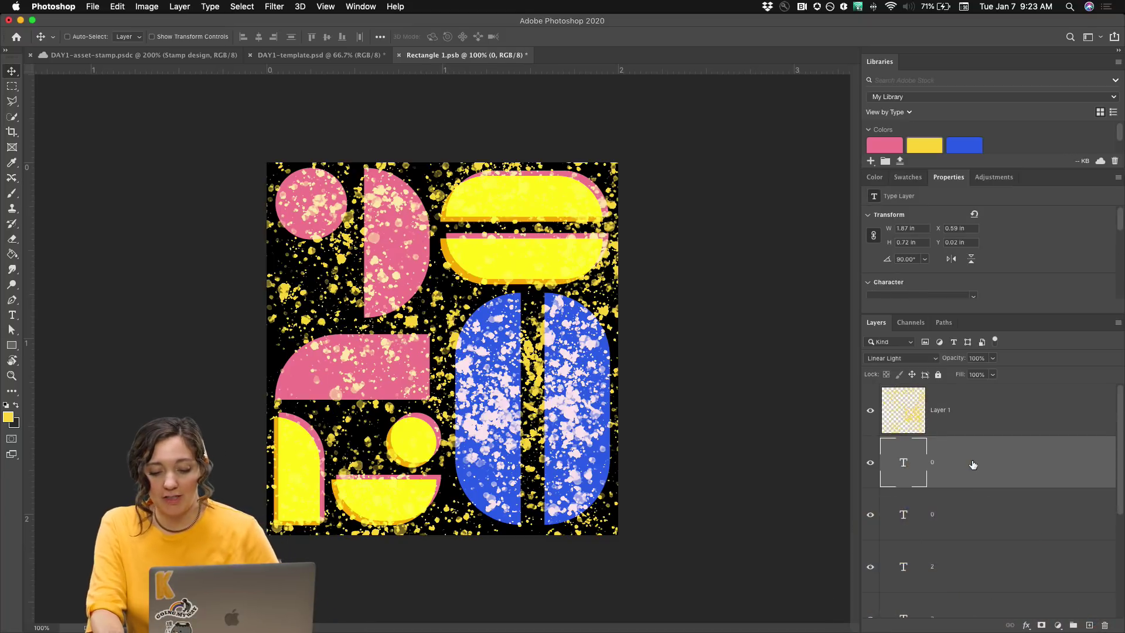
scroll(973, 464, down, 2)
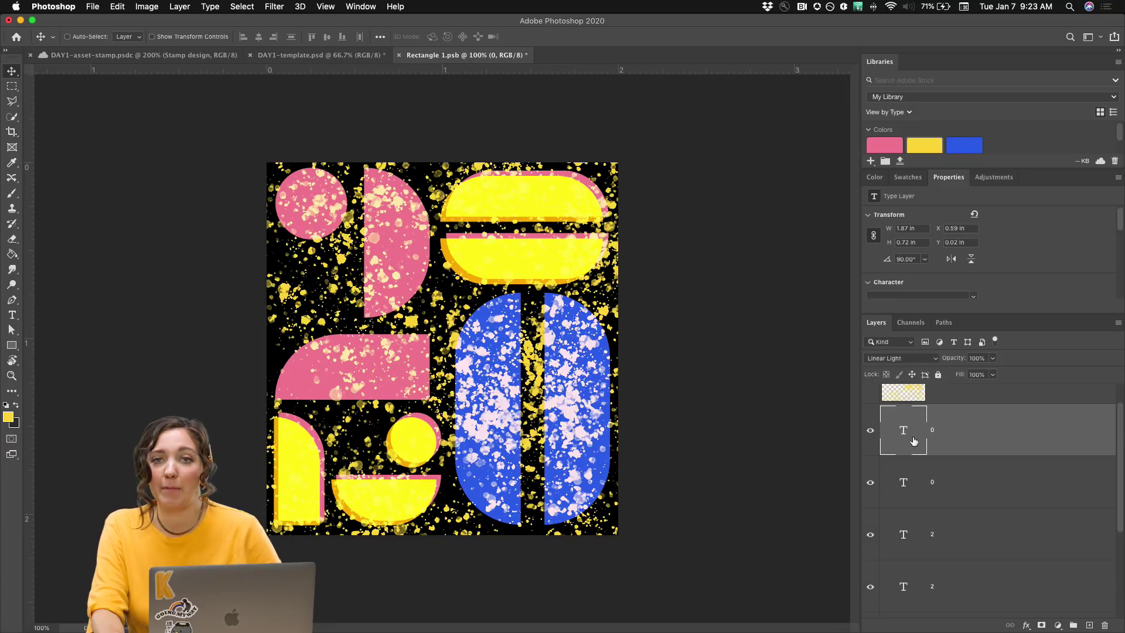
scroll(929, 440, down, 6)
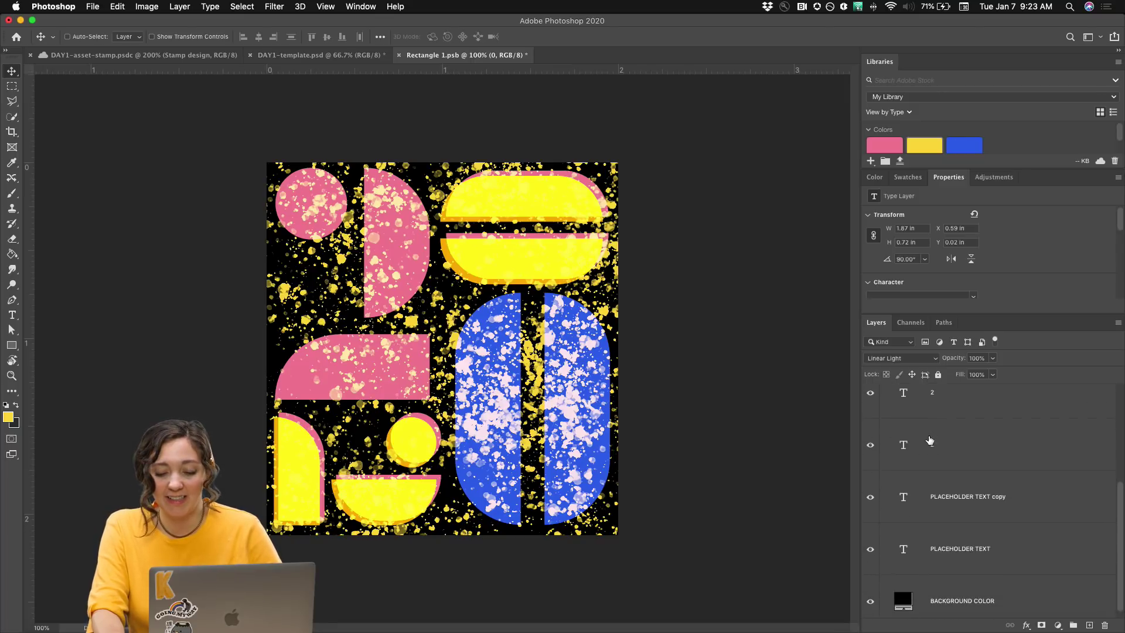
scroll(941, 488, down, 2)
shift+click(964, 544)
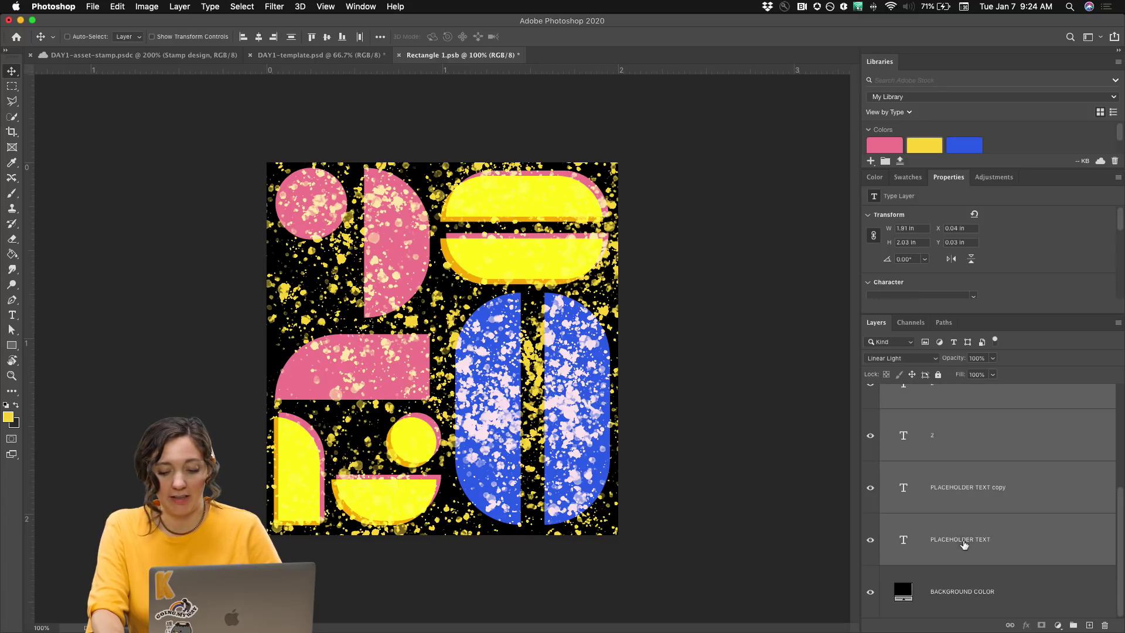
scroll(963, 540, up, 8)
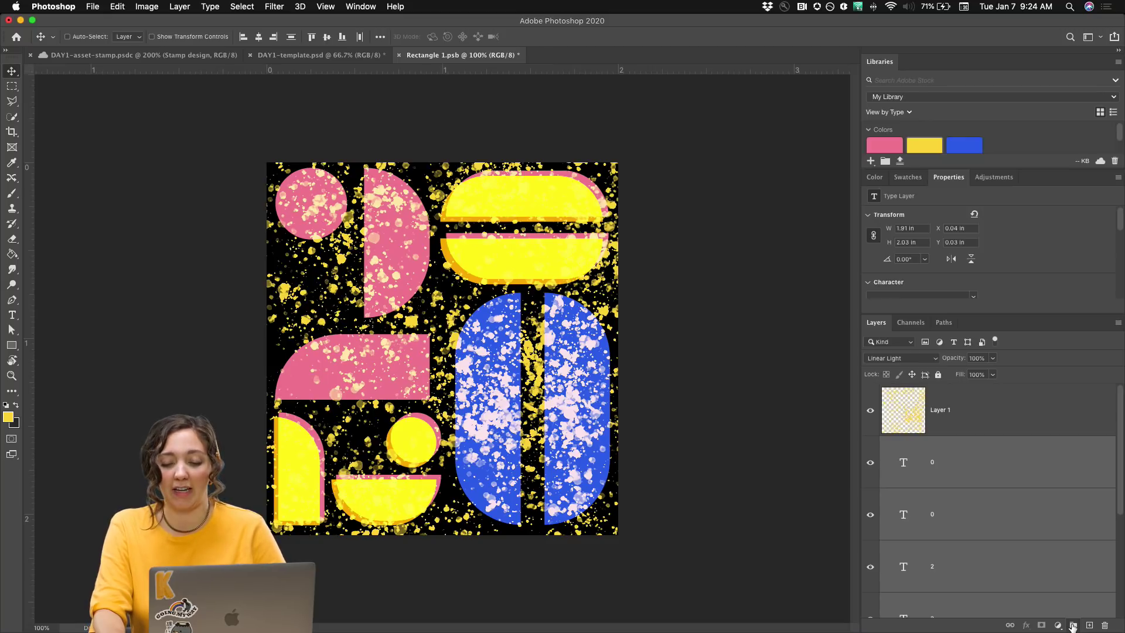
click(1073, 626)
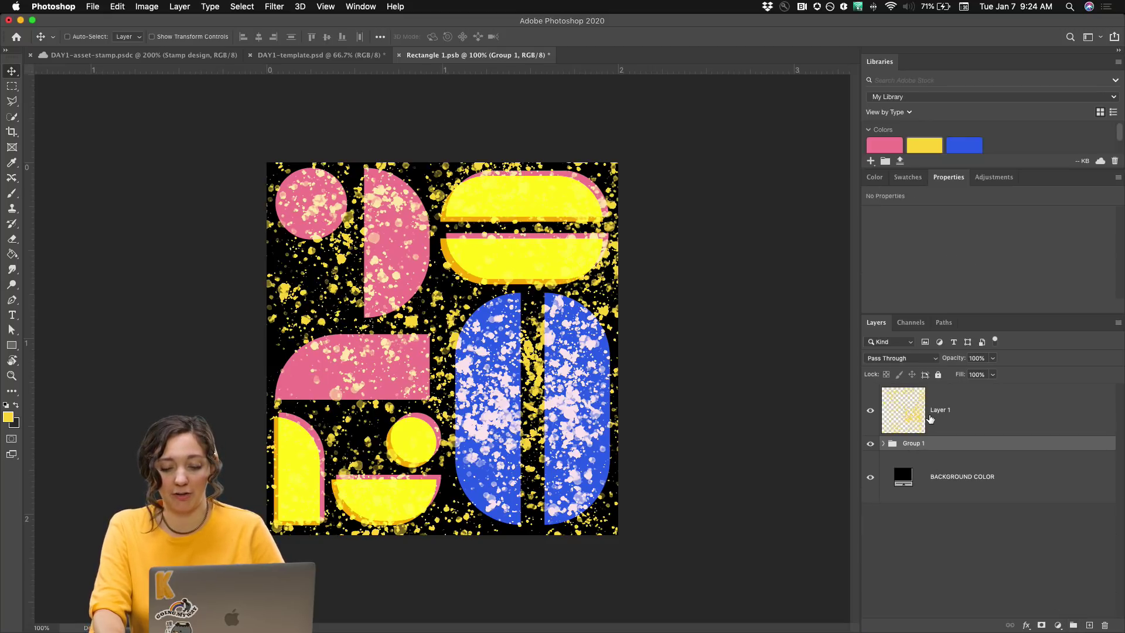
Step: Toggle the visibility of the text group and of the splatter texture on Layer 1 to compare the two
click(871, 444)
click(871, 444)
click(870, 411)
click(871, 444)
click(872, 444)
click(871, 411)
Step: Clip the splatter texture on Layer 1 to the text group, releasing and reapplying the clipping mask to compare the result
click(893, 413)
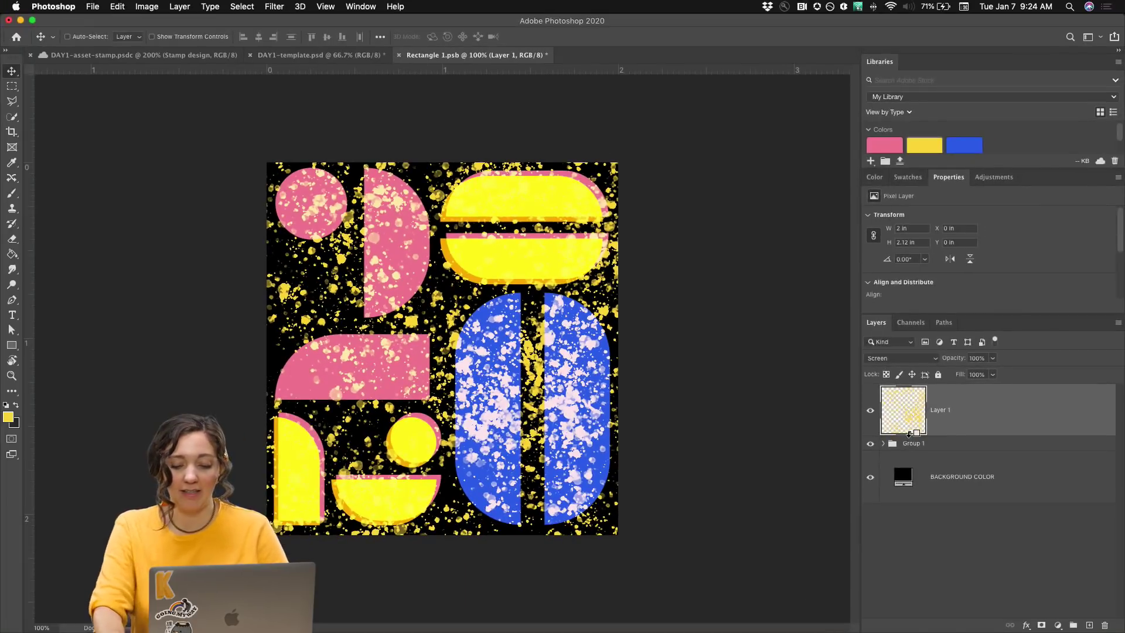
alt+drag(907, 470, 898, 439)
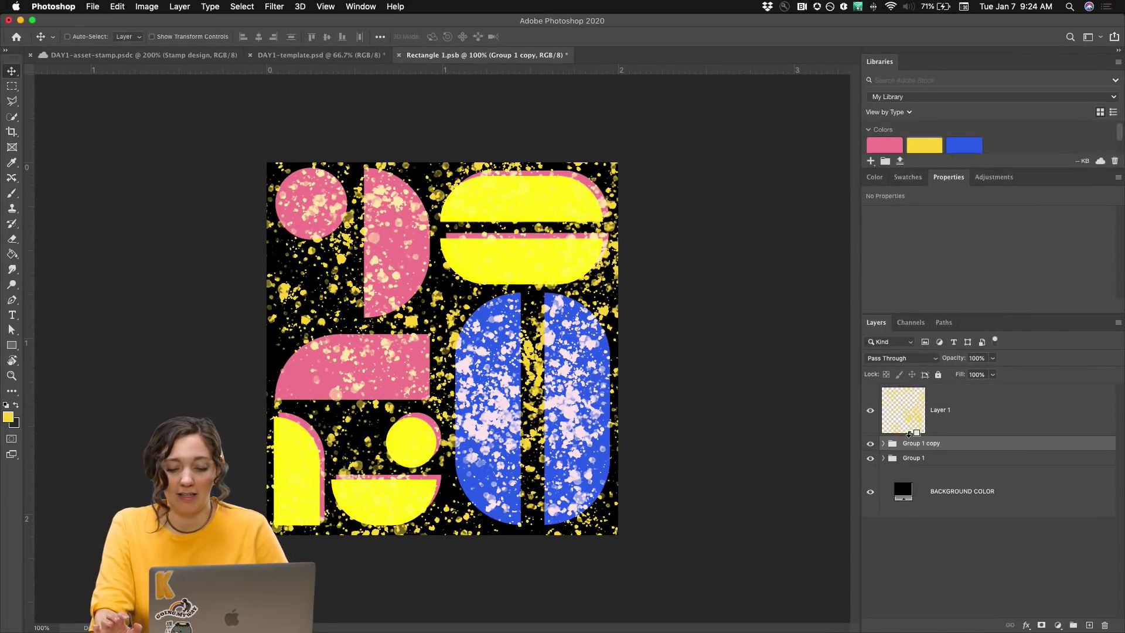
key(super+z)
click(909, 432)
alt+click(908, 432)
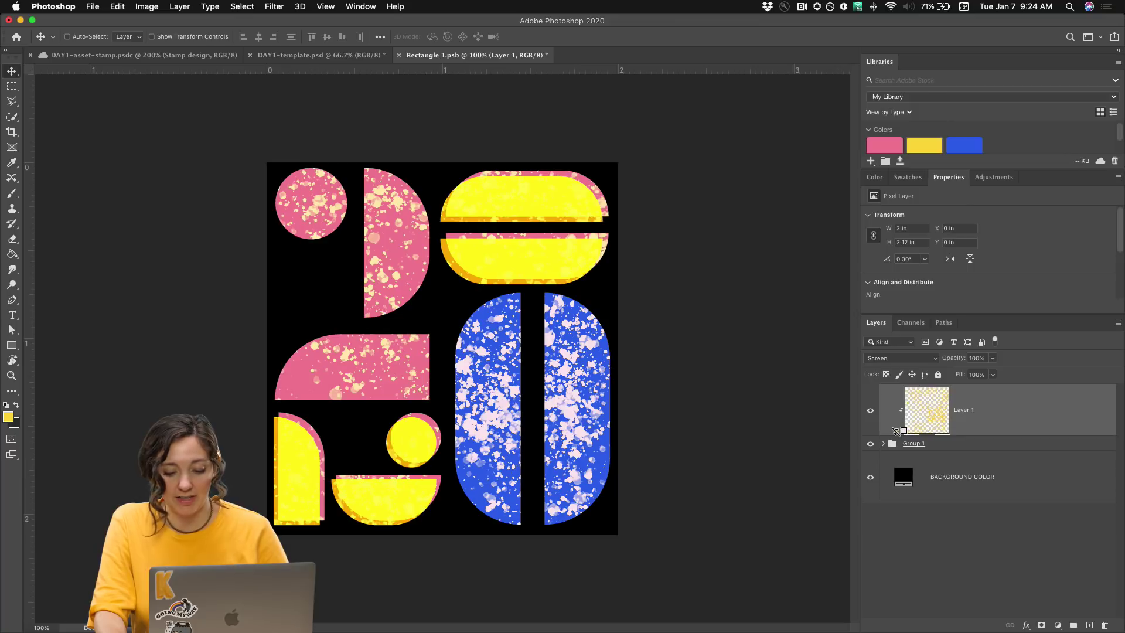
alt+click(895, 431)
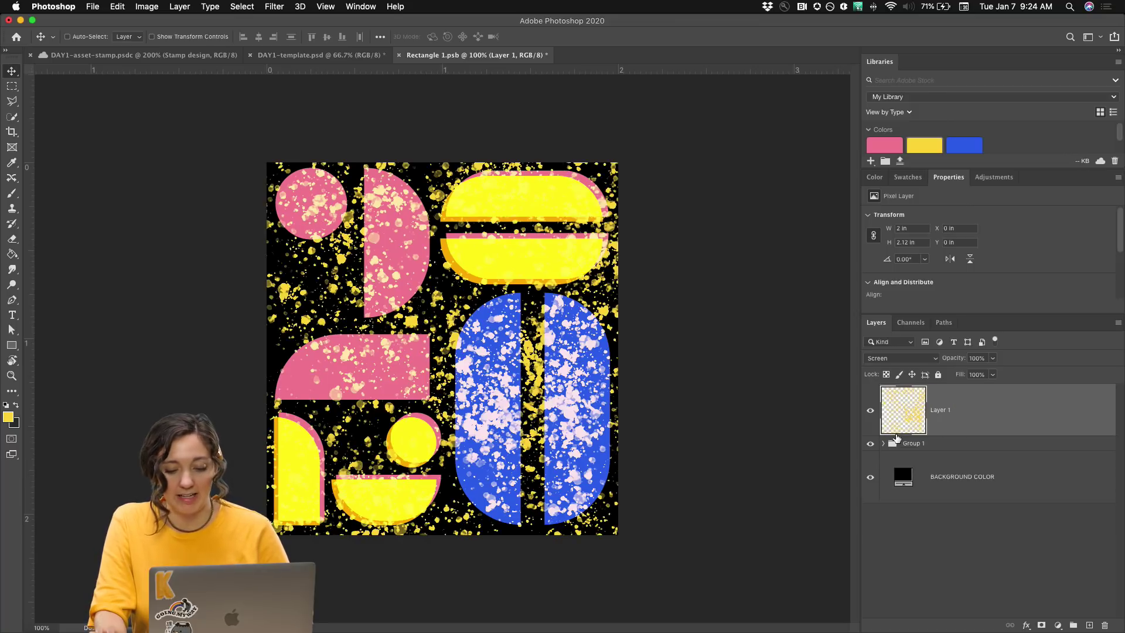
alt+click(940, 435)
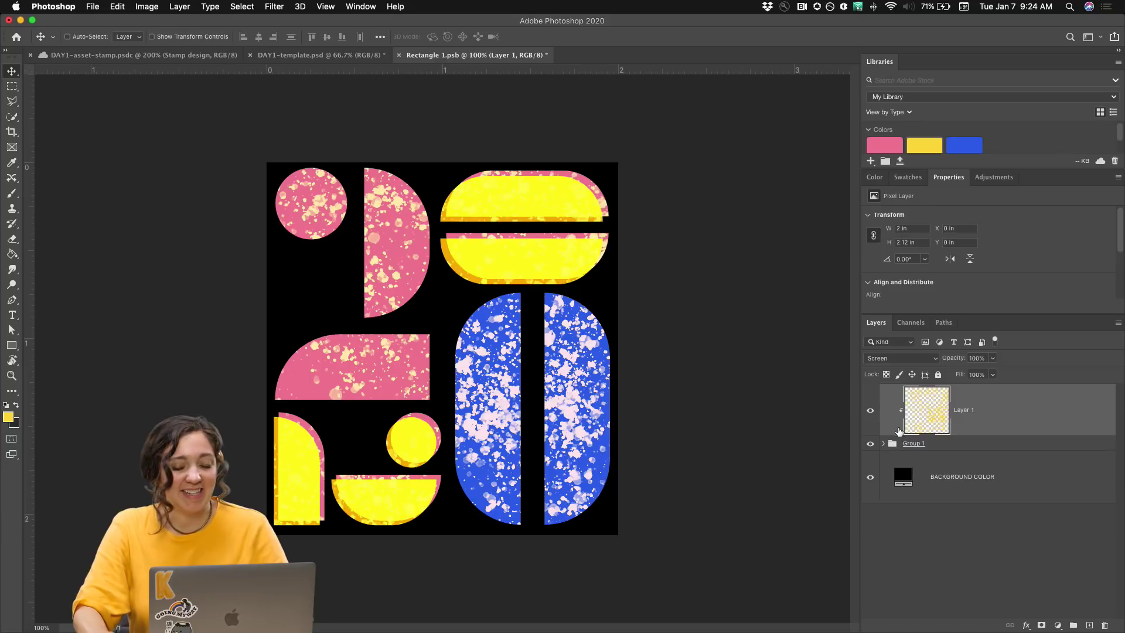
Step: Undo the clipping mask and the grouping so the text layers are separate again beneath Layer 1
key(super+z)
key(super+z)
key(super+z)
key(super+z)
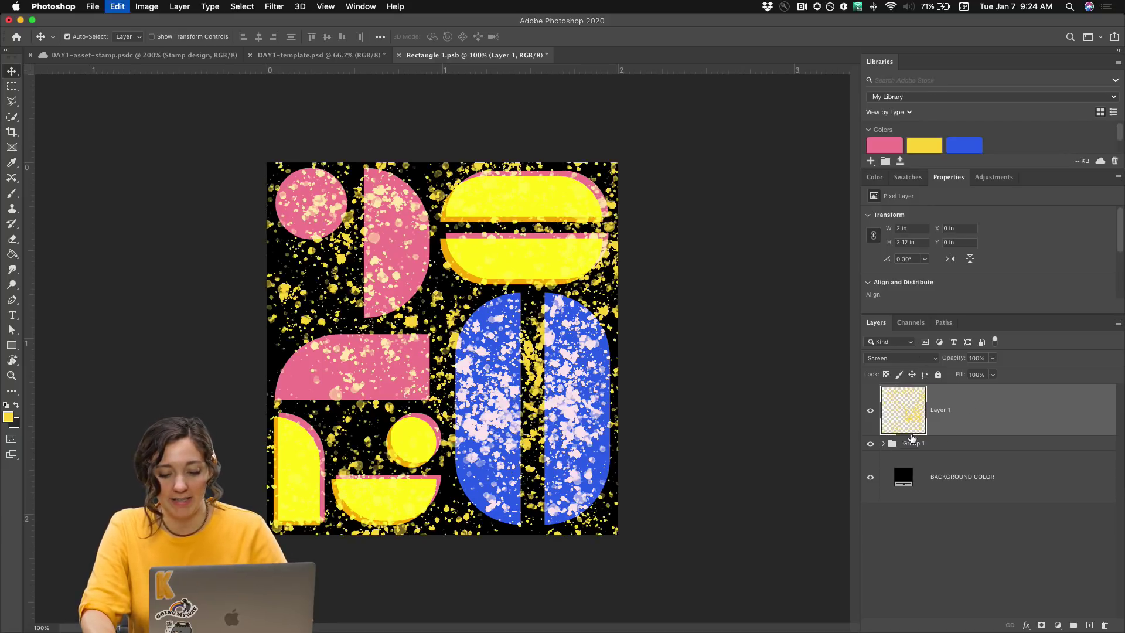
key(super+z)
key(super+z)
key(super+z)
key(super+z)
key(super+z)
key(super+z)
key(super+z)
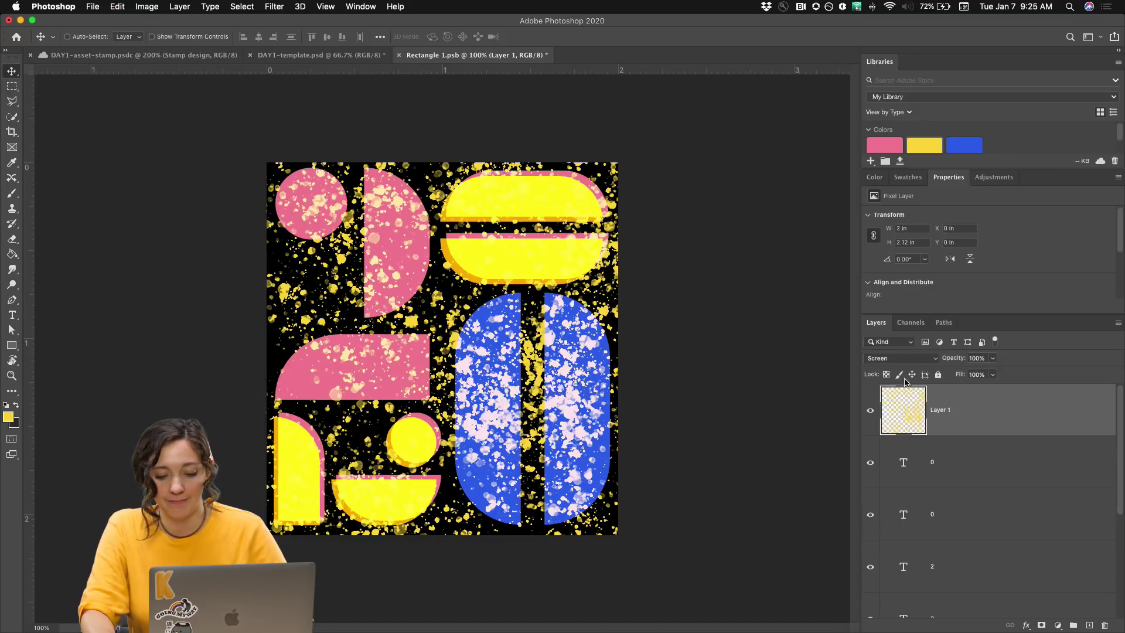
Step: Open the blend mode choices for the splatter texture on Layer 1
click(891, 358)
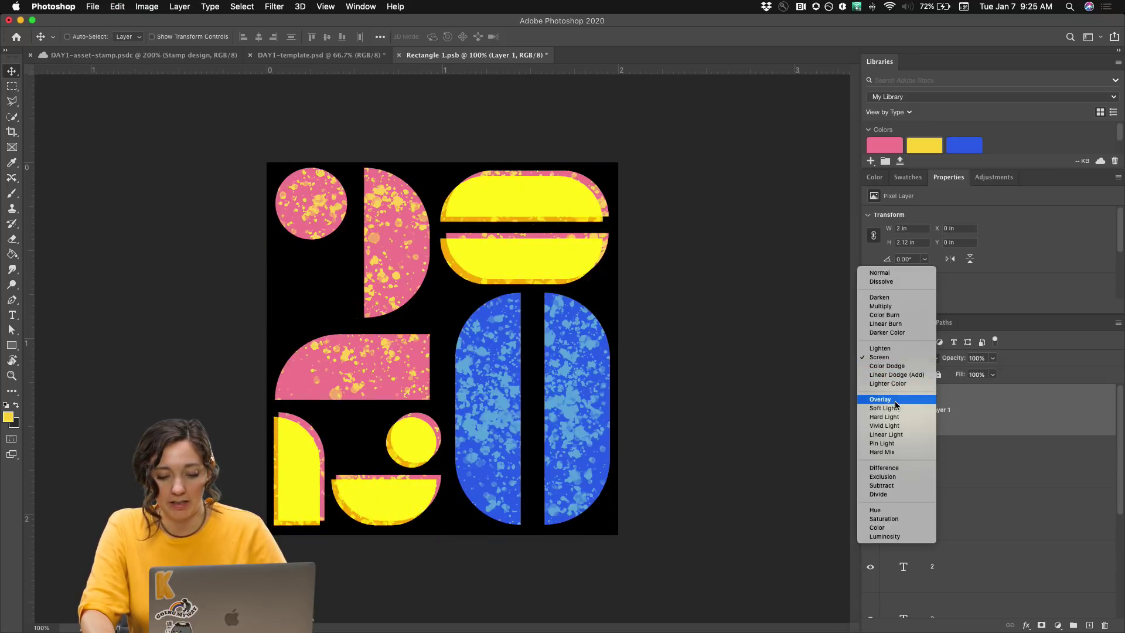